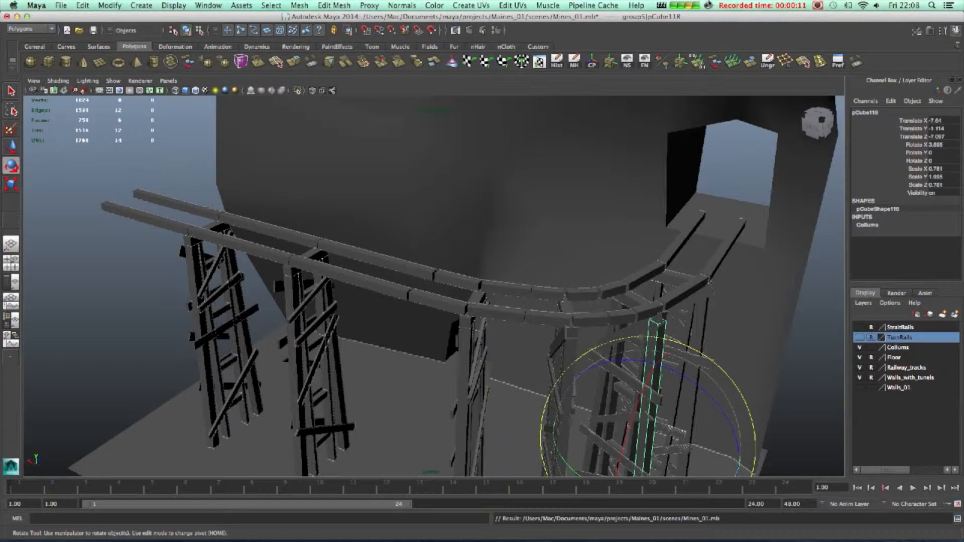
Hide the Collums and Railway_tracks layers and make the Walls_01 layer visible, keeping Floor and Walls_with_tunels shown
left_click_drag(330, 252, 427, 256, "alt")
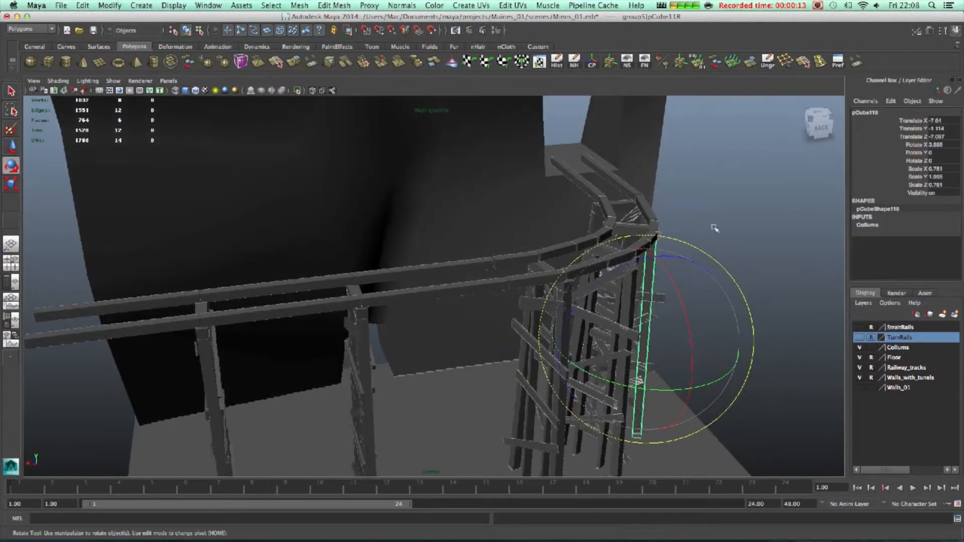
left_click(715, 228)
left_click_drag(702, 229, 581, 224, "alt")
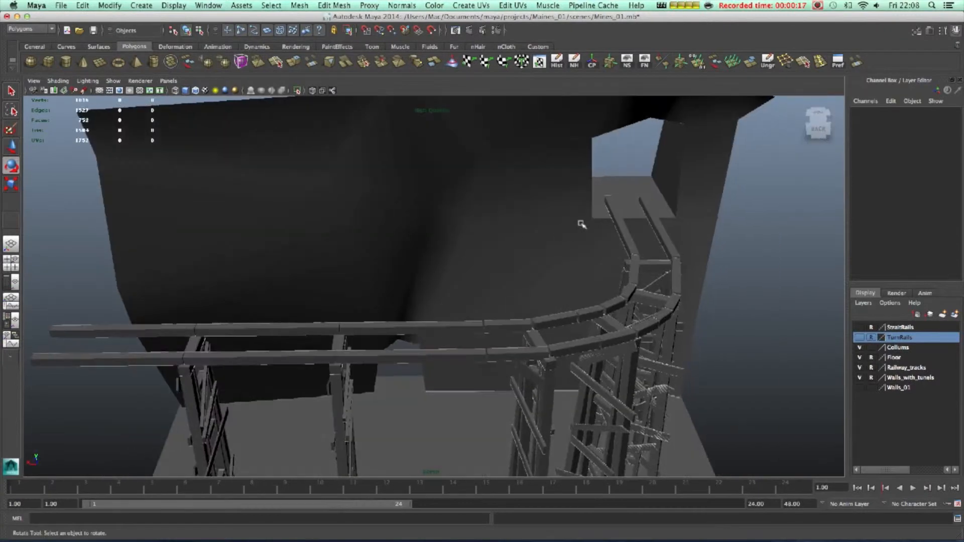
left_click(860, 339)
left_click(860, 339)
left_click(859, 347)
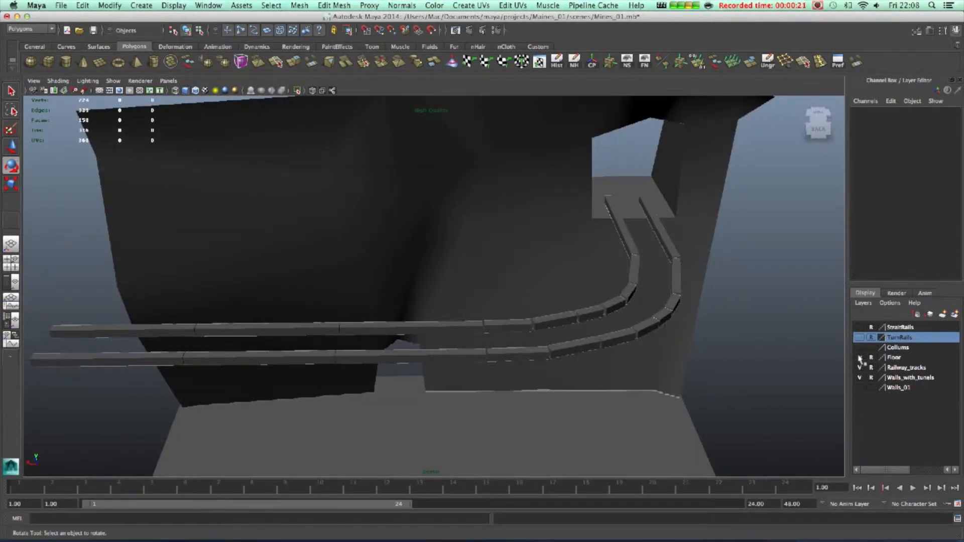
left_click(860, 357)
left_click(860, 357)
left_click(859, 368)
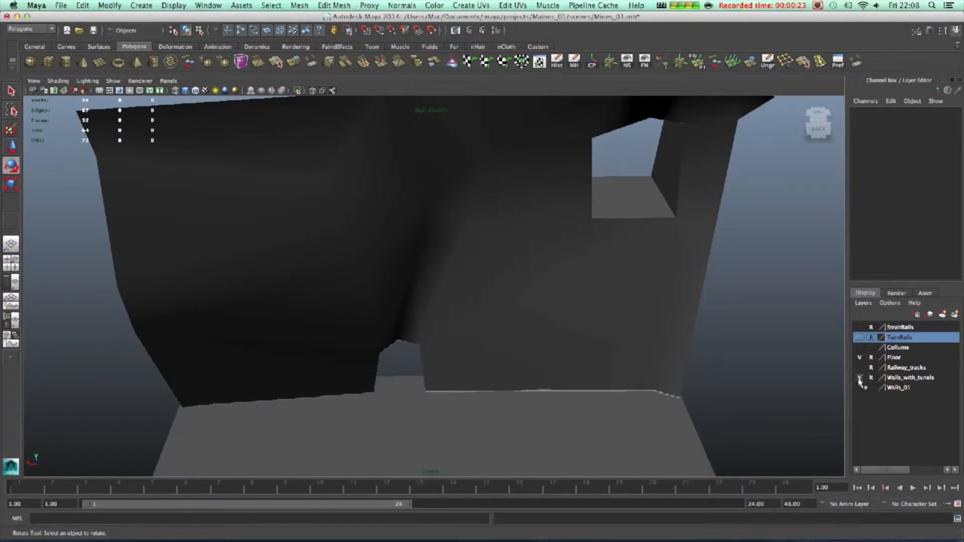
left_click(860, 378)
left_click(860, 378)
left_click(860, 388)
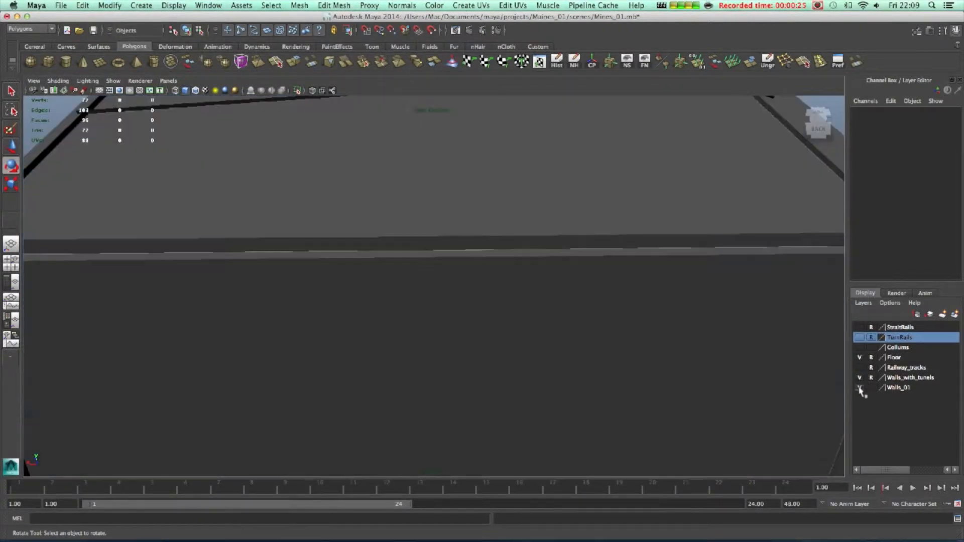
Snap the ceiling slab's front left corner vertex onto the top corner of the tunnel wall
left_click_drag(526, 288, 581, 237, "alt")
middle_click_drag(581, 237, 517, 314, "alt")
left_click_drag(517, 314, 522, 253, "alt")
left_click_drag(645, 253, 598, 273, "alt")
left_click(637, 282)
left_click(573, 305)
mouse_move(575, 304)
left_mouse_down("alt")
mouse_move(535, 301)
mouse_move(578, 307)
left_mouse_up("alt")
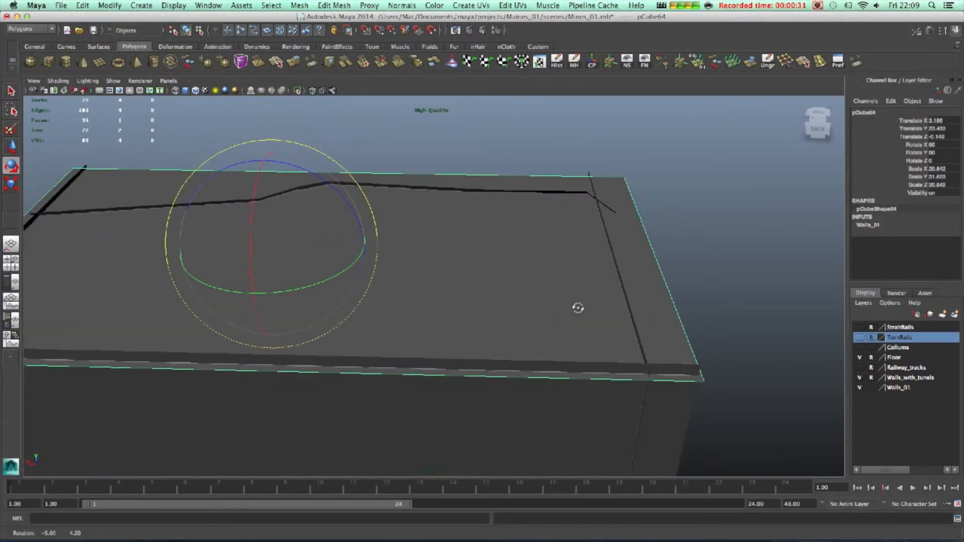
key("w")
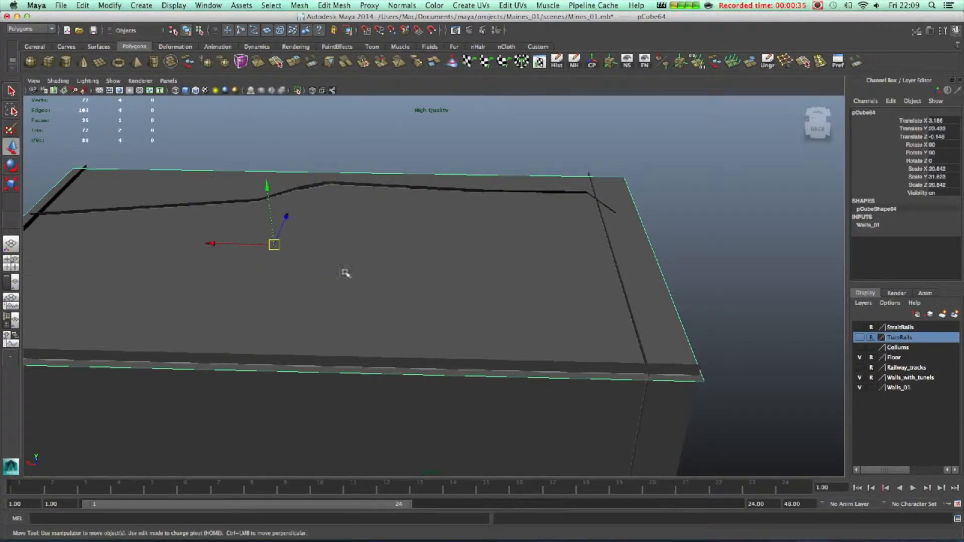
right_click_drag(431, 250, 377, 238)
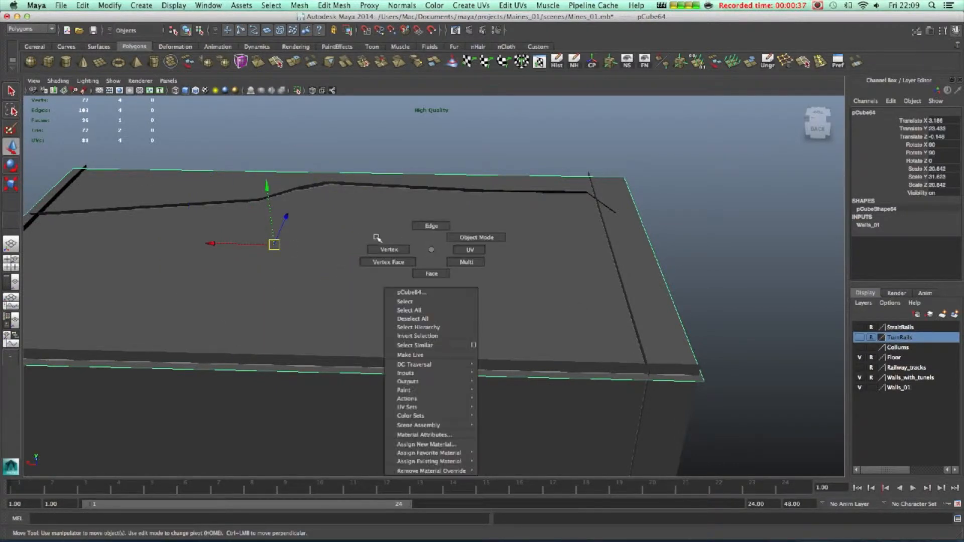
left_click(691, 163)
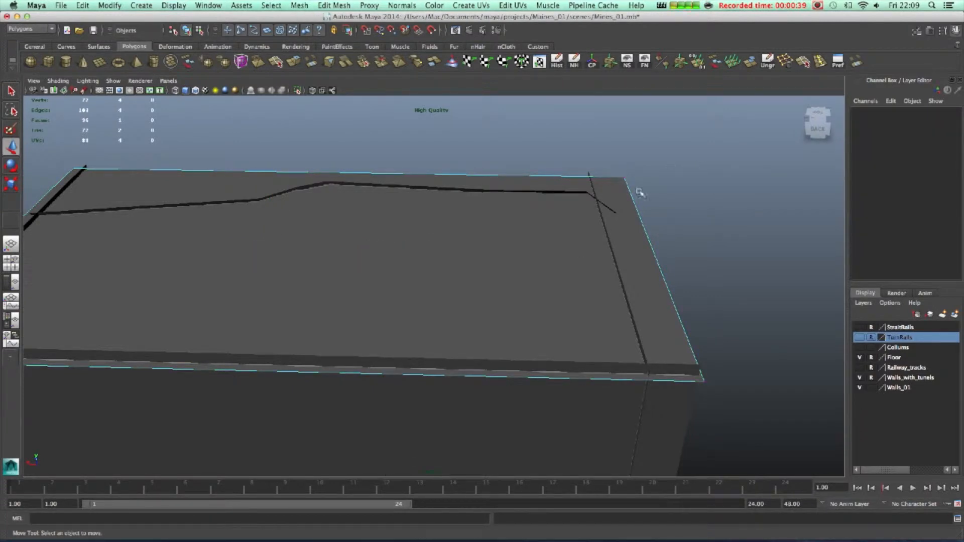
left_click_drag(640, 193, 642, 198)
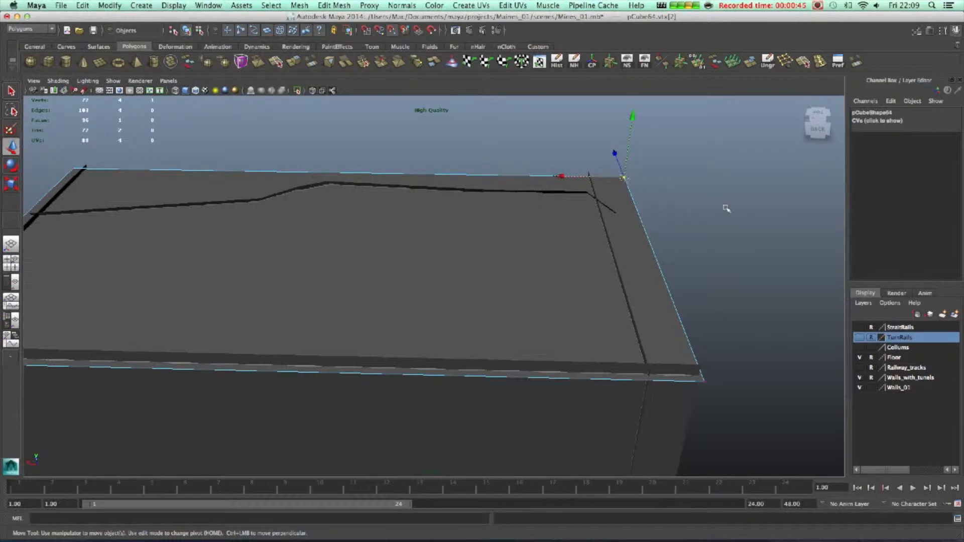
right_click_drag(626, 182, 594, 224, "alt")
left_click_drag(581, 210, 571, 243)
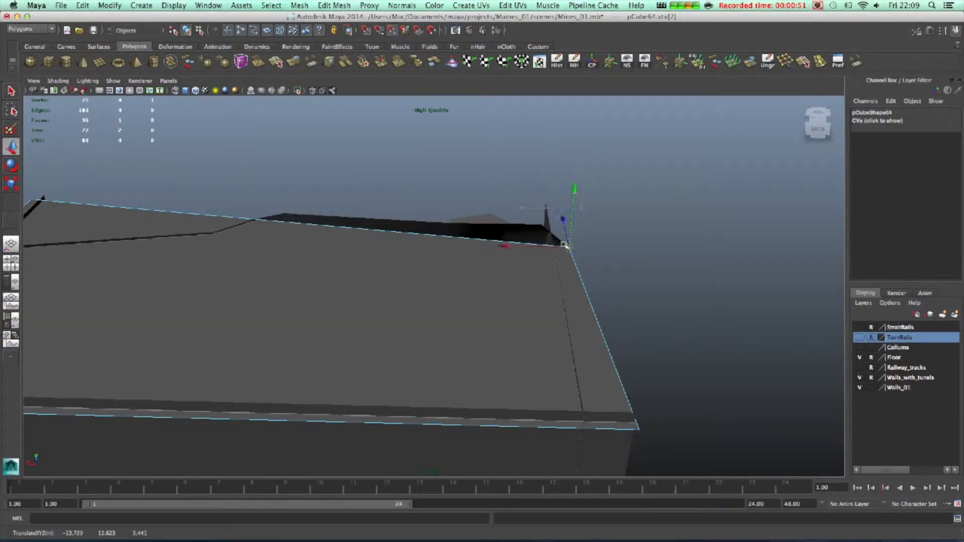
Snap the left wall's protruding top front vertex onto the corner shared by the ceiling and the tunnel wall
left_click_drag(643, 258, 570, 267, "alt")
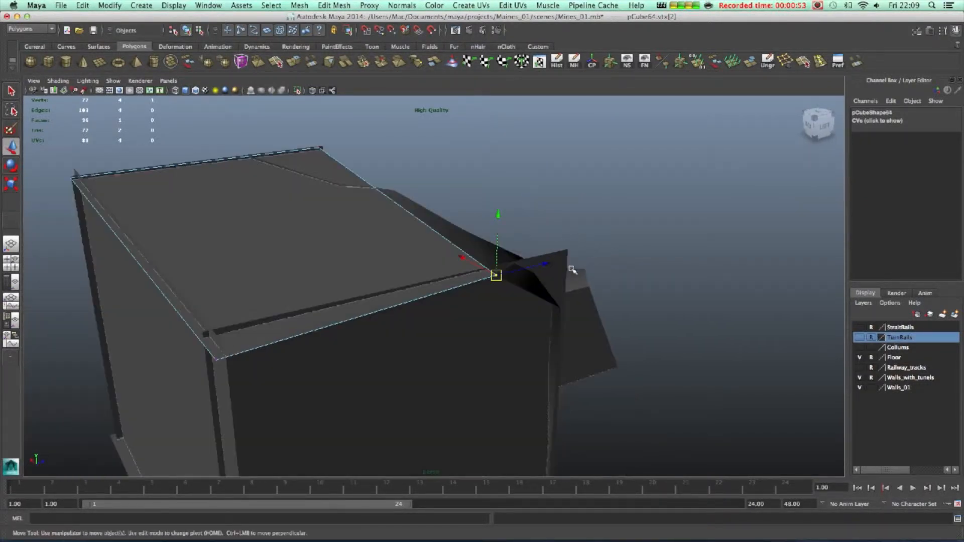
left_click(559, 260)
right_click_drag(553, 258, 524, 253)
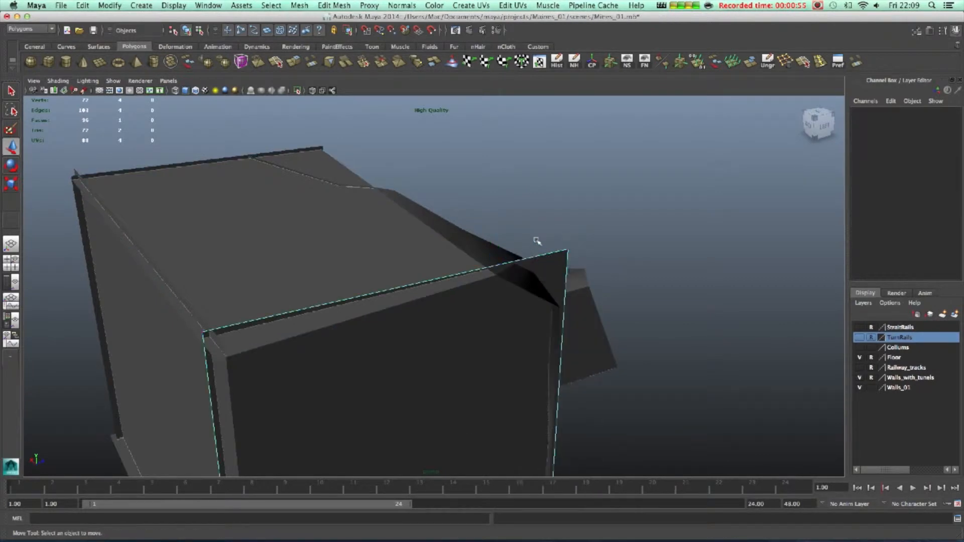
left_click_drag(547, 233, 602, 268)
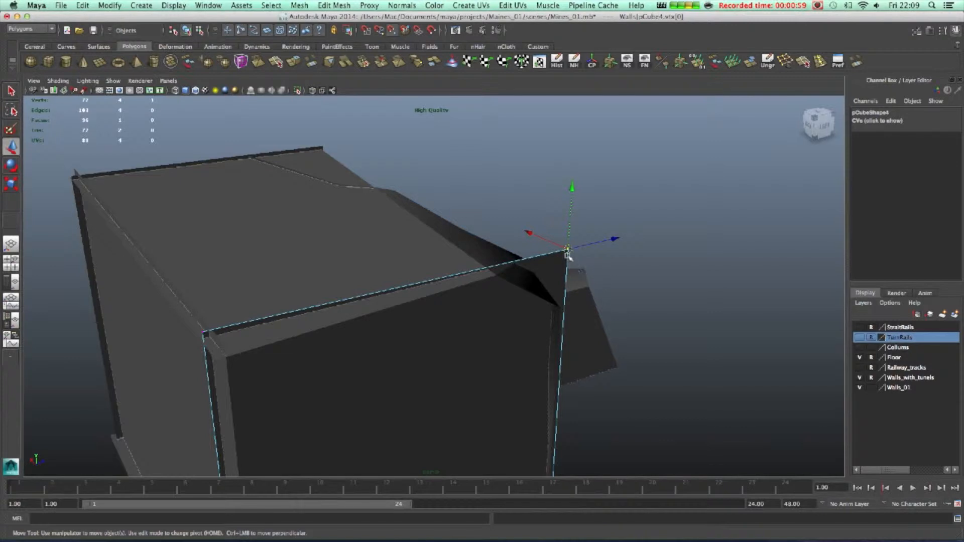
left_click_drag(571, 251, 431, 215)
Snap the left wall's top back vertex onto the ceiling's back left corner
left_click_drag(461, 270, 564, 346, "alt")
mouse_move(359, 301)
left_mouse_down("alt")
mouse_move(383, 312)
mouse_move(358, 317)
left_mouse_up("alt")
middle_click_drag(334, 278, 488, 207, "alt")
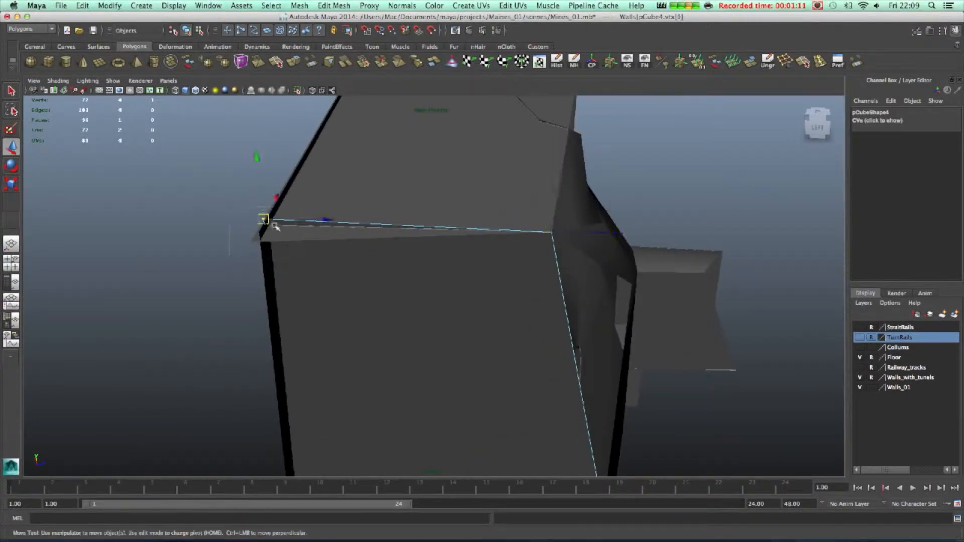
left_click_drag(263, 219, 252, 243)
Snap the back wall's top left vertex onto the ceiling's back left corner
left_click_drag(353, 253, 355, 286, "alt")
left_click(347, 286)
right_click_drag(335, 290, 304, 282)
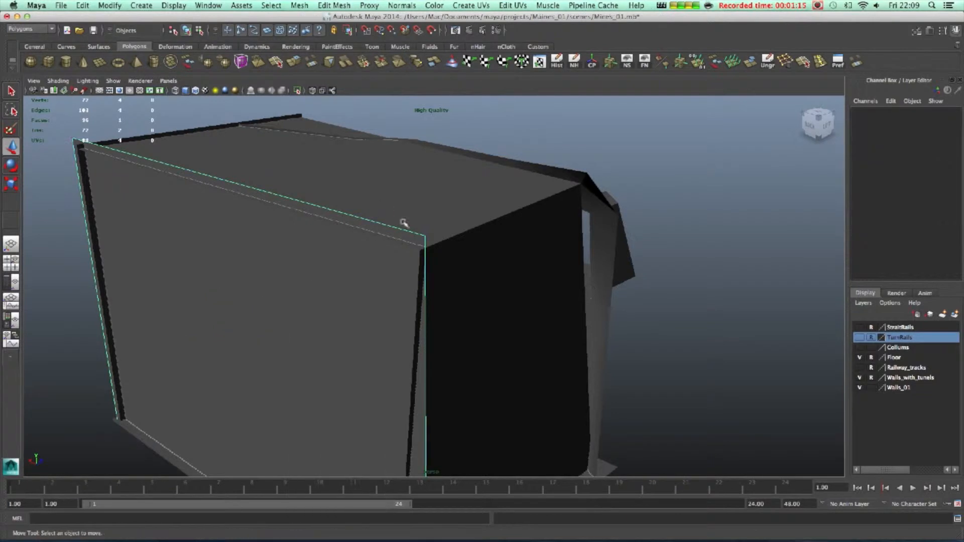
left_click(424, 237)
left_click_drag(424, 236, 491, 244)
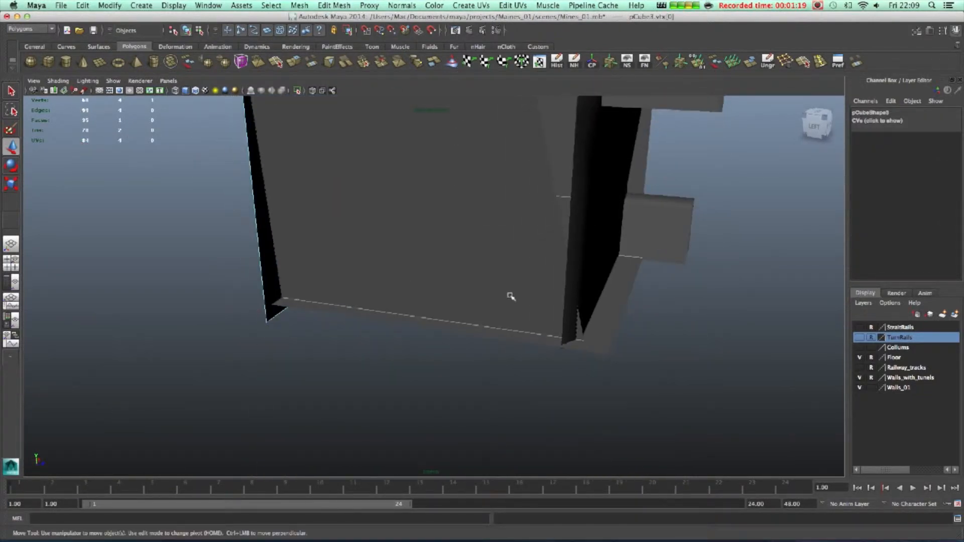
Snap the left wall's bottom front vertex onto the bottom corner of the tunnel wall
scroll(635, 323, "up", 5)
left_click(635, 323)
scroll(635, 322, "up", 3)
middle_click_drag(624, 294, 587, 262, "alt")
right_click_drag(587, 261, 548, 245)
left_click(680, 317)
left_click_drag(710, 376, 711, 376)
left_click(616, 350)
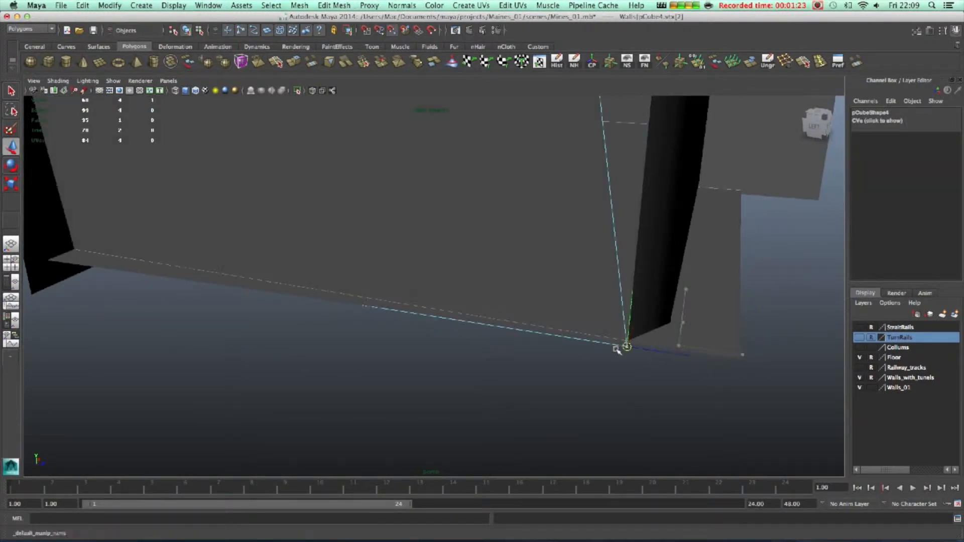
Take the Floor layer out of reference mode and snap the floor's front left vertex onto the tunnel wall's bottom corner
left_click(719, 329)
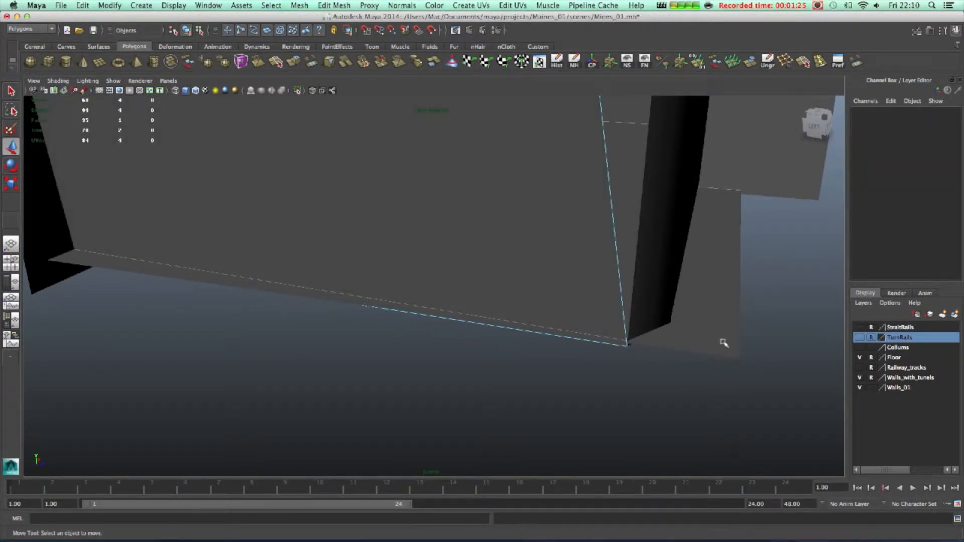
left_click(873, 362)
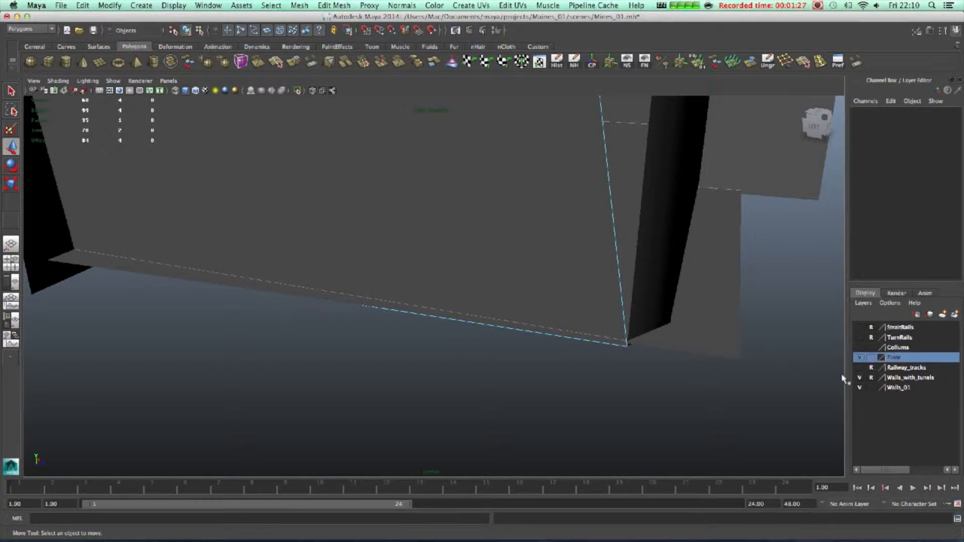
left_click(701, 320)
mouse_move(700, 320)
right_mouse_down()
mouse_move(687, 320)
mouse_move(695, 317)
right_mouse_up()
left_click_drag(698, 321, 631, 347)
Snap the left wall's bottom back vertex onto the floor's back left corner
left_click_drag(513, 388, 684, 390, "alt")
middle_click_drag(437, 394, 697, 372, "alt")
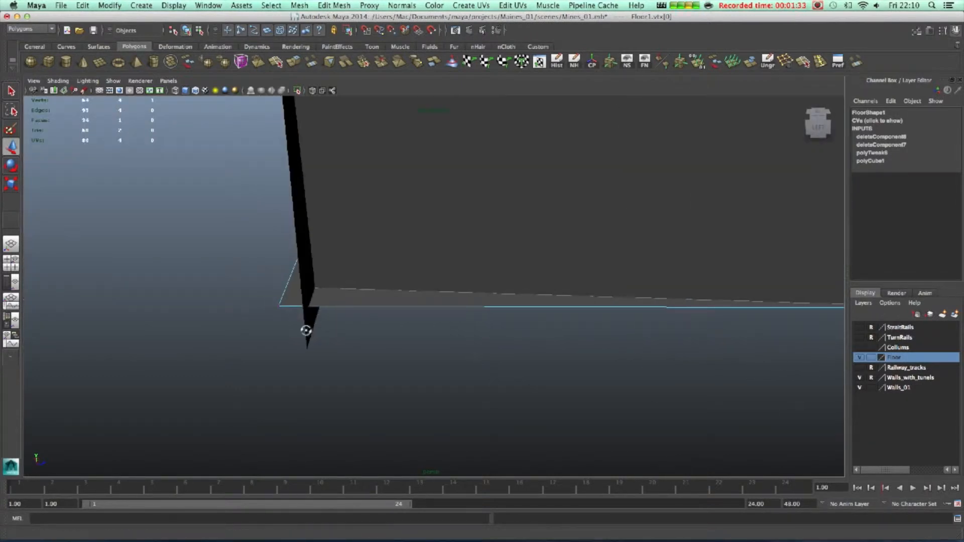
left_click_drag(306, 329, 332, 309, "alt")
right_click_drag(374, 255, 346, 257)
left_click_drag(281, 302, 359, 377)
left_click_drag(316, 326, 303, 357)
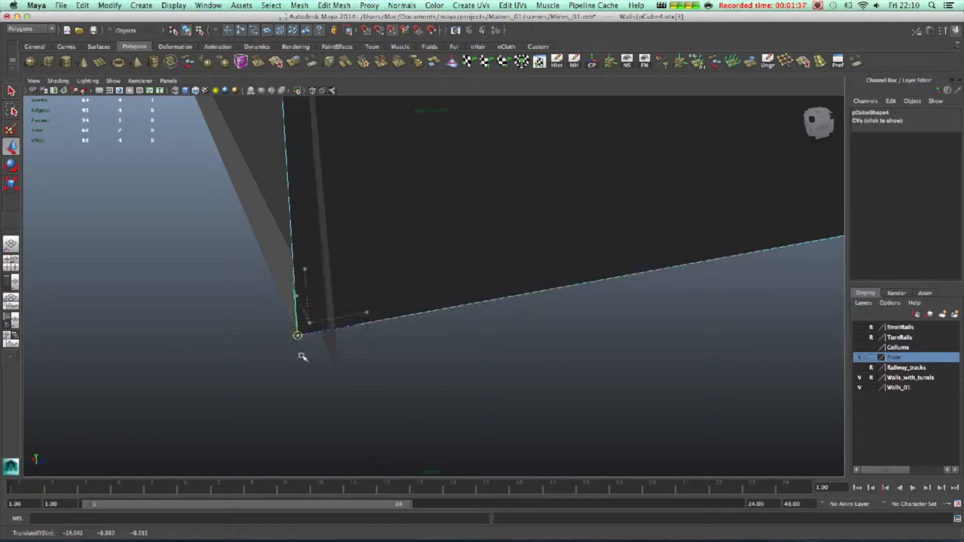
Snap the back wall's bottom left vertex onto the corner where the left wall meets the floor
left_click(331, 356)
right_click_drag(333, 312, 294, 318)
key("v")
left_click_drag(339, 375, 320, 345)
Snap the back wall's top right vertex onto the ceiling's back right corner
scroll(463, 390, "down", 5)
middle_click_drag(432, 108, 522, 260, "alt")
left_click_drag(541, 260, 648, 266, "alt")
middle_click_drag(541, 255, 718, 293, "alt")
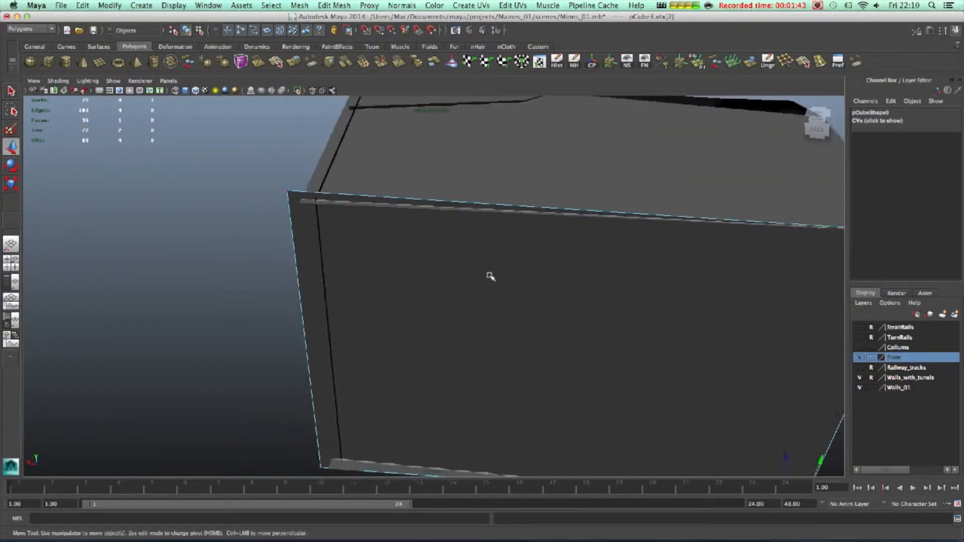
scroll(490, 276, "up", 3)
middle_click_drag(452, 316, 594, 356, "alt")
scroll(594, 334, "up", 5)
middle_click_drag(595, 296, 484, 271, "alt")
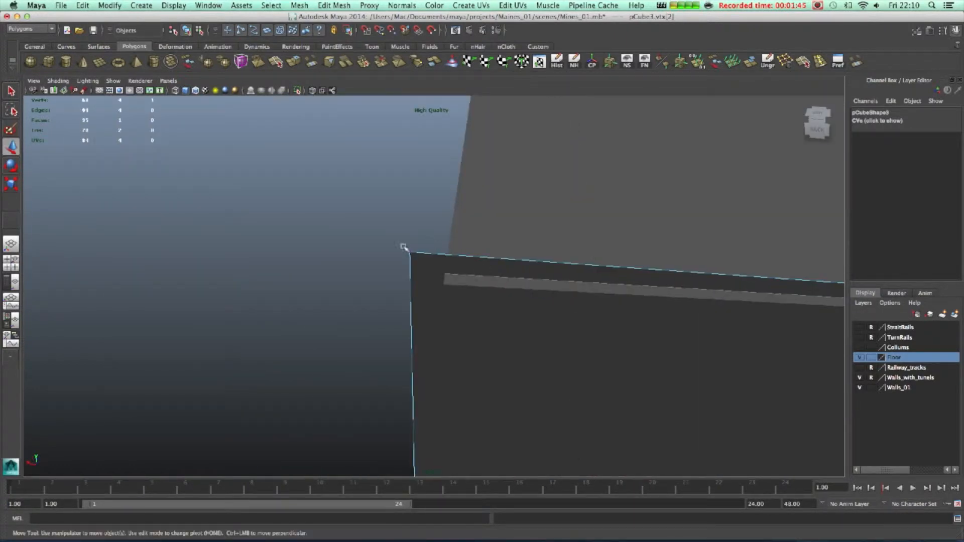
left_click_drag(454, 294, 547, 304, "alt")
Snap the right wall's top back vertex onto the corner where the ceiling meets the back wall
key("F8")
right_click(459, 294)
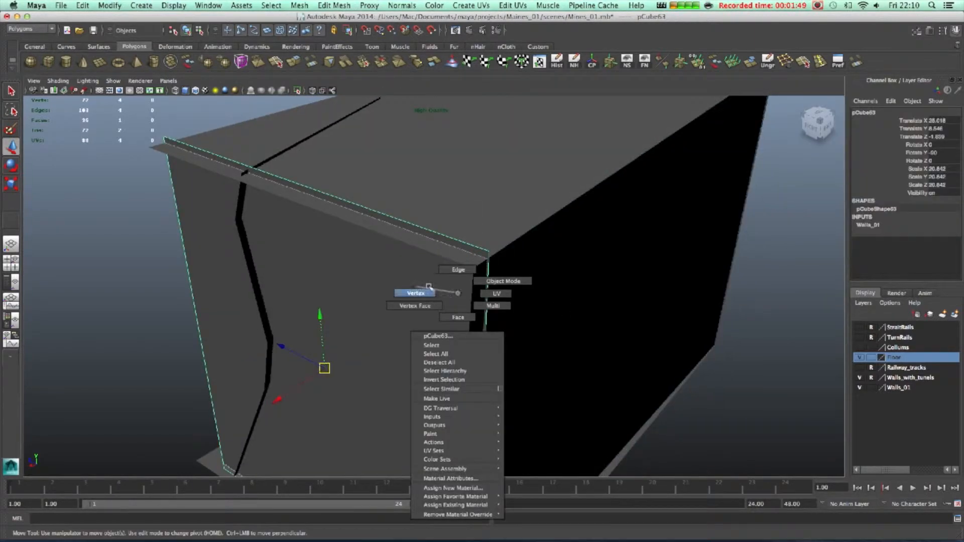
right_click_drag(413, 287, 415, 293)
left_click(489, 252)
left_click_drag(490, 252, 475, 265)
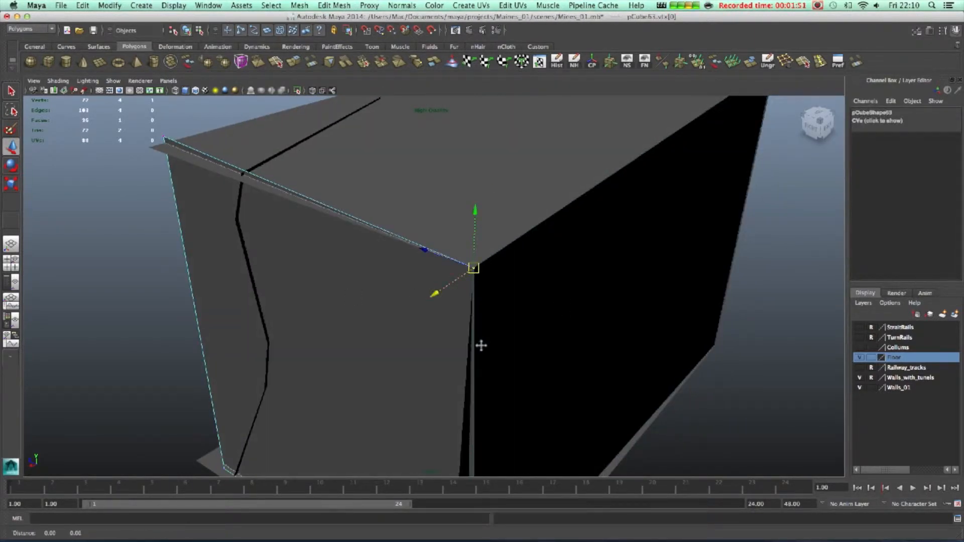
Snap the right wall's top front vertex and the ceiling's front right vertex onto the tunnel wall's top corner
left_click_drag(481, 345, 459, 277, "alt")
left_click(321, 171)
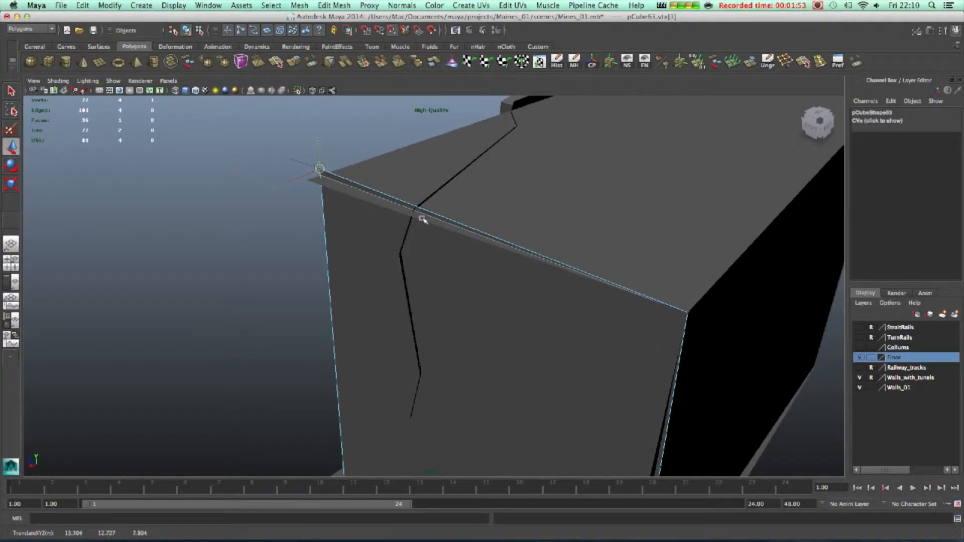
middle_click_drag(424, 217, 428, 218)
left_click(376, 177)
left_click_drag(322, 157, 552, 306)
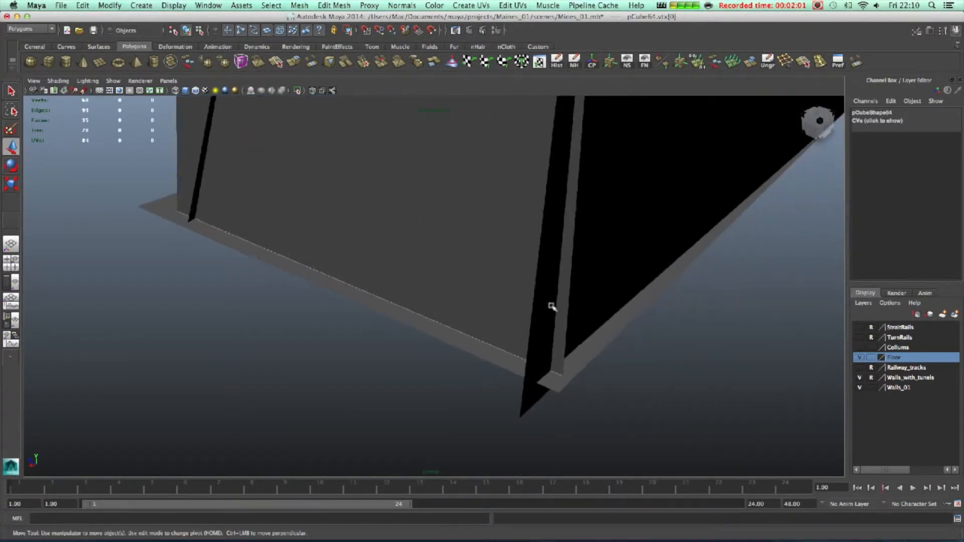
Snap the bottom vertices of the back wall and the right wall onto the floor's back right corner
left_click(622, 290)
right_click_drag(613, 285, 564, 279)
left_click(515, 409)
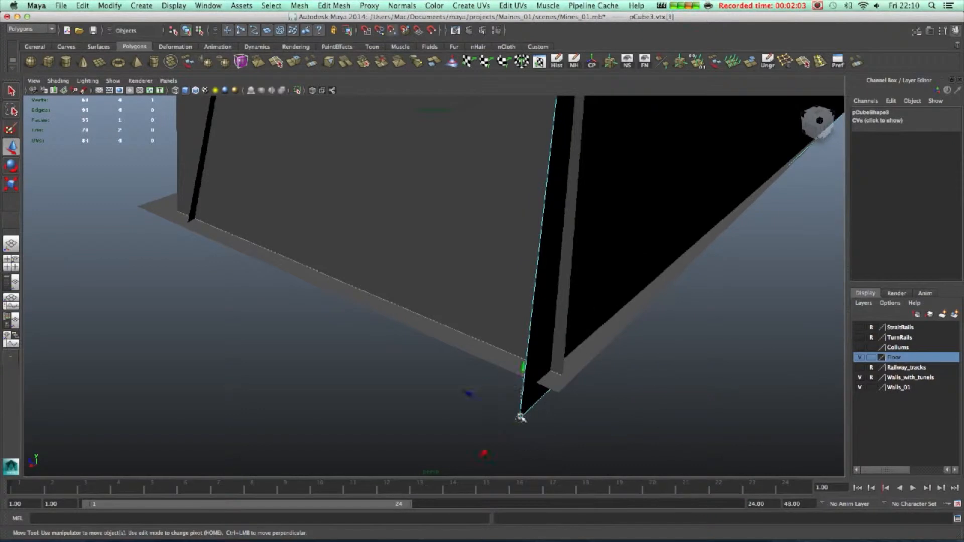
left_click_drag(520, 417, 556, 395)
key("F8")
right_click_drag(527, 299, 478, 285)
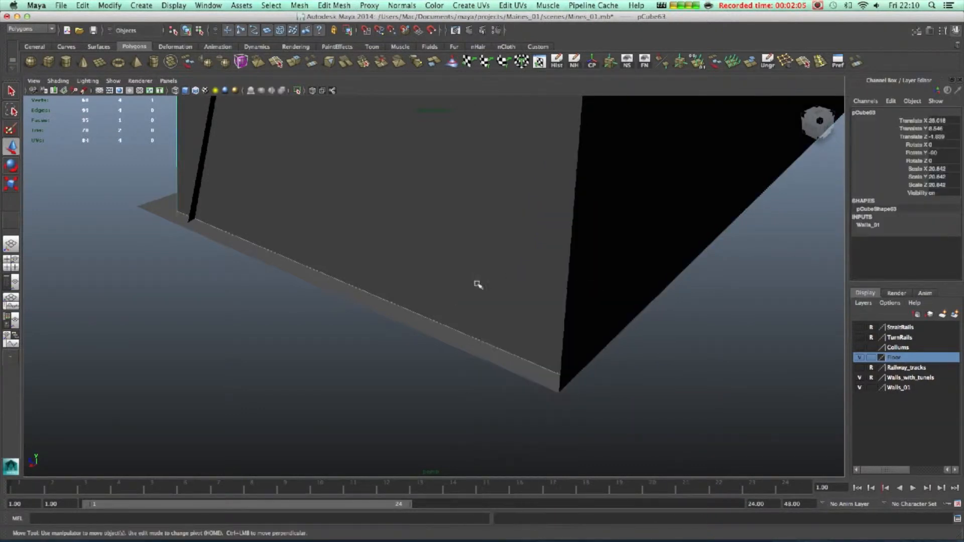
left_click(575, 374)
Snap the right wall's bottom front vertex onto the tunnel wall's bottom corner
left_click_drag(559, 384, 172, 291, "alt")
scroll(343, 328, "up", 5)
left_click_drag(343, 327, 456, 246, "alt")
left_click(457, 256)
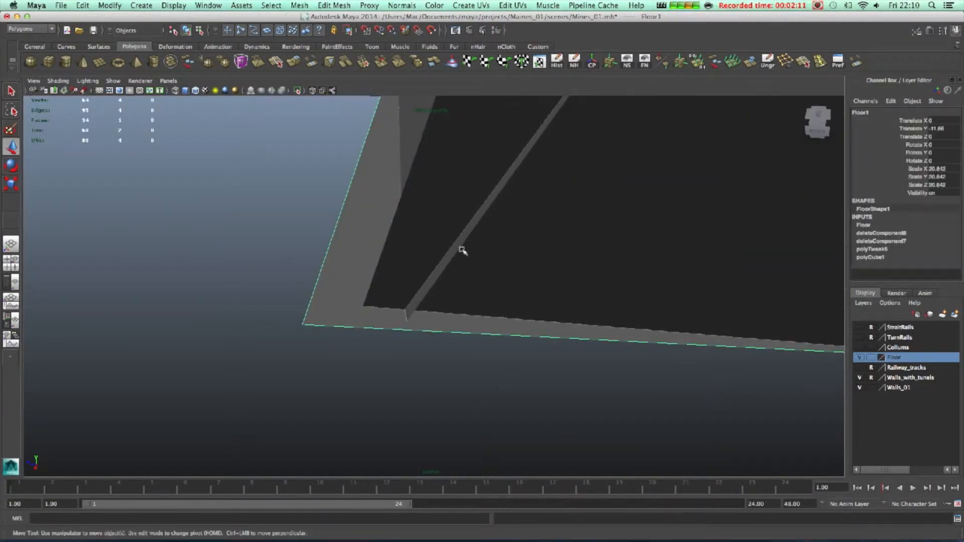
left_click(607, 247)
right_click_drag(431, 256, 389, 255)
left_click(357, 314)
left_click_drag(357, 313, 405, 324)
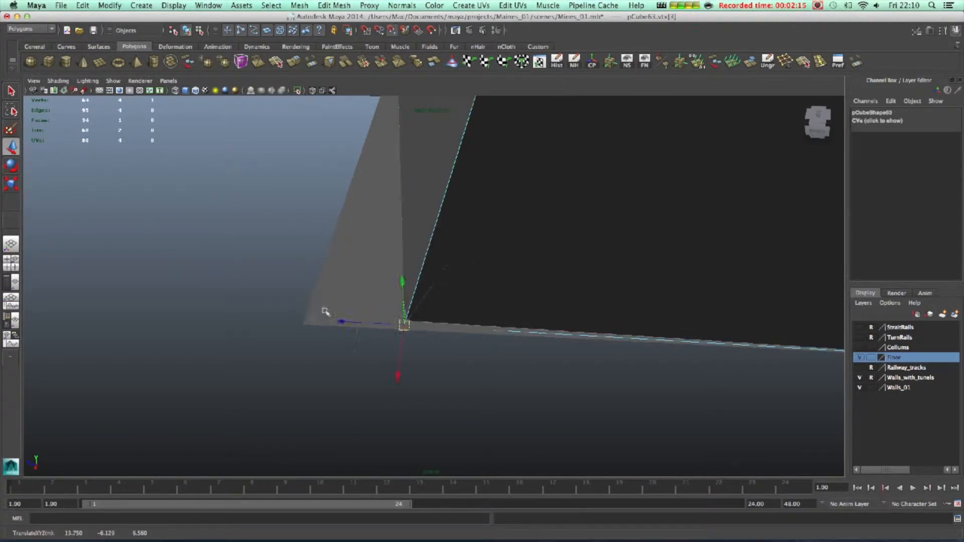
Snap the floor's front right vertex onto the corner where the right wall meets the tunnel wall
left_click(351, 236)
right_click_drag(345, 301, 351, 265)
left_click(292, 321)
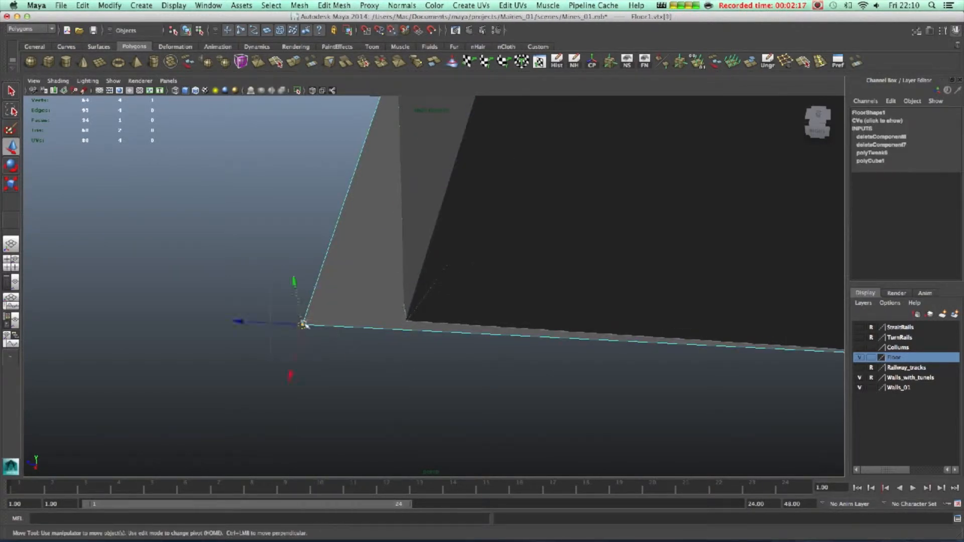
left_click_drag(306, 324, 406, 323)
Take the Walls_with_tunels layer out of reference mode and select the right wall of the closed room
left_click_drag(477, 323, 527, 243, "alt")
left_click(384, 252)
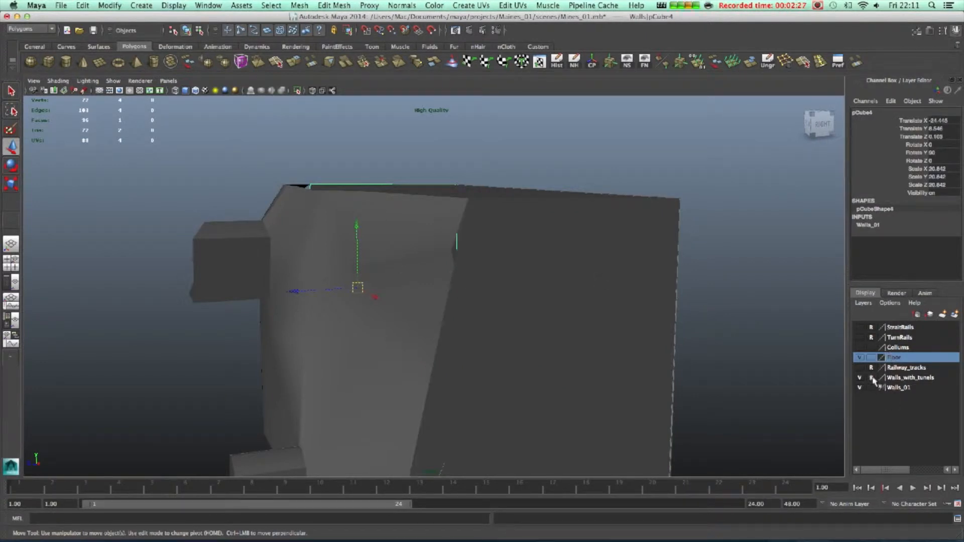
left_click(327, 332)
left_click_drag(499, 355, 546, 219, "alt")
left_click(546, 219)
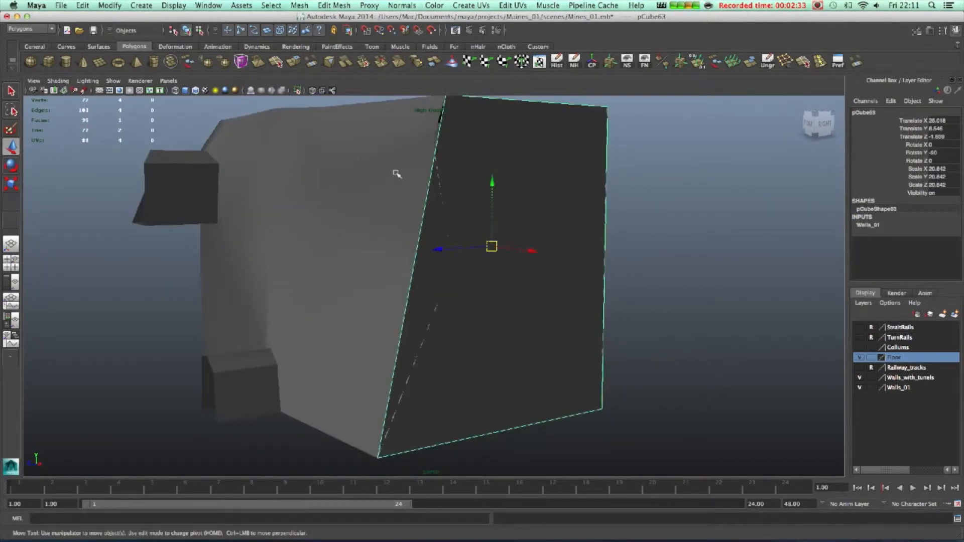
left_click(389, 211)
left_click(486, 241)
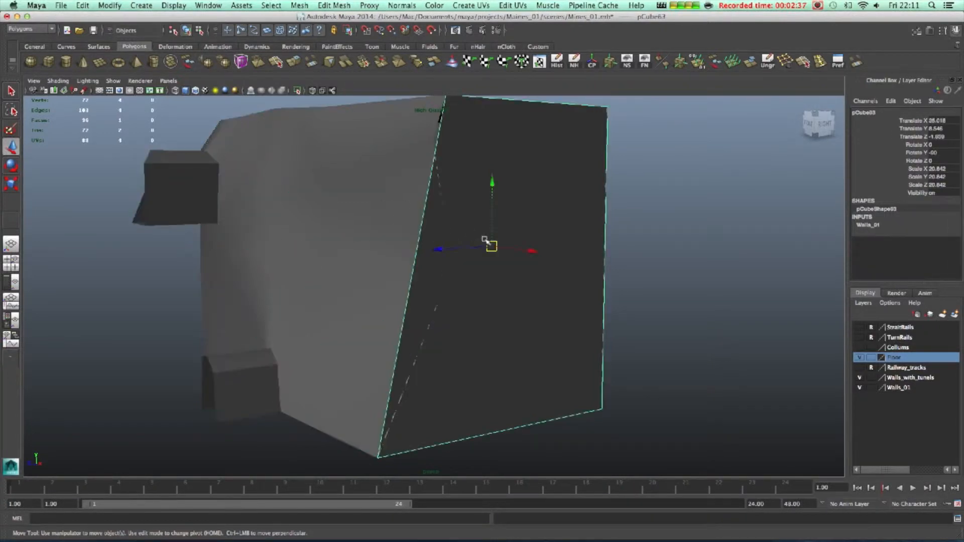
left_click(391, 229)
left_click_drag(377, 226, 402, 226, "alt")
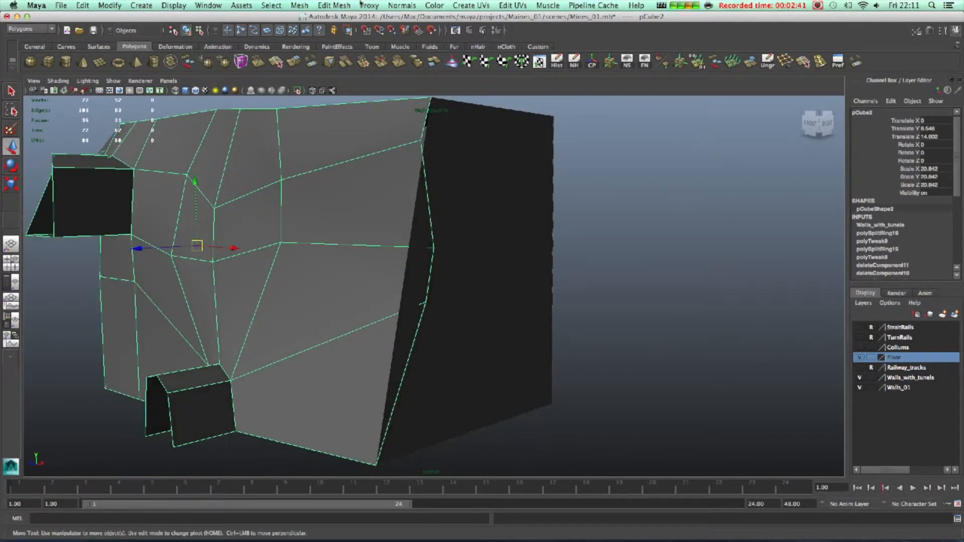
left_click(335, 6)
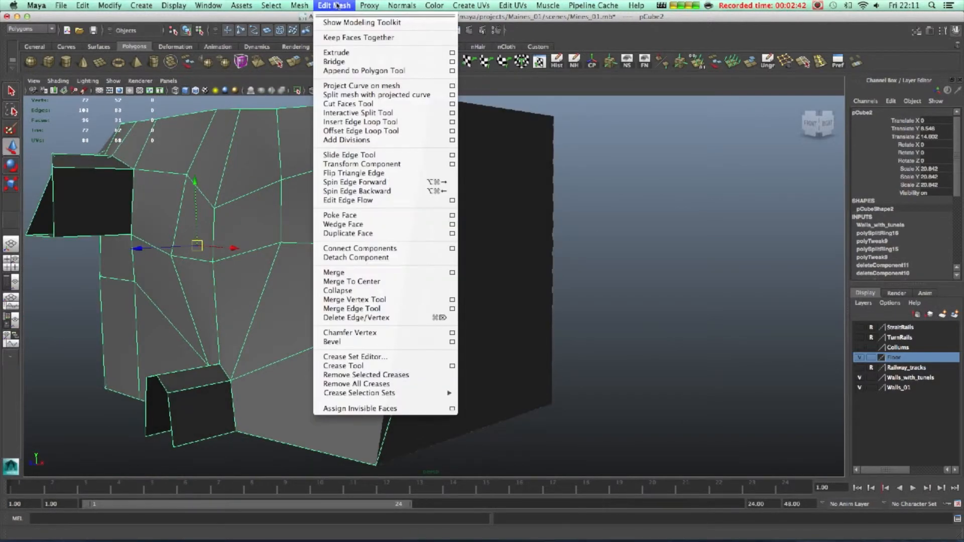
left_click(374, 112)
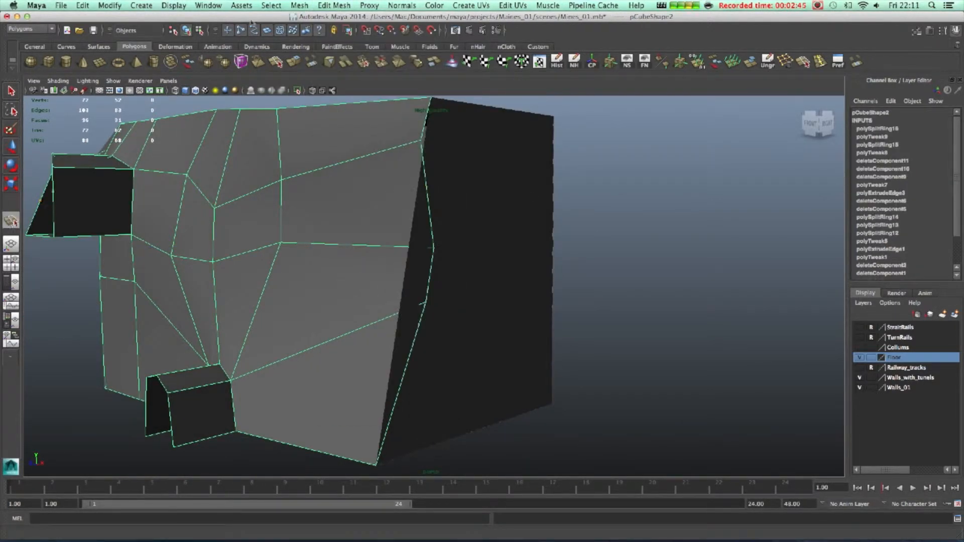
Insert three evenly spaced horizontal edge loops on the right wall, using the Insert Edge Loop Tool set to multiple edge loops
left_click(324, 6)
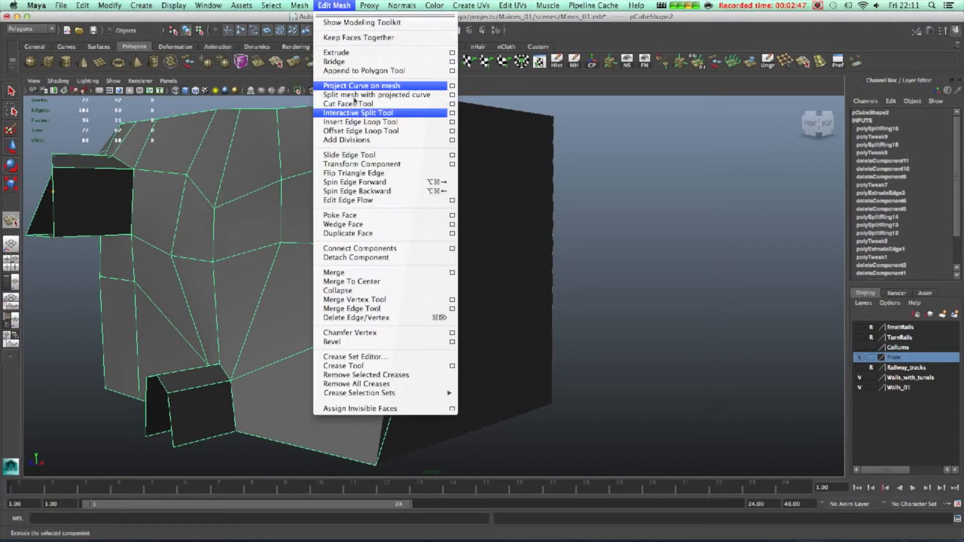
left_click(368, 123)
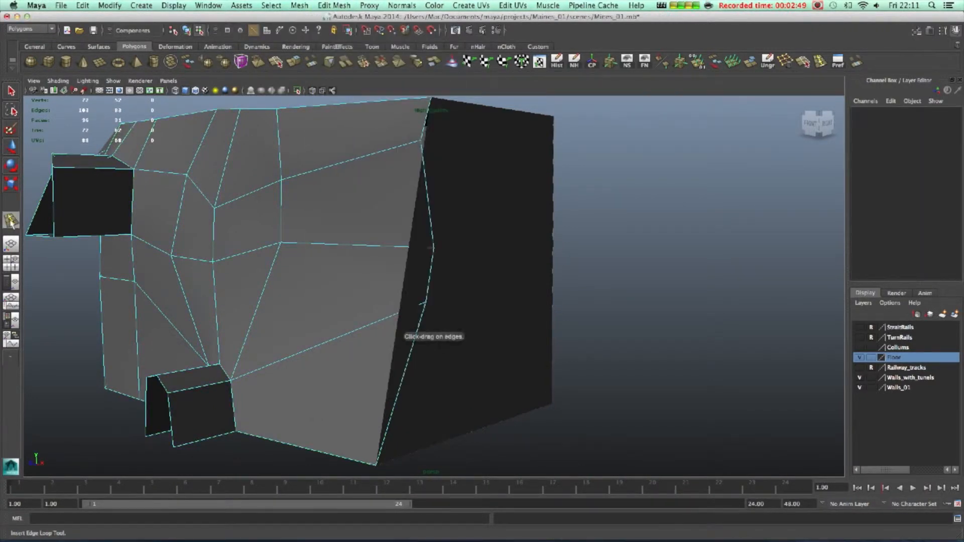
double_click(11, 220)
left_click(100, 163)
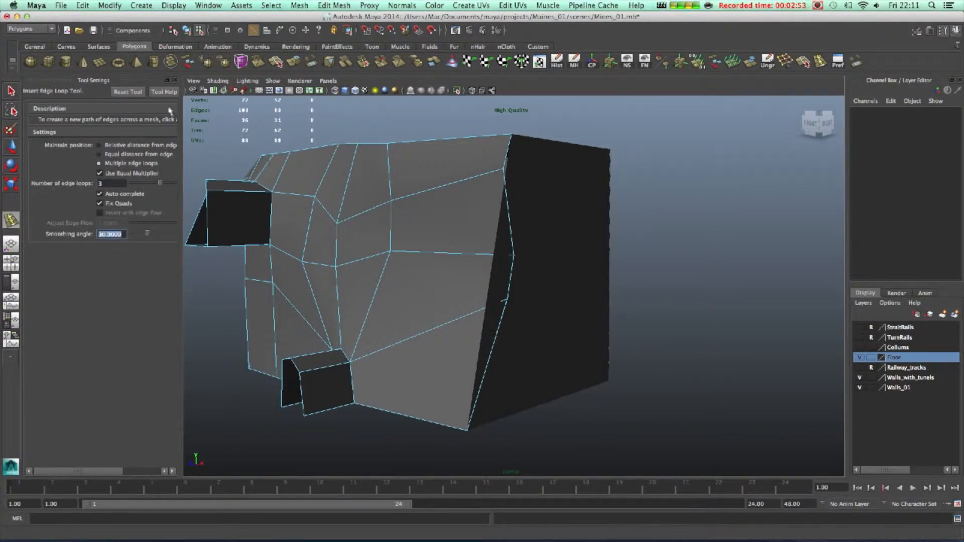
left_click(175, 80)
left_click_drag(376, 218, 624, 217, "alt")
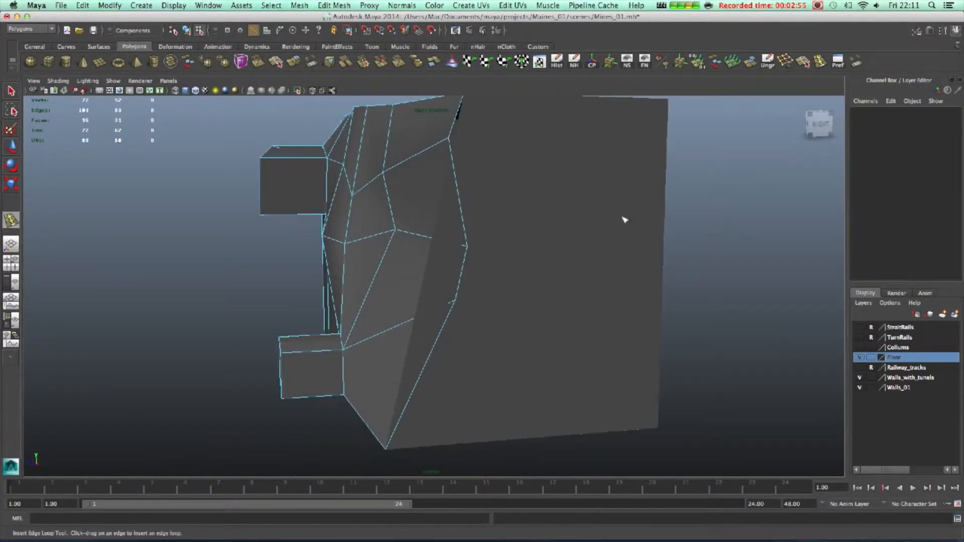
left_click(466, 221)
left_click(441, 214)
key("w")
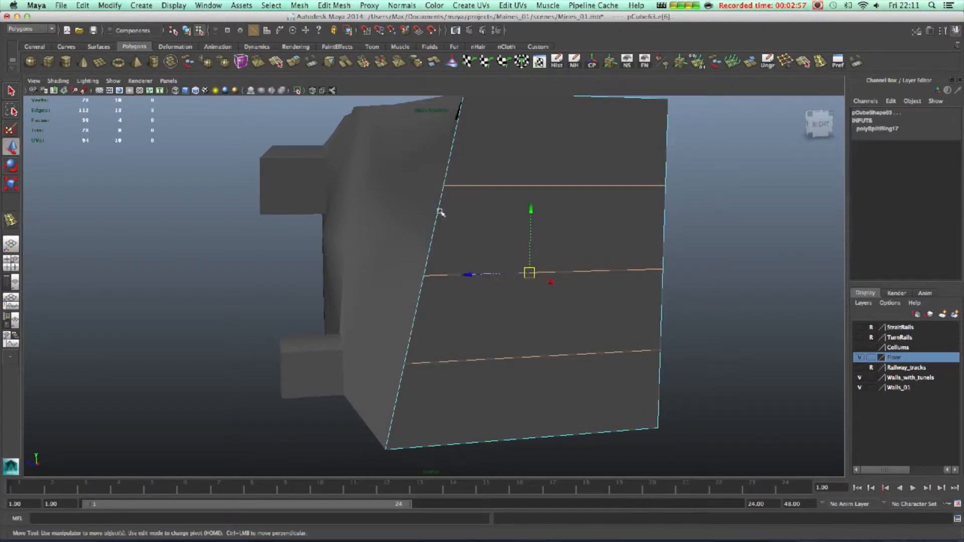
Snap the right wall's upper and middle front loop vertices onto the tunnel wall's side vertices, with wireframe on shaded turned on
right_click_drag(485, 201, 442, 203)
left_click(459, 209)
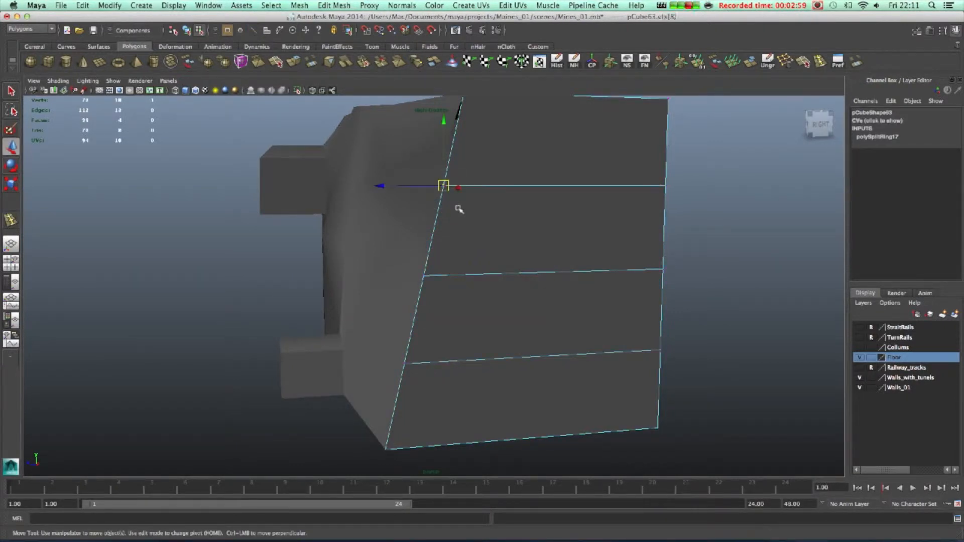
left_click_drag(444, 192, 491, 247)
right_click_drag(491, 247, 405, 265)
left_click(195, 92)
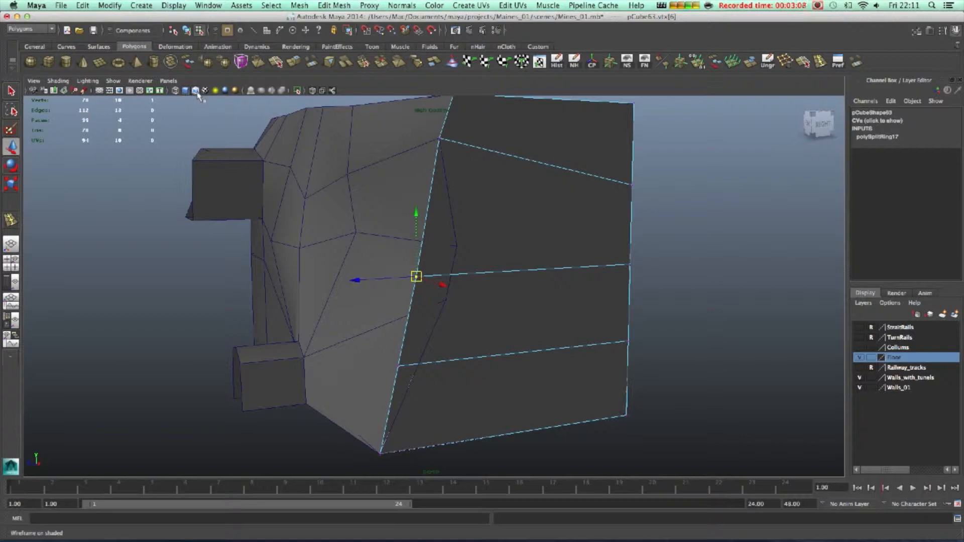
left_click_drag(414, 276, 444, 265)
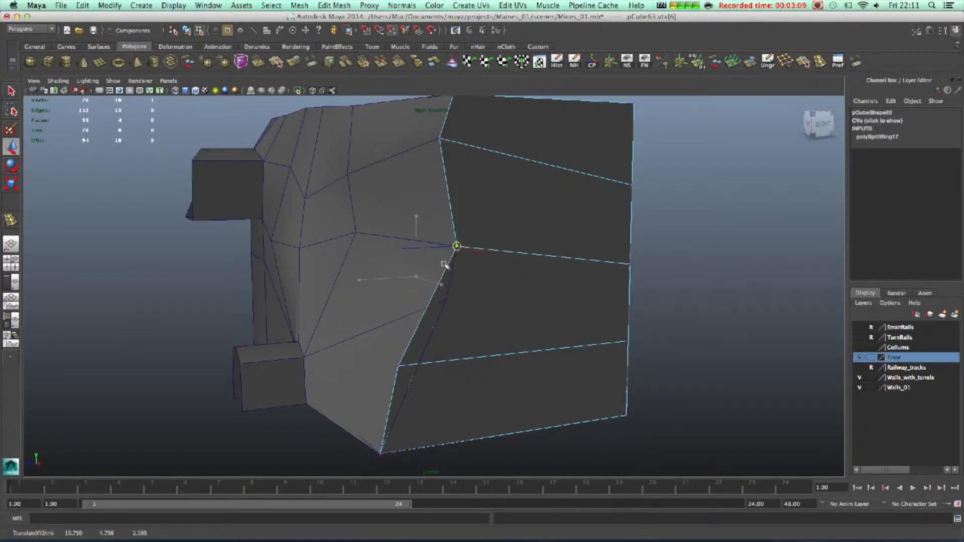
Snap the right wall's lowest front loop vertex onto the matching vertex on the tunnel wall's side edge
left_click(393, 365)
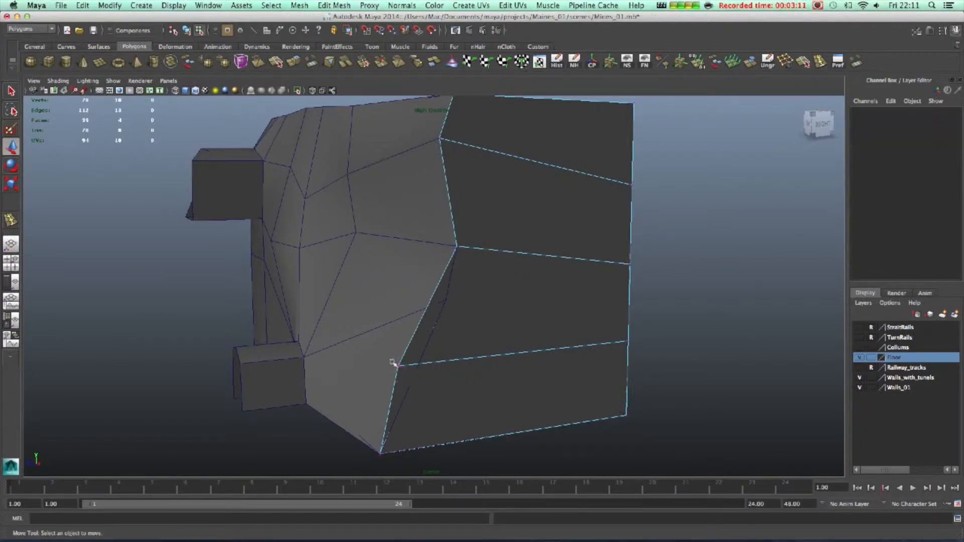
left_click(396, 366)
key("v")
left_click_drag(396, 366, 453, 300)
left_click_drag(534, 333, 711, 298, "alt")
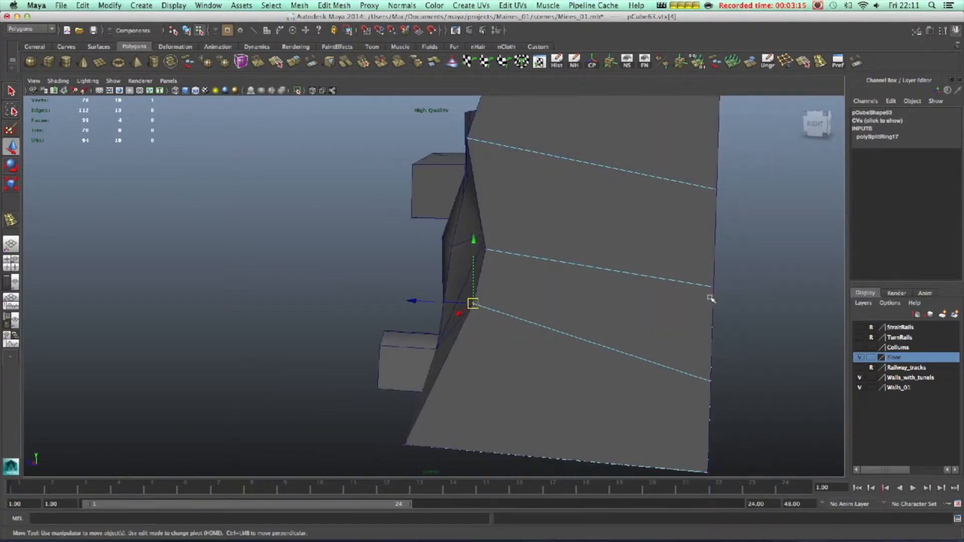
Set the number of edge loops to 6 and insert them front to back across the ceiling
left_click(714, 300)
right_click_drag(647, 336, 462, 325, "alt")
left_click_drag(462, 325, 494, 339, "alt")
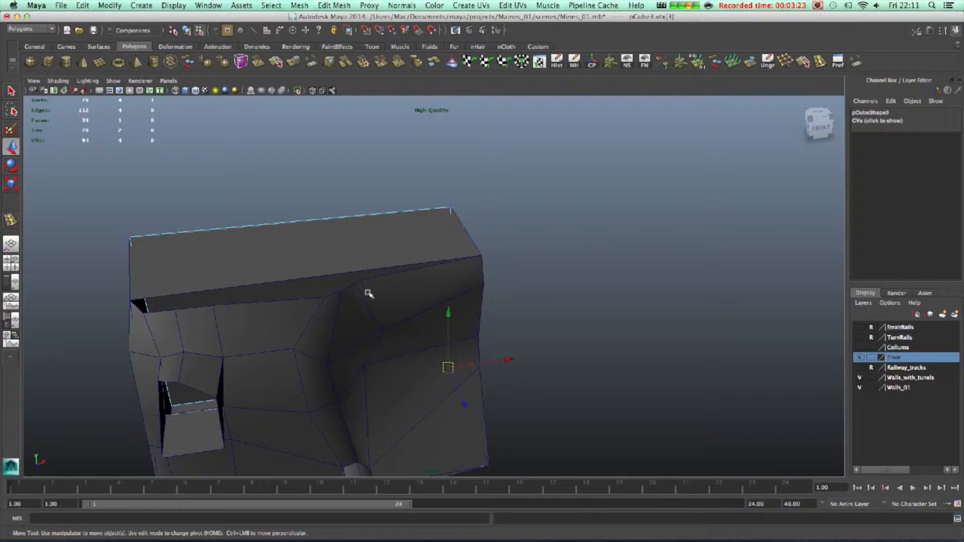
double_click(12, 221)
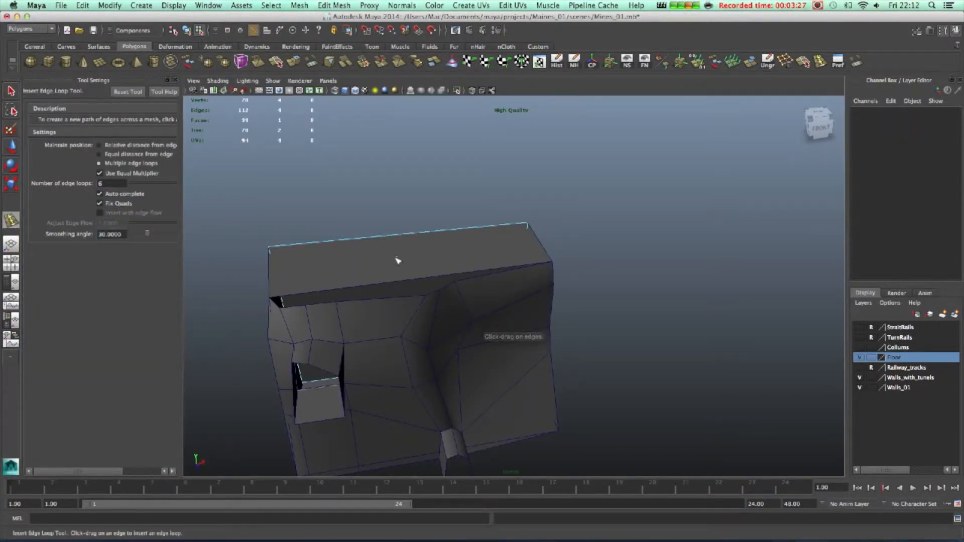
left_click(393, 282)
Insert six evenly spaced edge loops vertically on the back wall and six more across the floor
left_click_drag(297, 326, 607, 248, "alt")
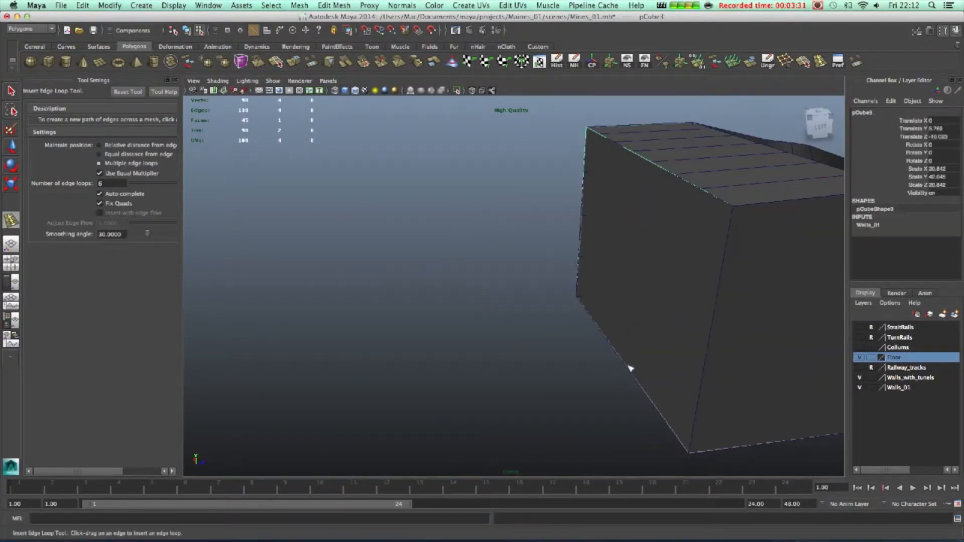
left_click(651, 163)
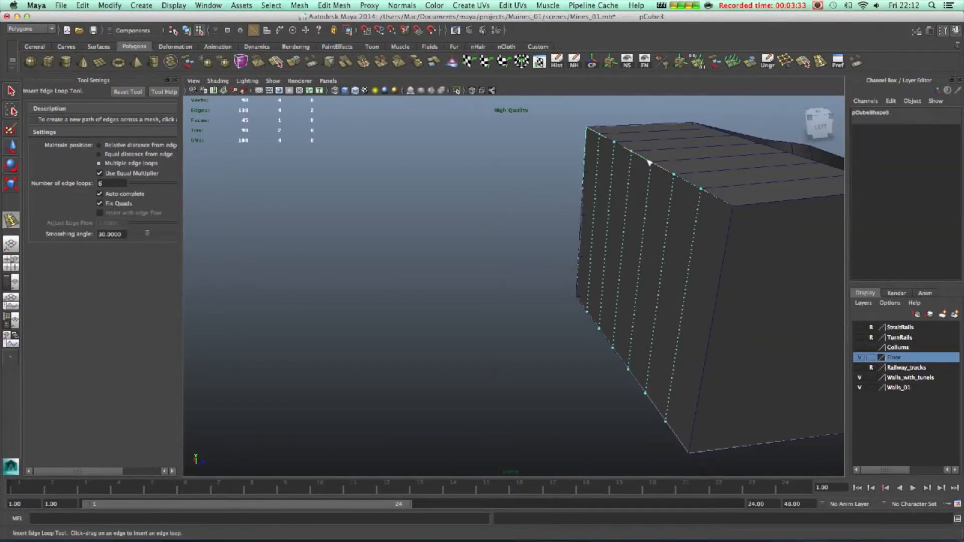
left_click_drag(660, 326, 666, 418, "alt")
left_click(652, 341)
middle_click_drag(657, 301, 618, 348, "alt")
scroll(618, 347, "down", 2)
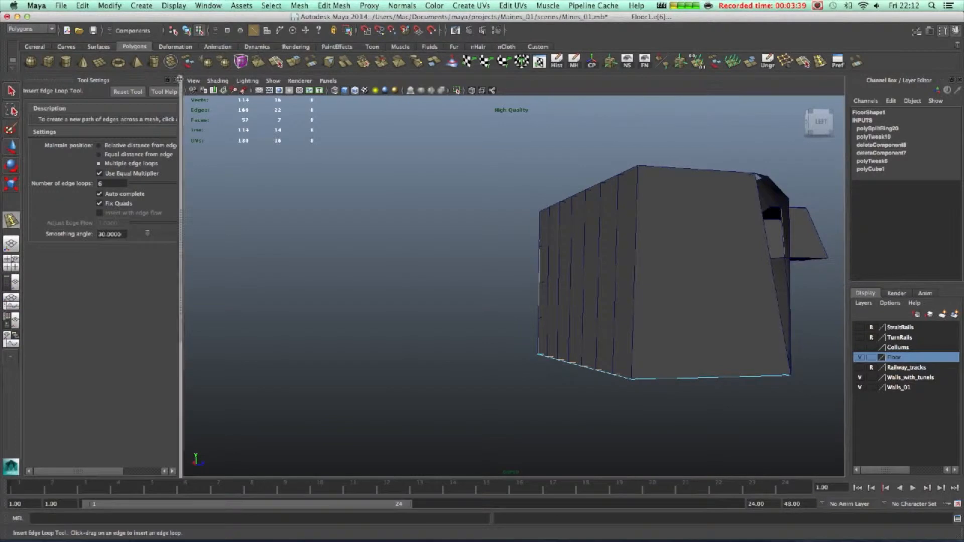
left_click(175, 80)
Snap the two rightmost loop vertices on the ceiling's front edge onto matching vertices along the tunnel wall's top edge
left_click_drag(286, 241, 455, 326, "alt")
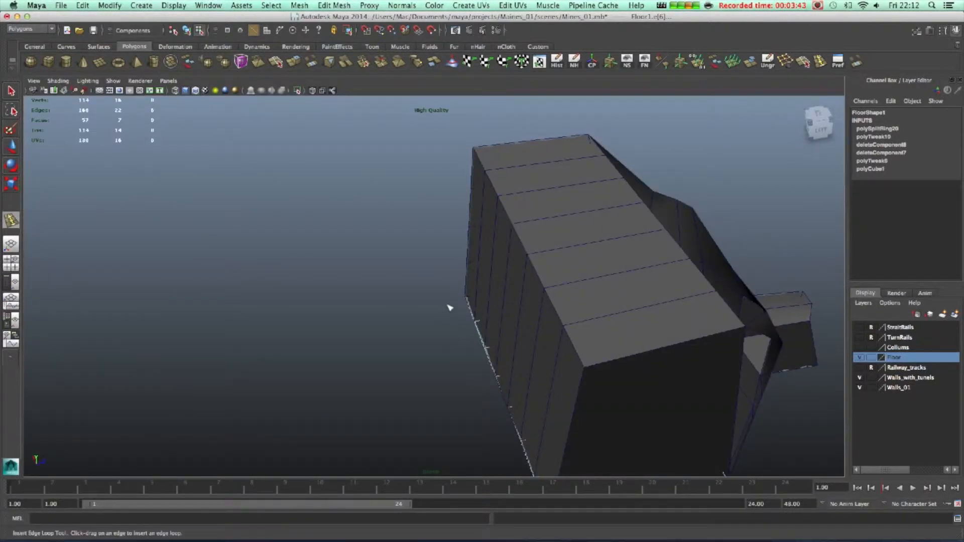
left_click(10, 145)
scroll(633, 219, "up", 5)
middle_click_drag(633, 220, 314, 347, "alt")
left_click_drag(540, 188, 589, 241, "alt")
right_click_drag(589, 241, 551, 232)
left_click_drag(571, 260, 621, 307)
left_click_drag(595, 269, 452, 275)
middle_click_drag(497, 245, 522, 253)
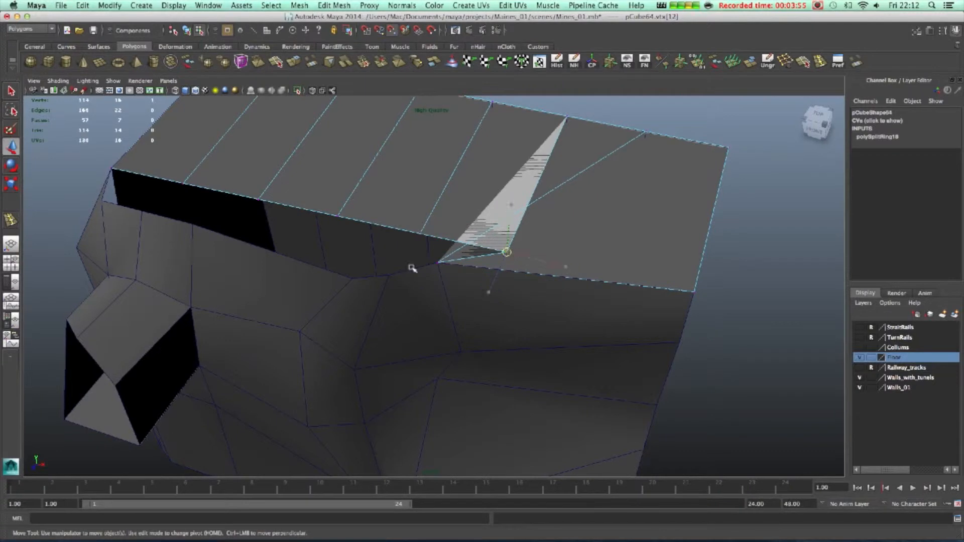
middle_click_drag(411, 268, 390, 284)
Snap the ceiling's remaining front loop vertices onto the tunnel wall's top vertices, working toward the left corner
left_click_drag(405, 225, 426, 242)
middle_click_drag(423, 235, 354, 274)
left_click_drag(327, 214, 345, 236)
middle_click_drag(343, 225, 185, 224)
middle_click_drag(268, 266, 444, 355, "alt")
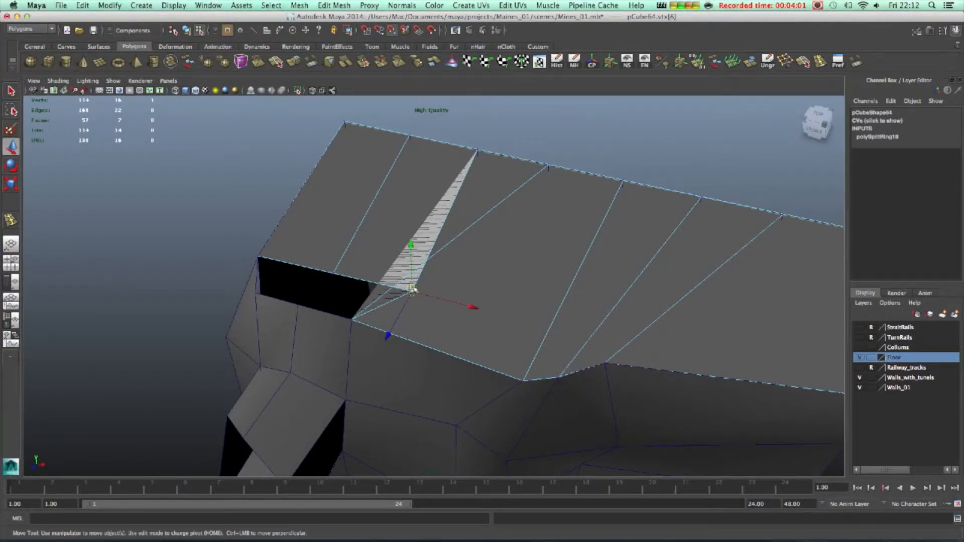
middle_click_drag(412, 289, 319, 304)
middle_click_drag(348, 333, 438, 319, "alt")
left_click_drag(456, 318, 379, 337)
left_click_drag(428, 442, 550, 342, "alt")
left_click(244, 281)
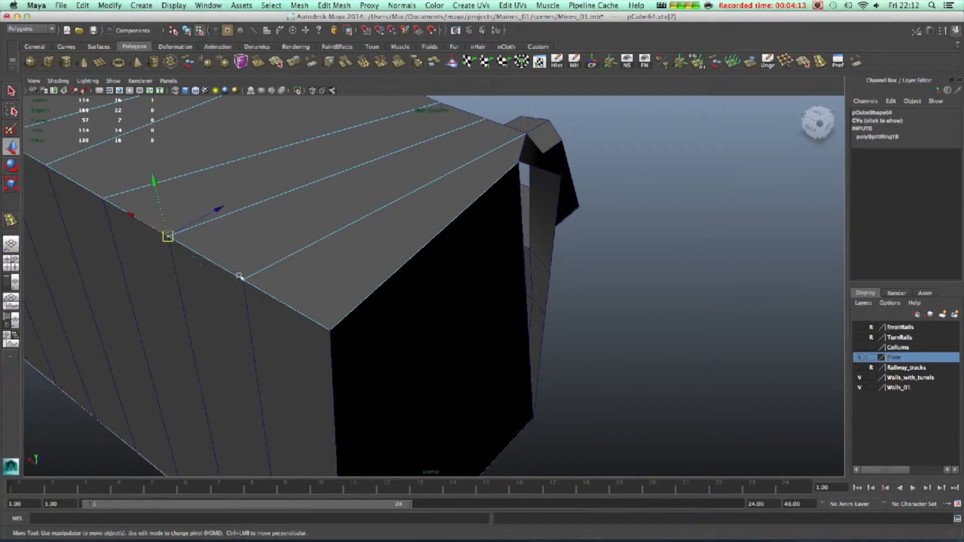
left_click_drag(333, 302, 379, 271, "alt")
left_click(541, 350)
left_click_drag(520, 276, 436, 261, "alt")
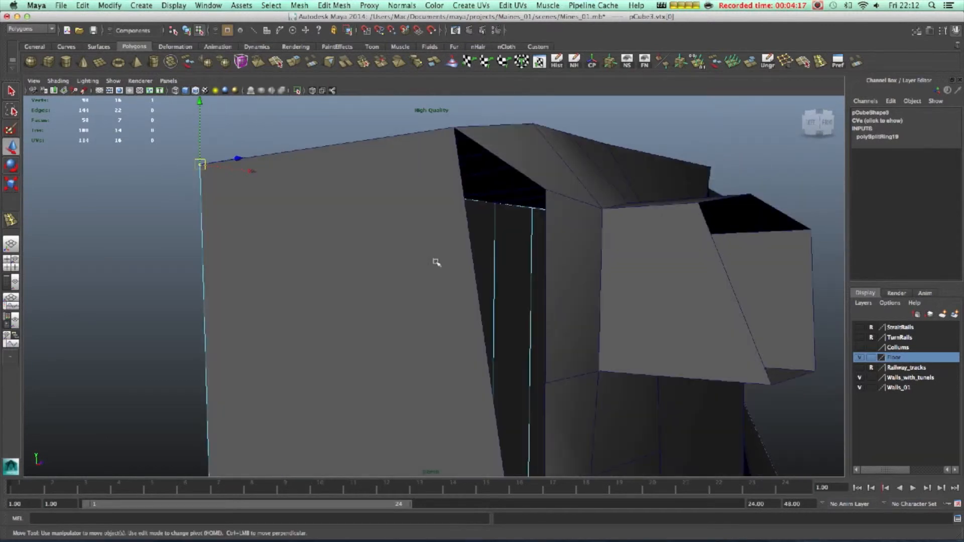
Set the number of edge loops to 3 and insert them horizontally across the left wall
left_click(398, 293)
right_click_drag(396, 297, 407, 251, "alt")
middle_click_drag(407, 252, 452, 165, "alt")
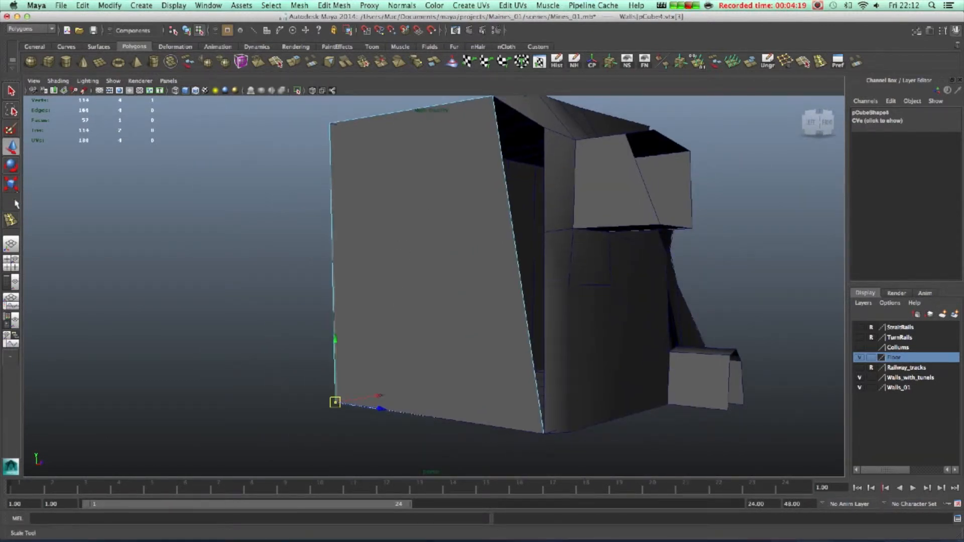
double_click(11, 221)
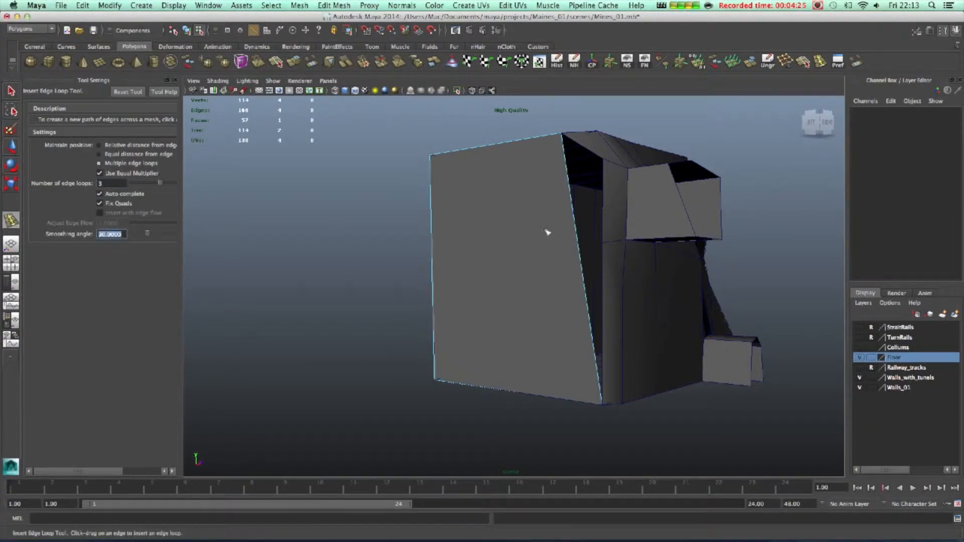
left_click(577, 219)
Insert three evenly spaced horizontal edge loops across the back wall
left_click_drag(572, 228, 514, 238, "alt")
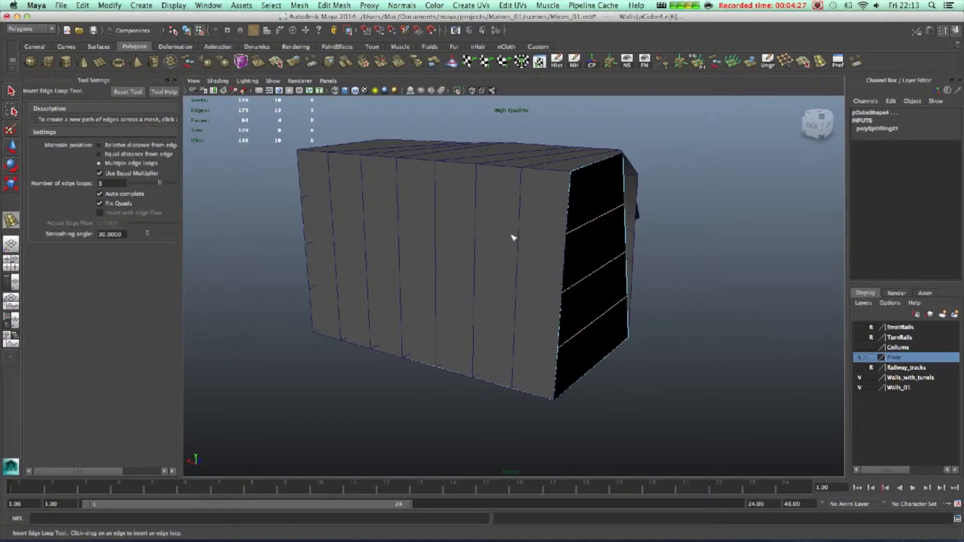
left_click(520, 237)
left_click_drag(520, 236, 531, 257, "alt")
key("w")
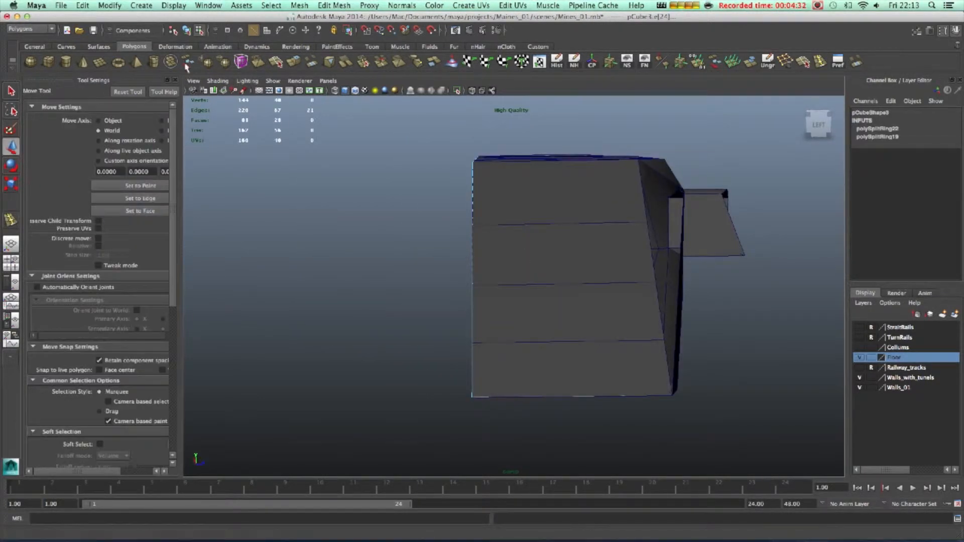
Snap the left wall's three front loop vertices onto the matching vertices of the tunnel wall's side edge
scroll(628, 231, "up", 5)
middle_click_drag(628, 231, 396, 286, "alt")
right_click_drag(397, 286, 383, 269)
left_click_drag(383, 269, 353, 254, "alt")
right_click_drag(353, 254, 309, 251)
left_click_drag(351, 222, 422, 274)
left_click_drag(385, 246, 437, 194)
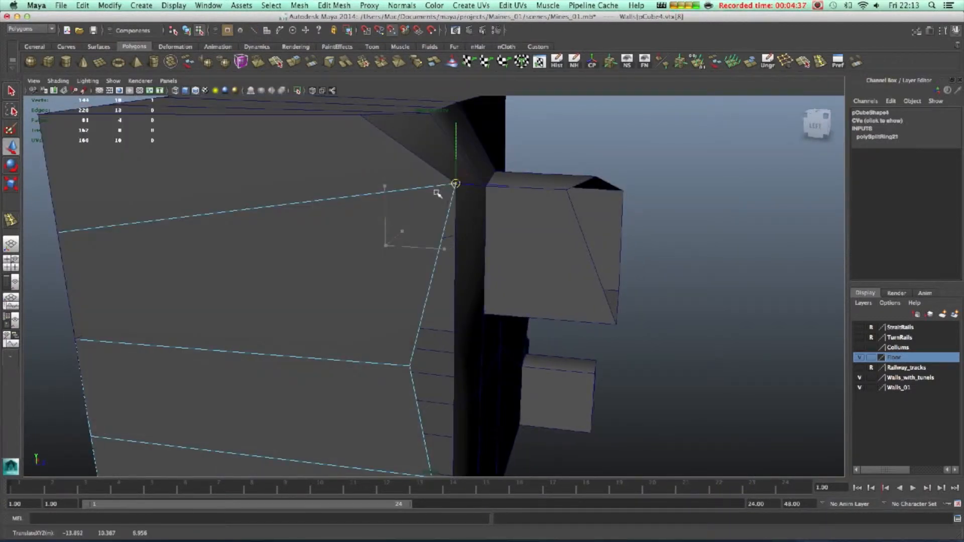
left_click_drag(428, 267, 421, 203, "alt")
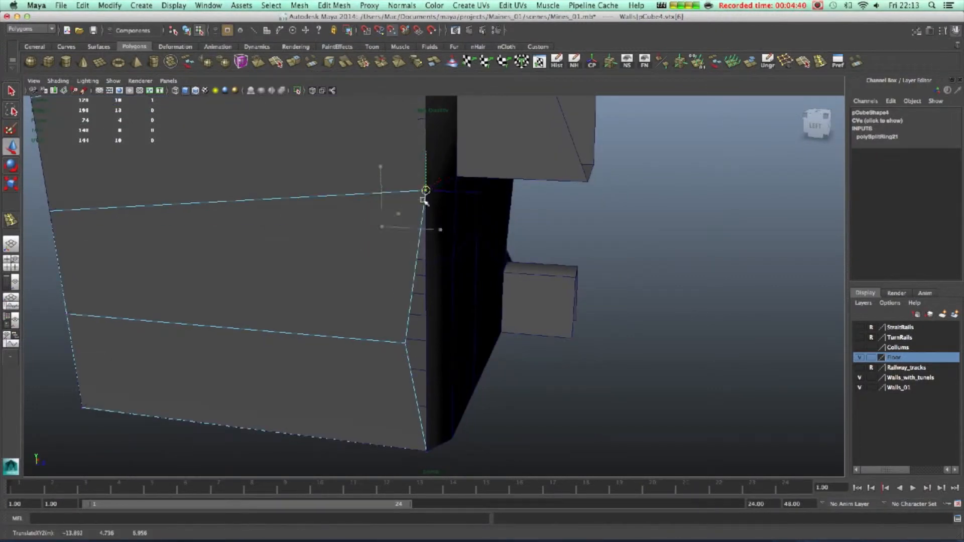
left_click_drag(417, 359, 434, 296)
Snap the three leftmost loop vertices on the floor's front edge onto the tunnel wall's bottom vertices, up to the lower tunnel opening
left_click_drag(479, 401, 359, 347, "alt")
left_click(427, 390)
scroll(549, 366, "down", 5)
left_click_drag(548, 366, 505, 366, "alt")
left_click(454, 326)
key("v")
left_click_drag(456, 327, 435, 320)
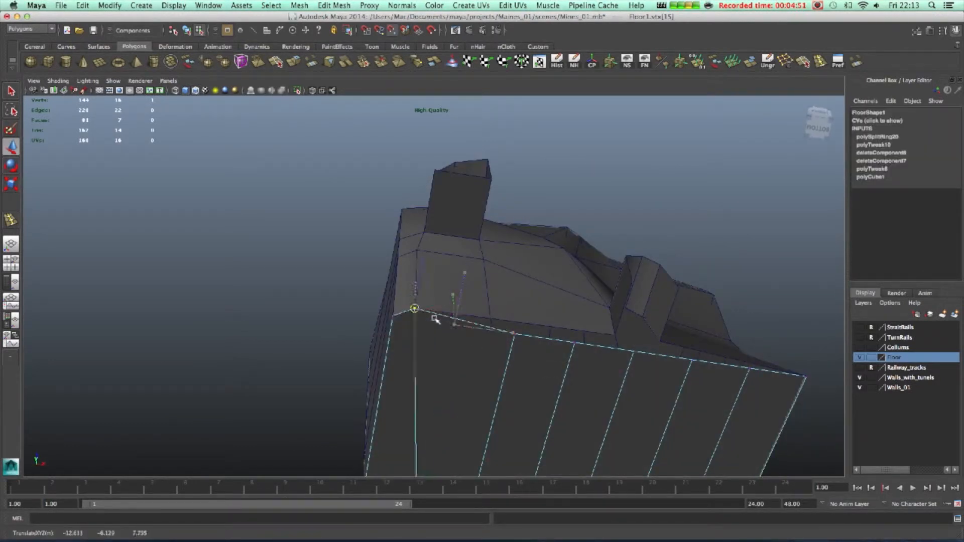
left_click_drag(674, 369, 421, 367, "alt")
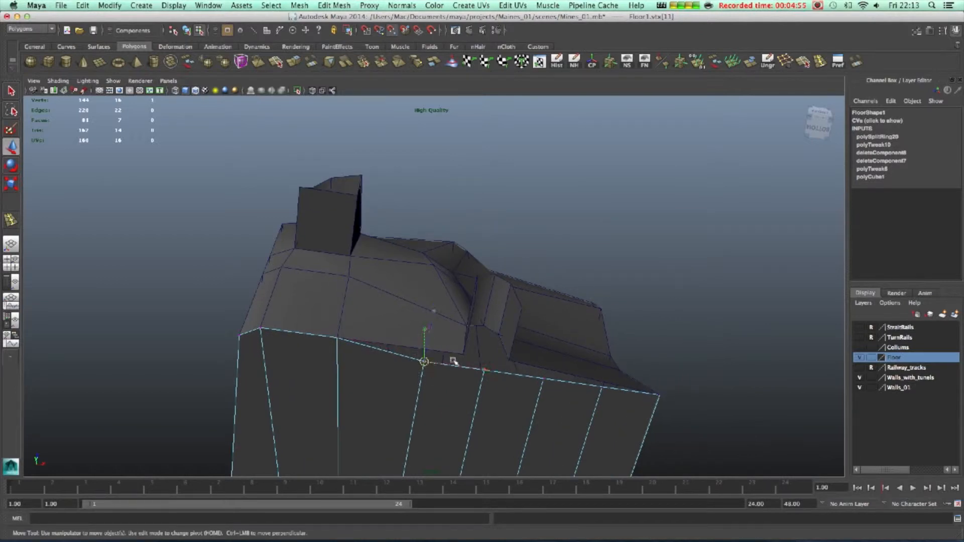
left_click_drag(547, 383, 516, 380, "alt")
Move the floor's three remaining front loop vertices along its front edge to the base of the lower tunnel
left_click(563, 327)
left_click_drag(615, 312, 584, 322)
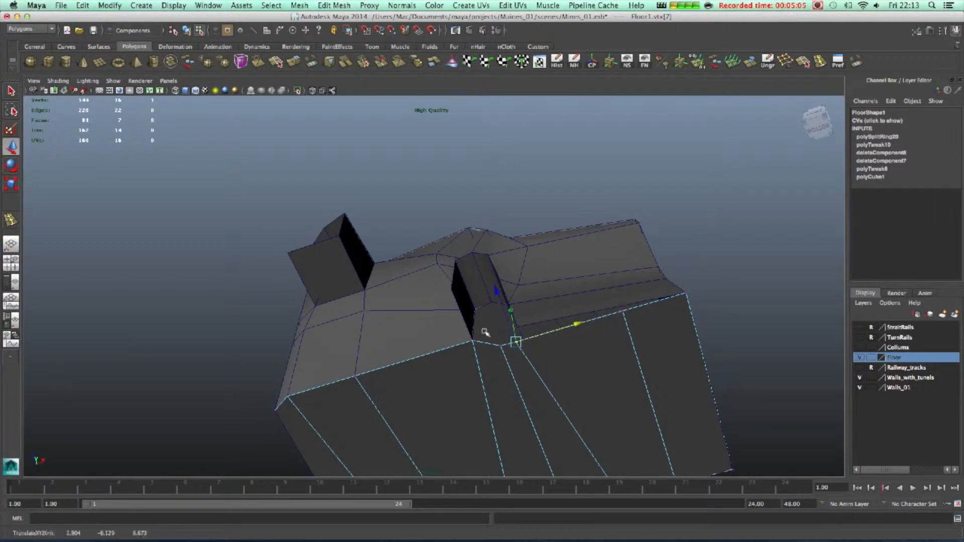
left_click_drag(560, 326, 557, 330)
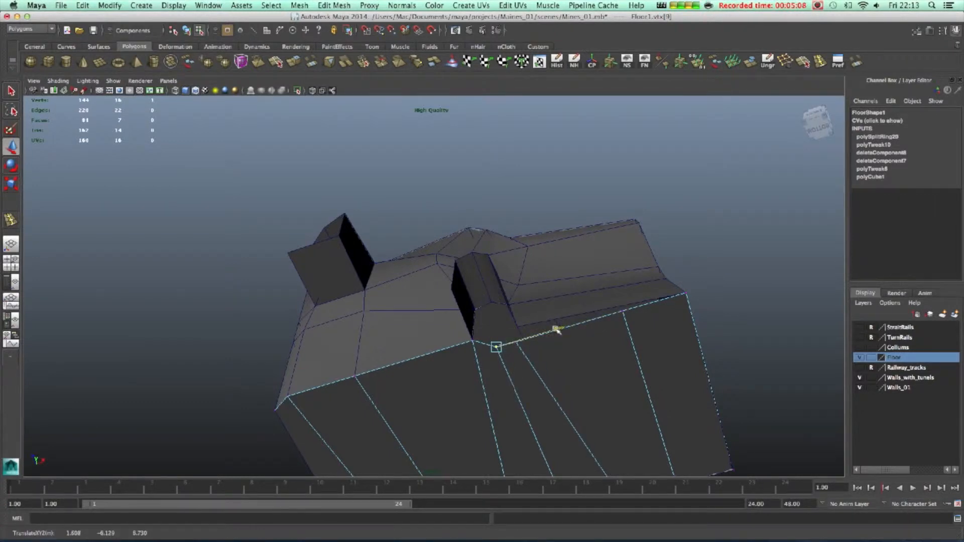
left_click(624, 311)
left_click_drag(624, 312, 537, 322)
left_click_drag(585, 367, 597, 395, "alt")
scroll(577, 398, "up", 5)
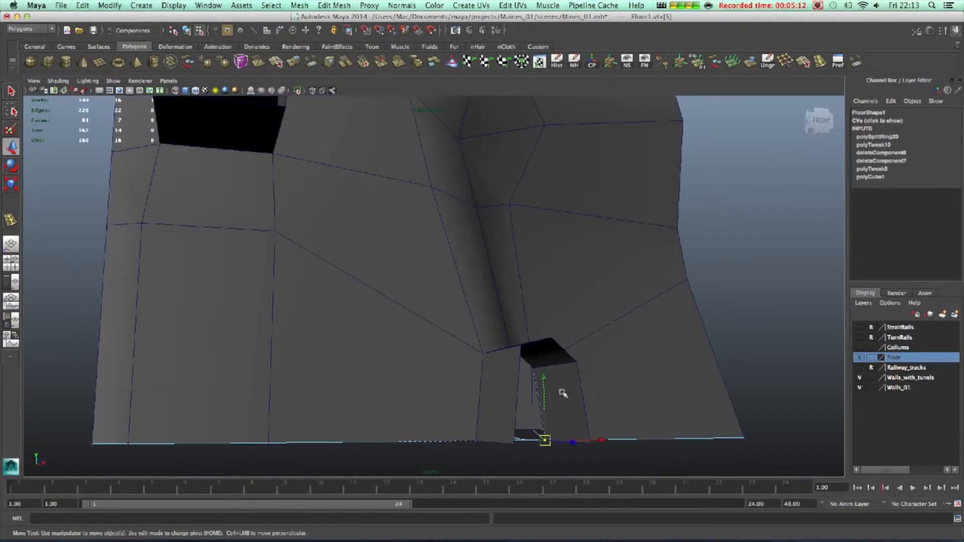
Extend the floor into the lower tunnel by snapping its middle front vertices onto the tunnel's outer bottom corners
mouse_move(514, 424)
left_mouse_down("alt")
mouse_move(500, 424)
mouse_move(528, 424)
left_mouse_up("alt")
right_click(523, 285)
left_click(526, 411)
left_click(526, 422)
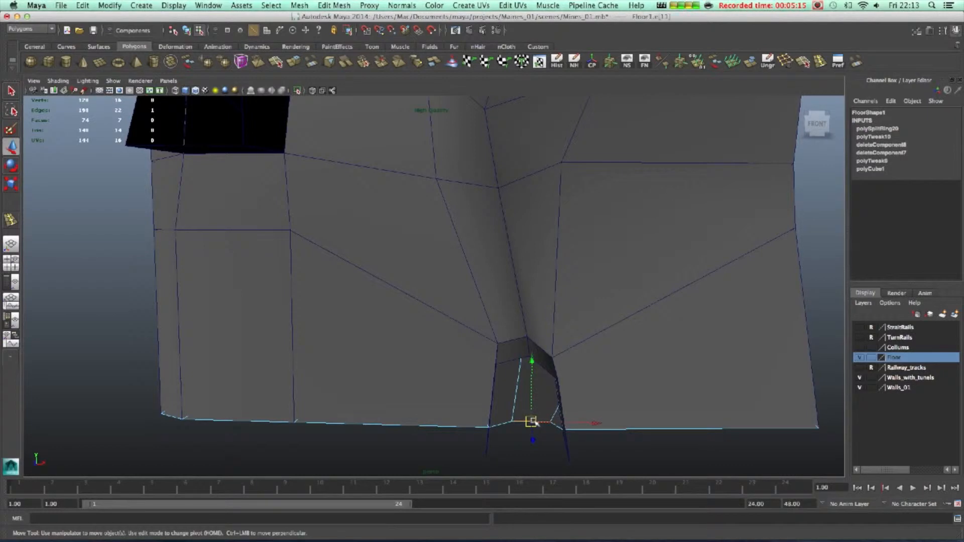
left_click_drag(620, 449, 528, 301, "alt")
right_click_drag(527, 301, 494, 253)
left_click_drag(505, 267, 491, 290)
left_click_drag(543, 255, 569, 270)
middle_click_drag(589, 282, 597, 284)
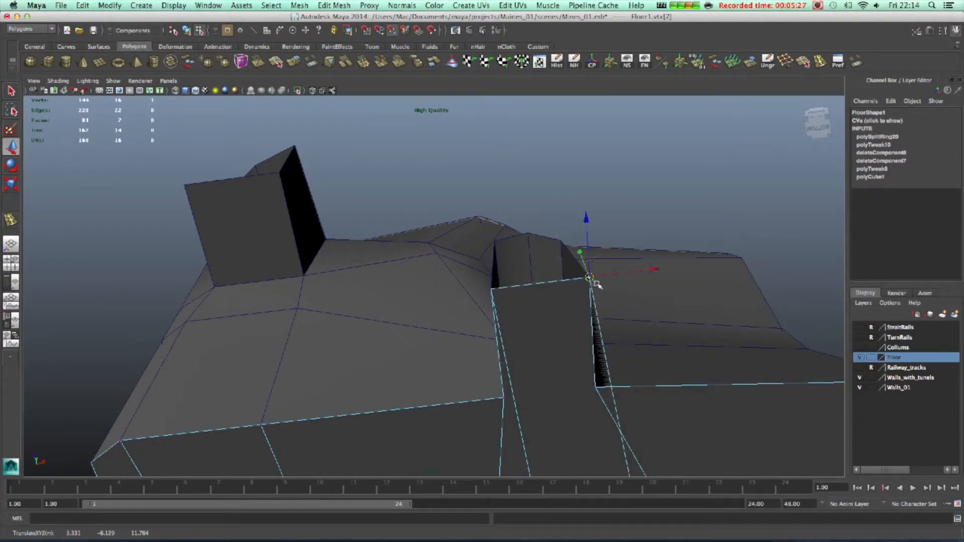
Move the floor's back-edge loop vertex along the back wall until its edge lines up with the lower tunnel's side
left_click_drag(632, 312, 537, 305, "alt")
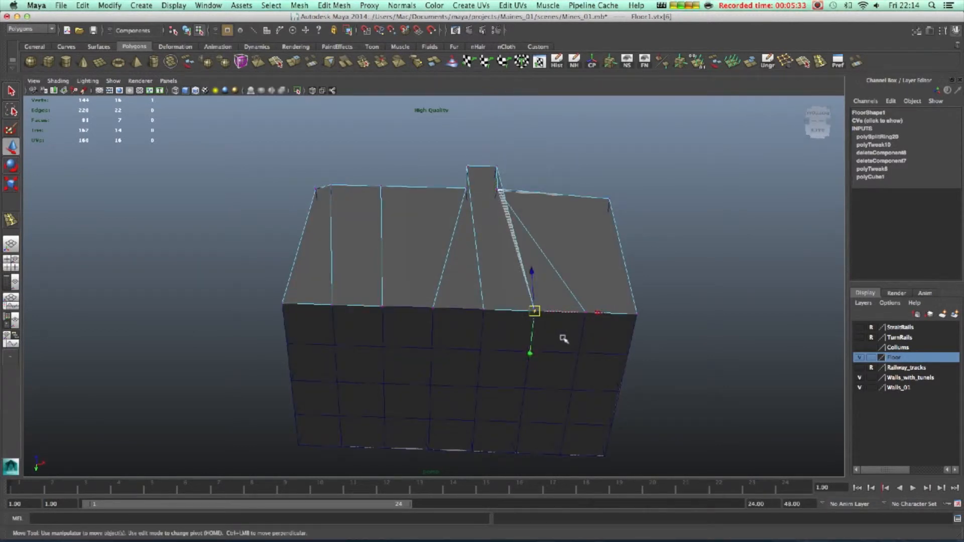
key("ctrl+z")
right_click_drag(561, 339, 564, 341)
key("shift+z")
middle_click_drag(604, 315, 570, 320)
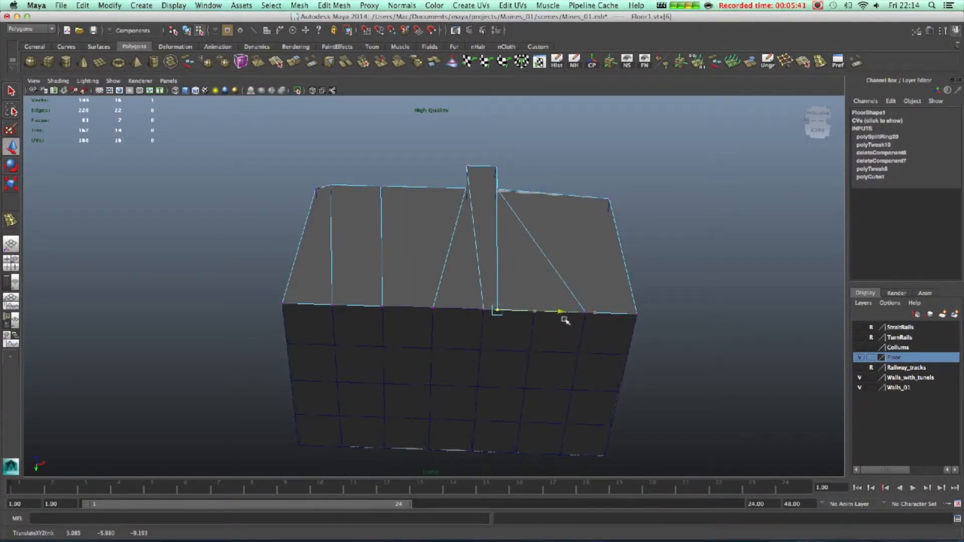
key("z")
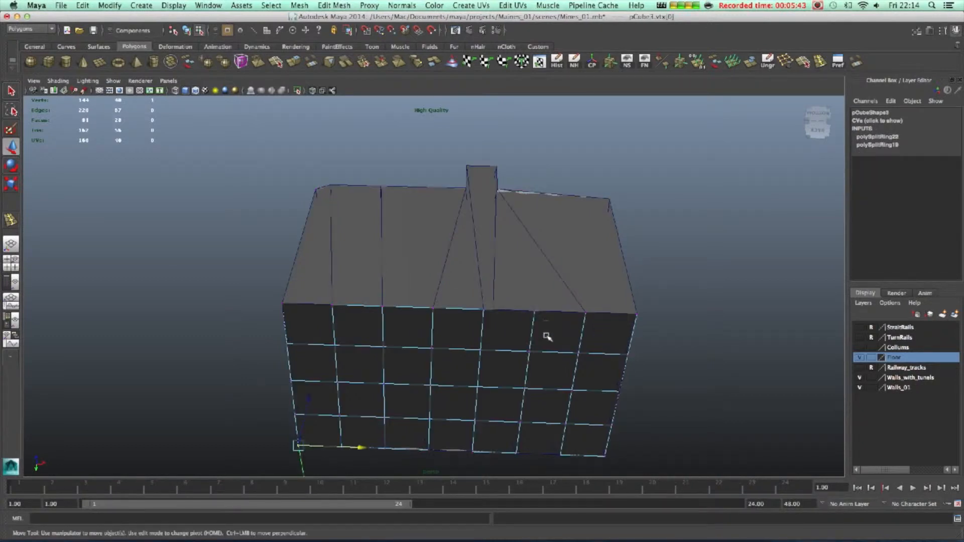
Move the matching bottom vertex of the back wall along its edge onto the shifted floor vertex
right_click_drag(548, 326, 552, 345)
left_click(507, 329)
left_click(556, 331, "shift")
right_click_drag(561, 312, 607, 300)
right_click_drag(547, 342, 517, 319)
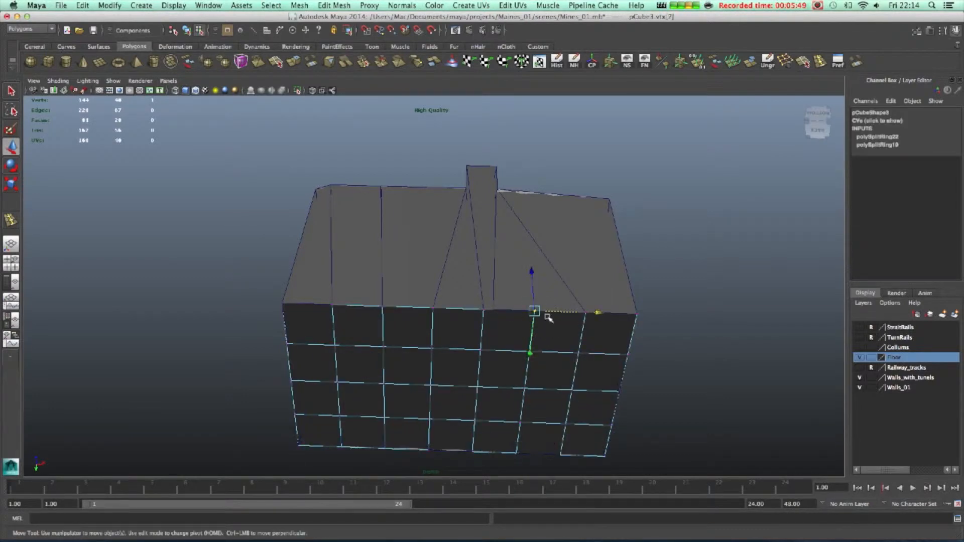
left_click_drag(534, 311, 493, 310)
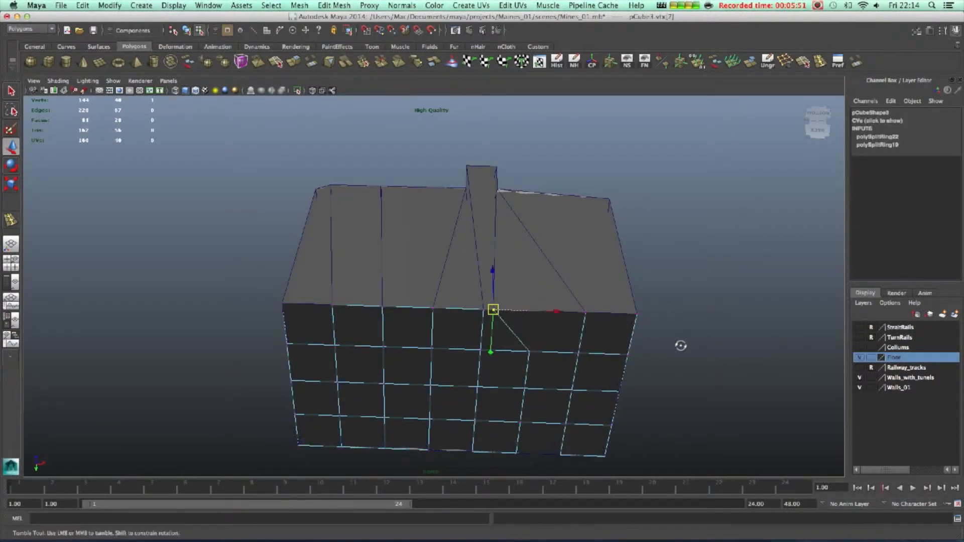
Inspect the side wall's loops and their joins with the tunnel wall from inside and outside the room
left_click_drag(680, 346, 667, 420, "alt")
left_click_drag(553, 394, 702, 406, "alt")
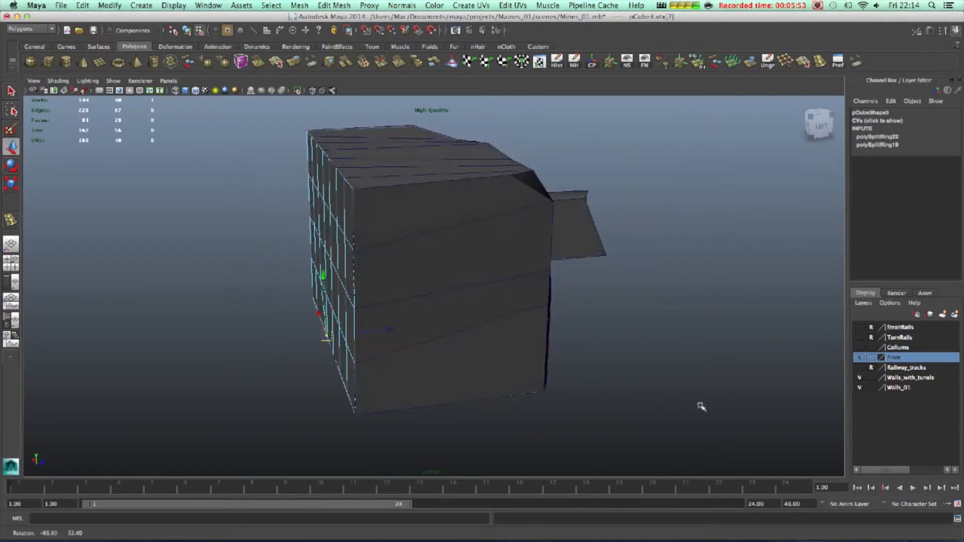
scroll(581, 350, "up", 3)
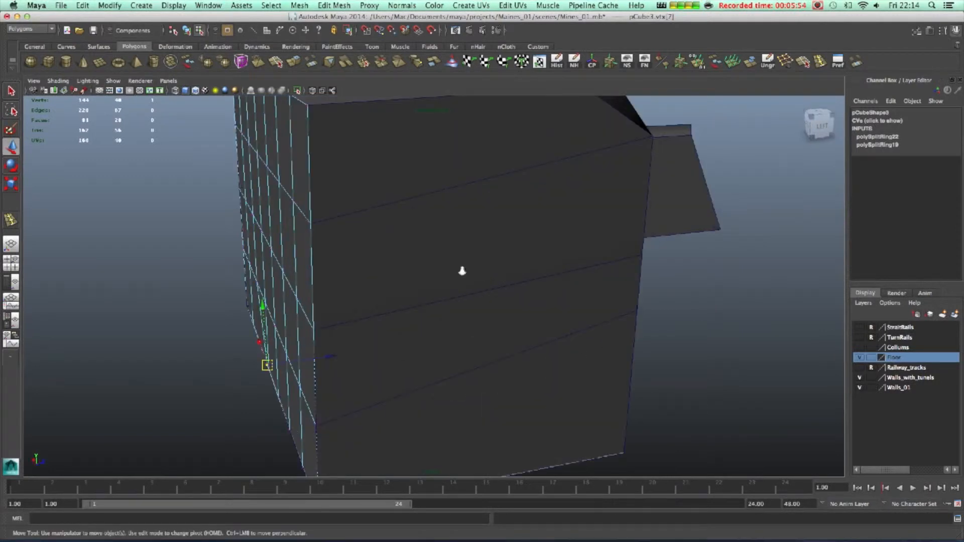
scroll(460, 271, "up", 5)
left_click_drag(460, 271, 688, 247, "alt")
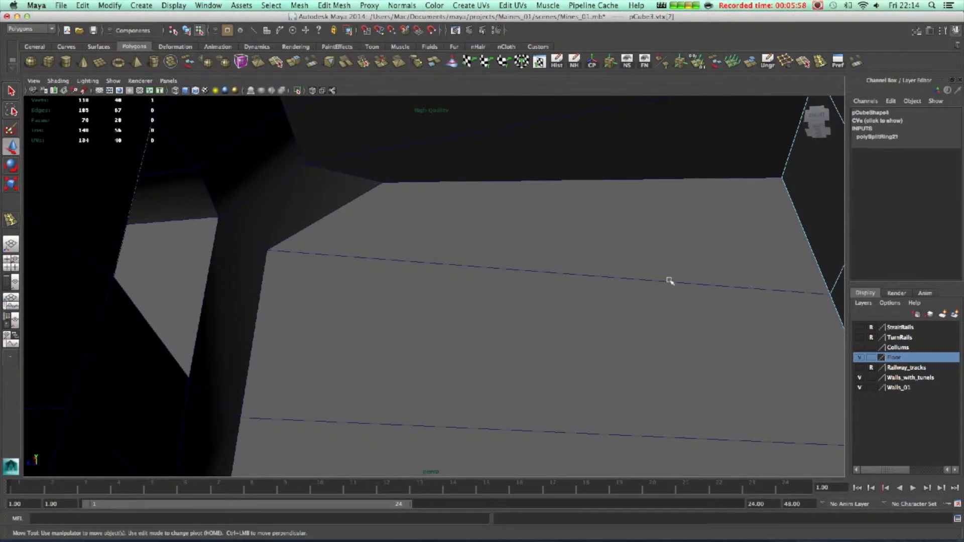
left_click_drag(609, 280, 350, 320, "alt")
scroll(354, 321, "down", 10)
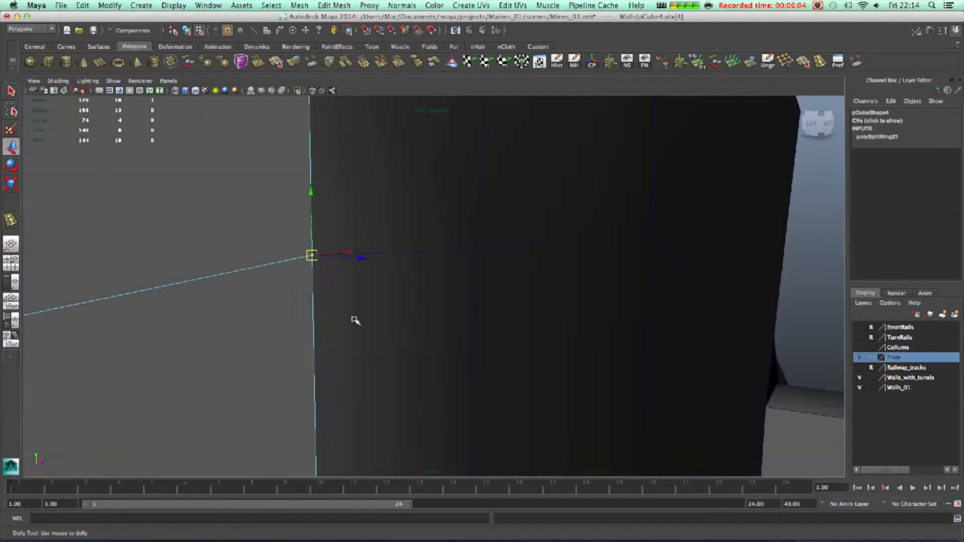
left_click_drag(488, 298, 800, 353, "alt")
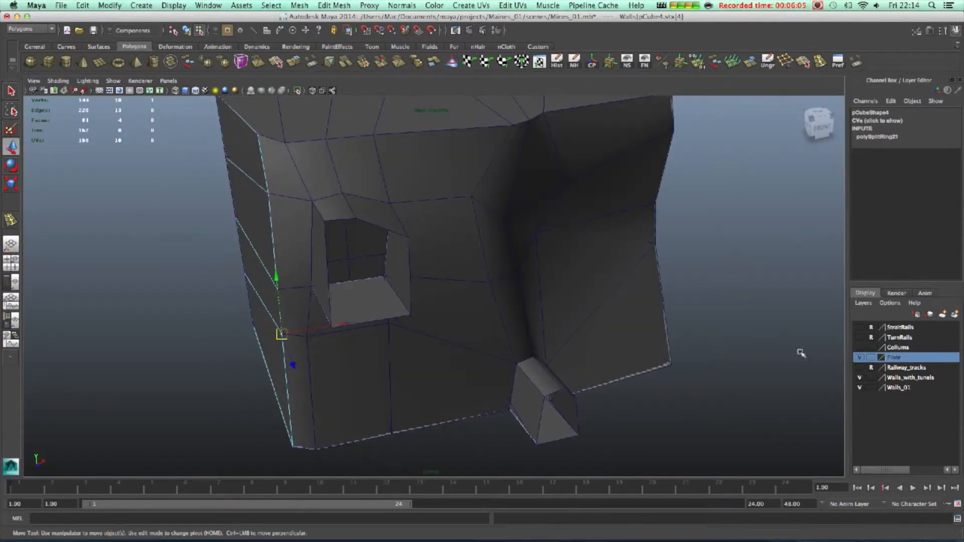
Hide the Walls_with_tunels layer to expose the inside of the room
left_click(859, 378)
left_click(859, 378)
left_click(859, 378)
left_click_drag(700, 344, 735, 344, "alt")
left_click(735, 344)
left_click_drag(531, 325, 621, 356, "alt")
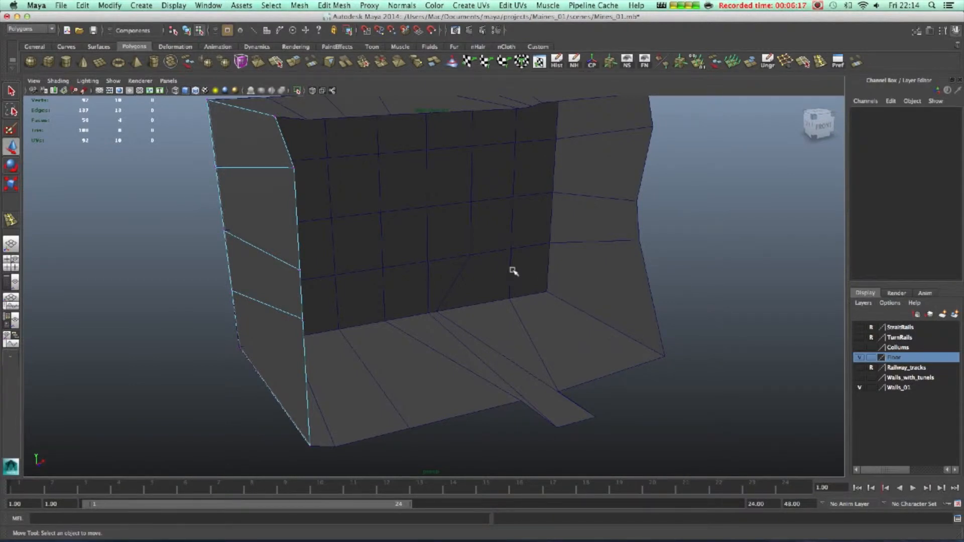
left_click_drag(568, 265, 315, 232, "alt")
mouse_move(497, 290)
left_mouse_down("alt")
mouse_move(476, 299)
mouse_move(503, 303)
left_mouse_up("alt")
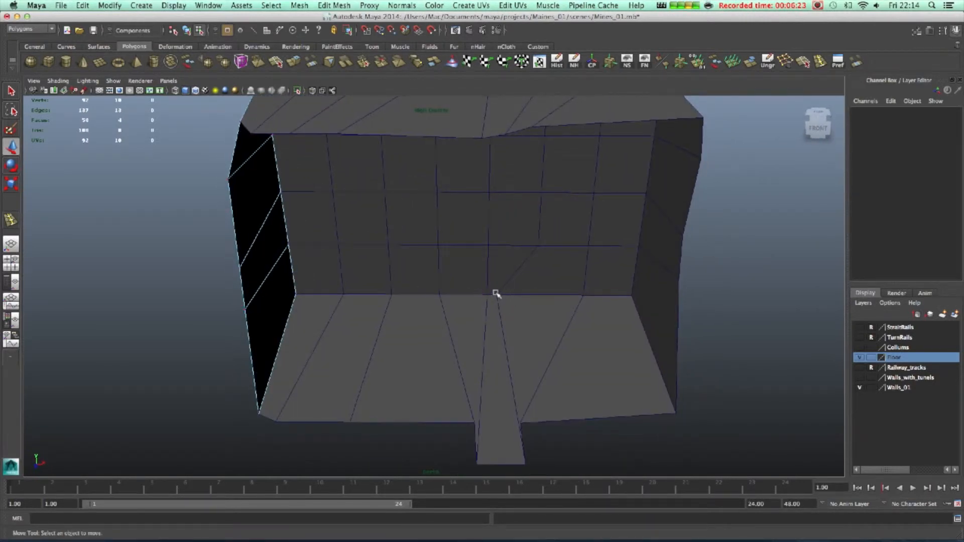
Displace the central interior vertices of the back wall in depth and sideways to start an uneven rock surface
left_click(498, 292)
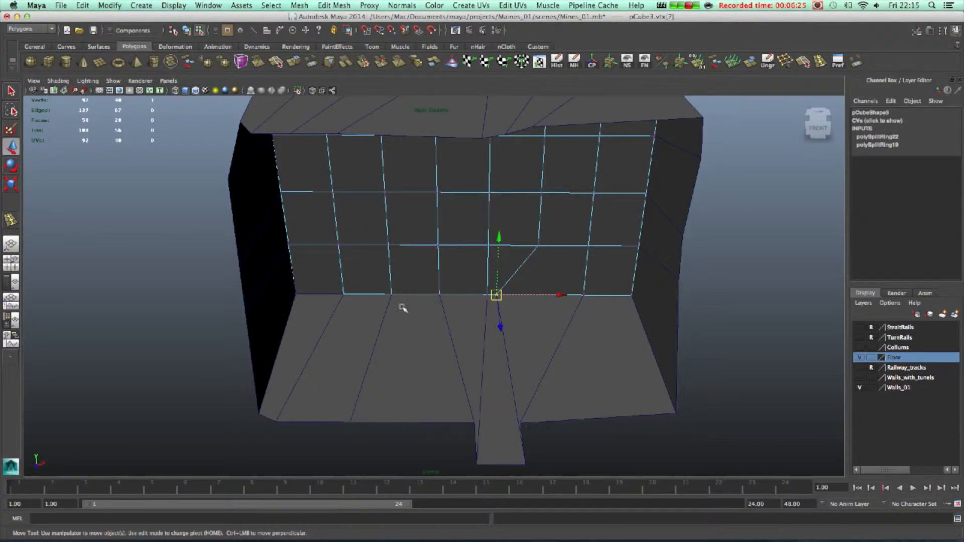
key("super+z")
right_click_drag(399, 264, 441, 251)
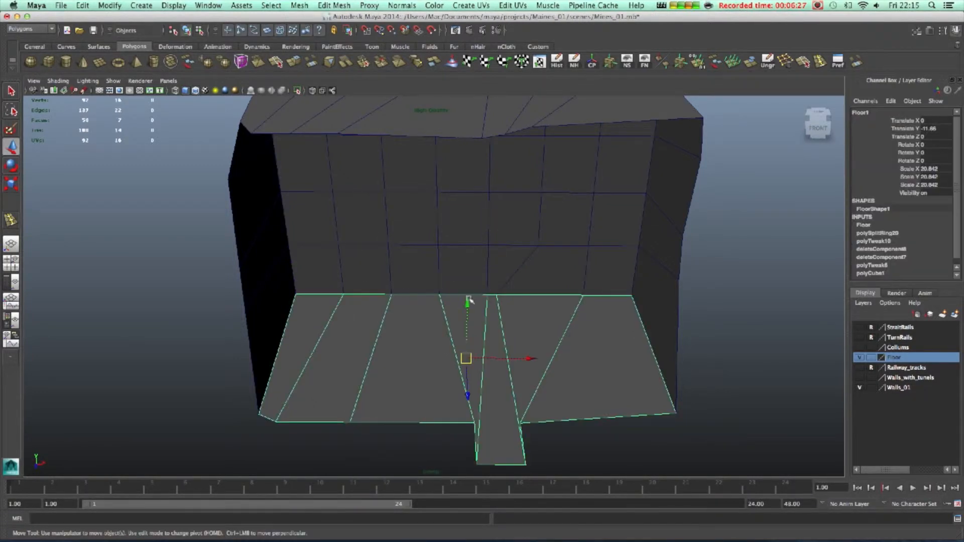
left_click_drag(484, 258, 658, 340, "alt")
left_click(480, 224)
scroll(480, 224, "up", 5)
left_click_drag(671, 300, 572, 315, "alt")
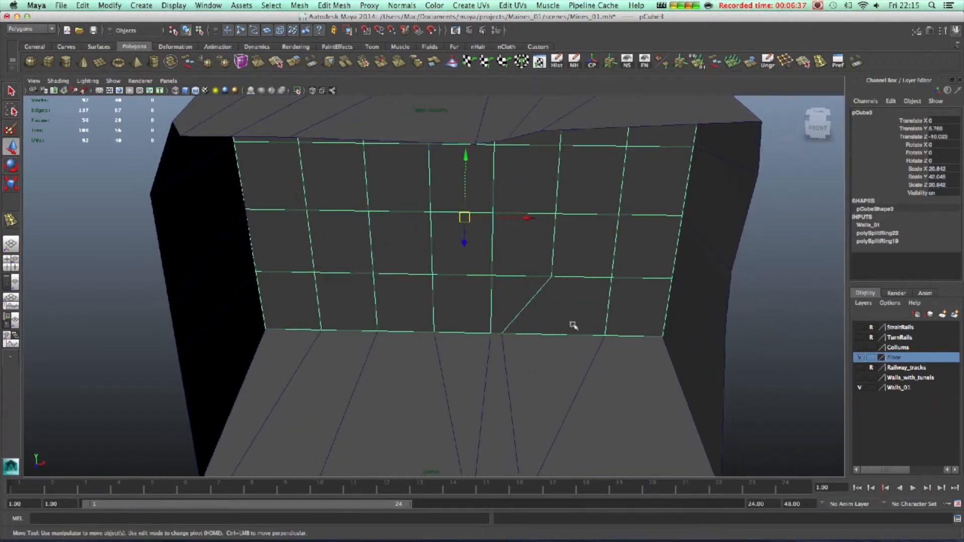
left_click_drag(499, 338, 463, 327, "alt")
right_click_drag(536, 312, 495, 313)
left_click_drag(560, 294, 509, 321)
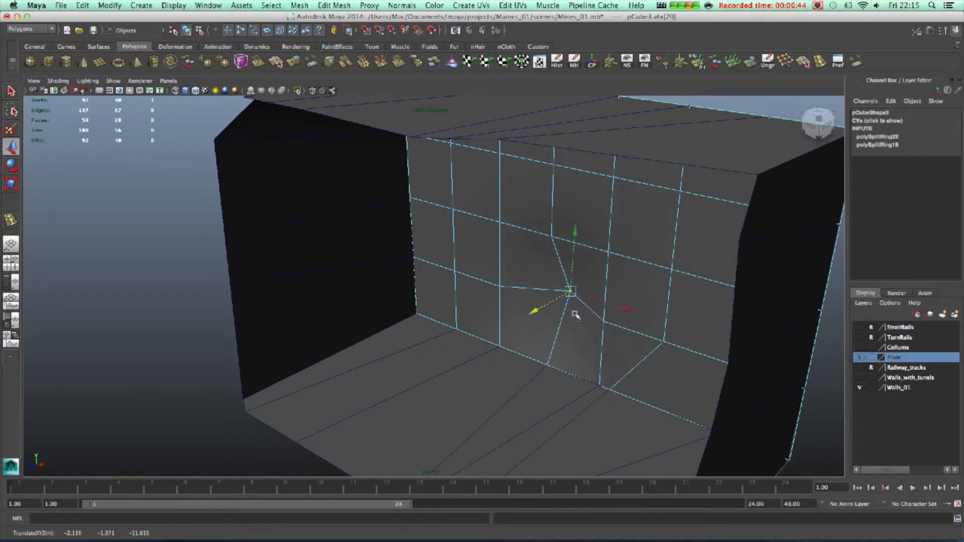
left_click_drag(568, 343, 596, 338)
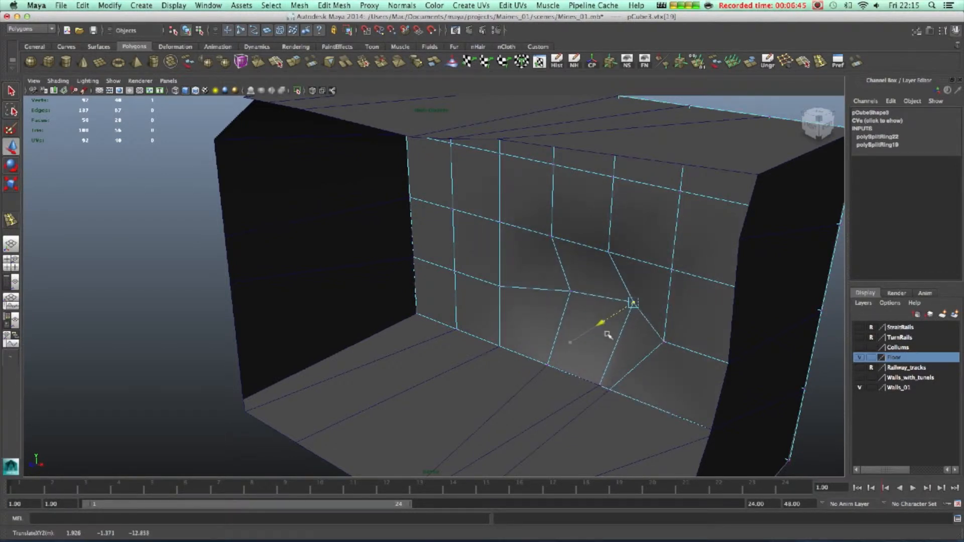
left_click_drag(510, 254, 577, 235)
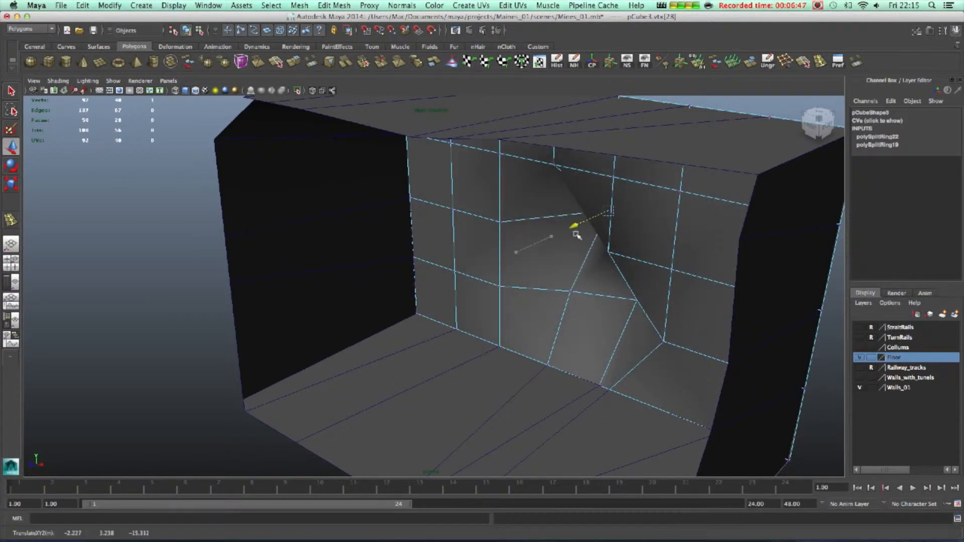
Push the two closely spaced bottom vertices of the back wall backward and to the right, away from the floor edge
left_click_drag(654, 259, 592, 277, "alt")
left_click_drag(669, 312, 582, 284, "alt")
left_click_drag(475, 392, 512, 380, "alt")
left_click_drag(512, 381, 576, 359, "alt")
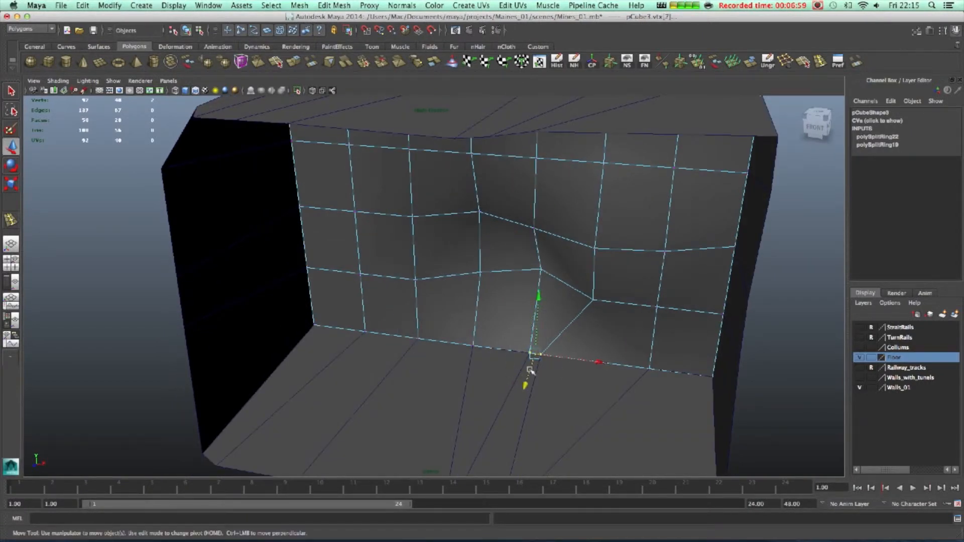
left_click(523, 385)
left_click_drag(569, 374, 544, 361)
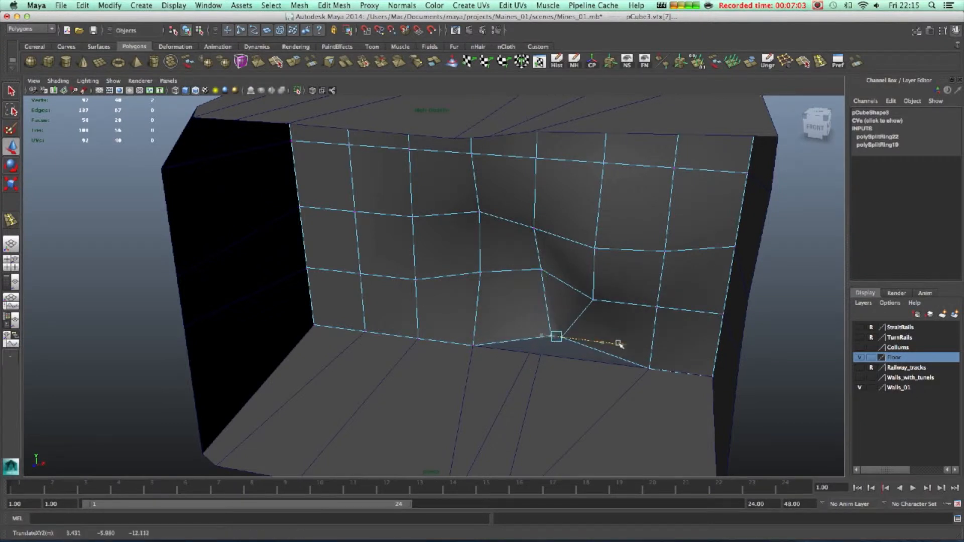
left_click(559, 341)
left_click(566, 330)
Move the right vertex of that bottom pair farther back and to the right to widen the gap between them
right_click_drag(566, 312, 520, 309)
left_click_drag(542, 322, 571, 339)
left_click(580, 348)
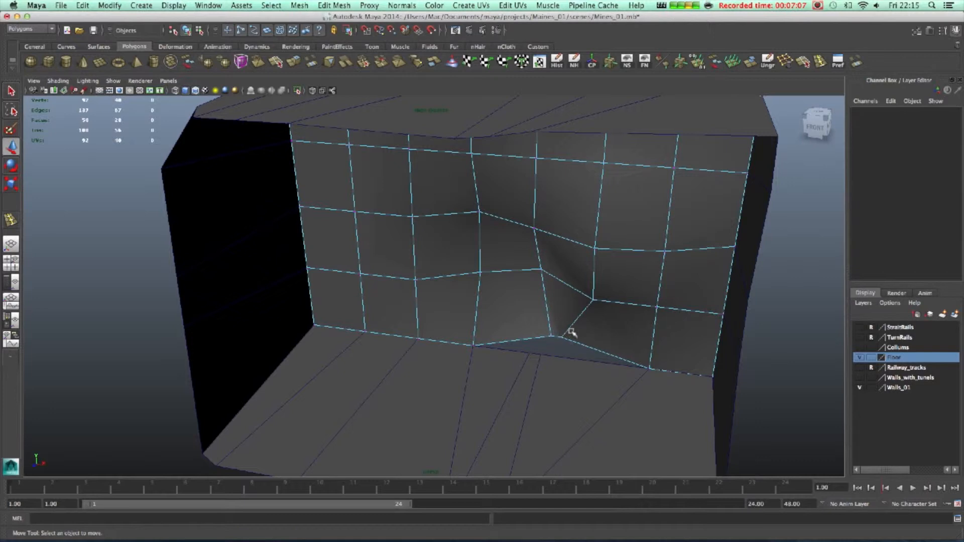
left_click(562, 336)
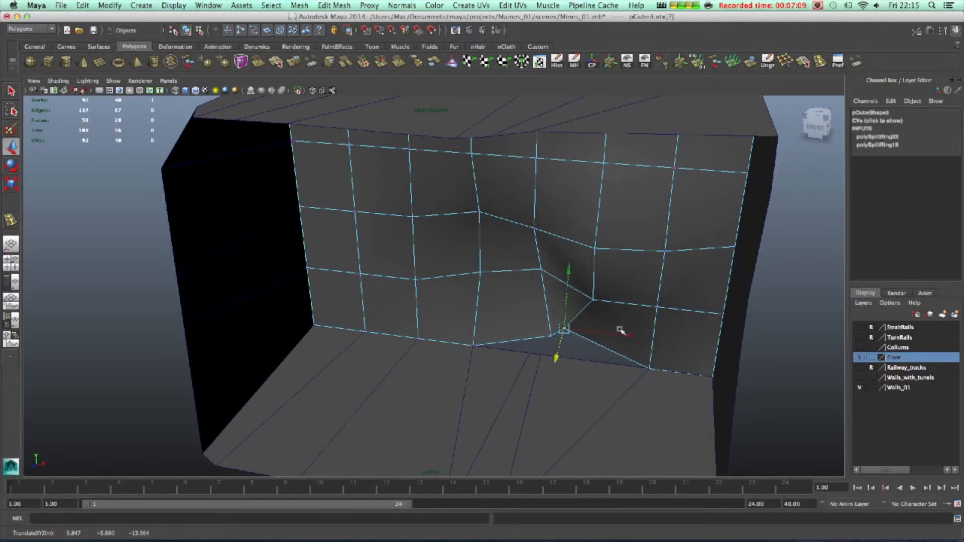
left_click_drag(643, 339, 657, 341)
left_click_drag(579, 378, 627, 372, "alt")
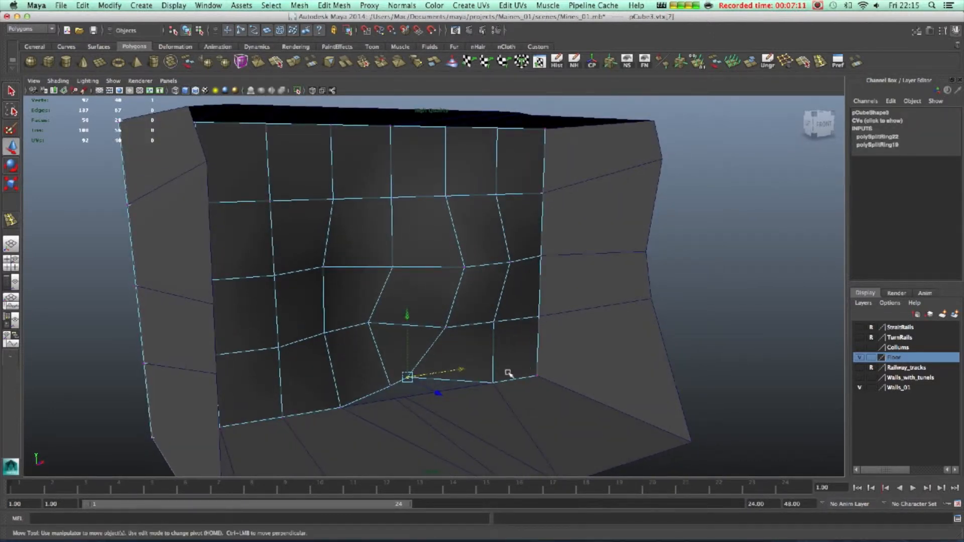
mouse_move(534, 400)
left_mouse_down()
mouse_move(511, 389)
mouse_move(519, 393)
left_mouse_up()
Shift the lower and middle rows of interior vertices around the back wall's centre to roughen its surface
left_click(446, 327)
left_click_drag(480, 341, 517, 331)
left_click_drag(431, 342, 524, 341)
left_click_drag(557, 286, 536, 301)
left_click_drag(527, 246, 559, 275)
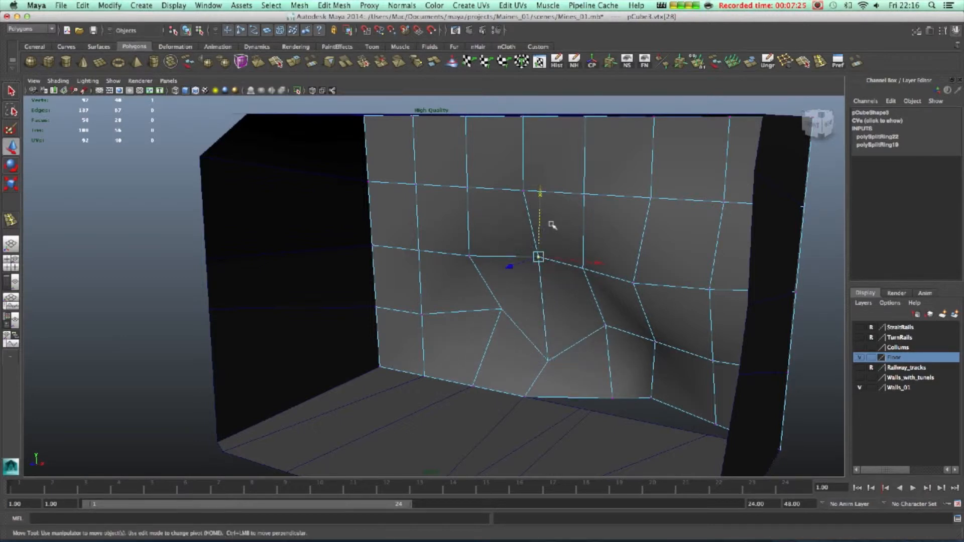
left_click_drag(544, 179, 544, 160)
left_click_drag(589, 262, 598, 248)
left_click_drag(632, 284, 651, 264)
Reposition the upper-row vertices right of the back wall's centre and pull the rightmost middle-row interior vertex forward
left_click_drag(594, 310, 587, 289, "alt")
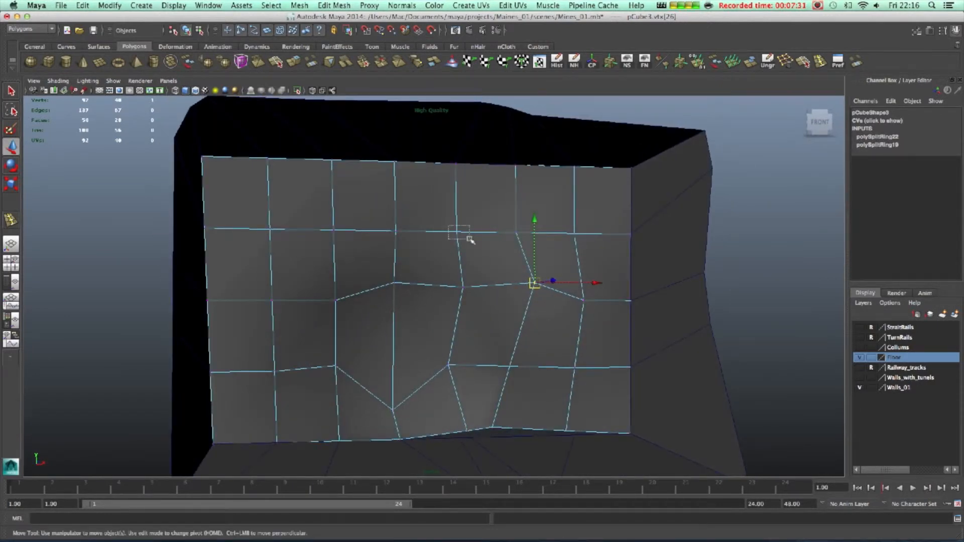
left_click_drag(454, 233, 434, 244)
left_click_drag(448, 279, 472, 300, "alt")
left_click_drag(390, 206, 372, 200)
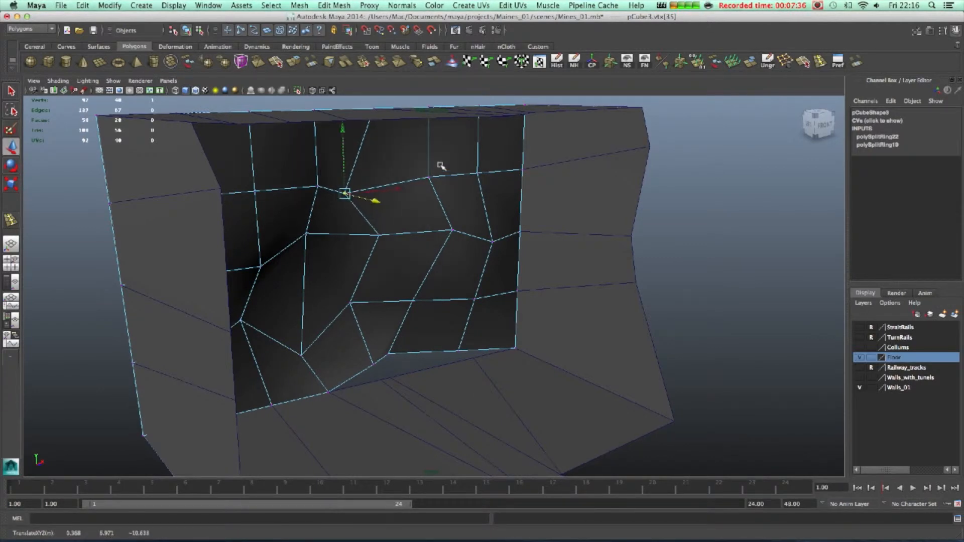
left_click_drag(430, 178, 490, 204)
left_click_drag(533, 255, 539, 257)
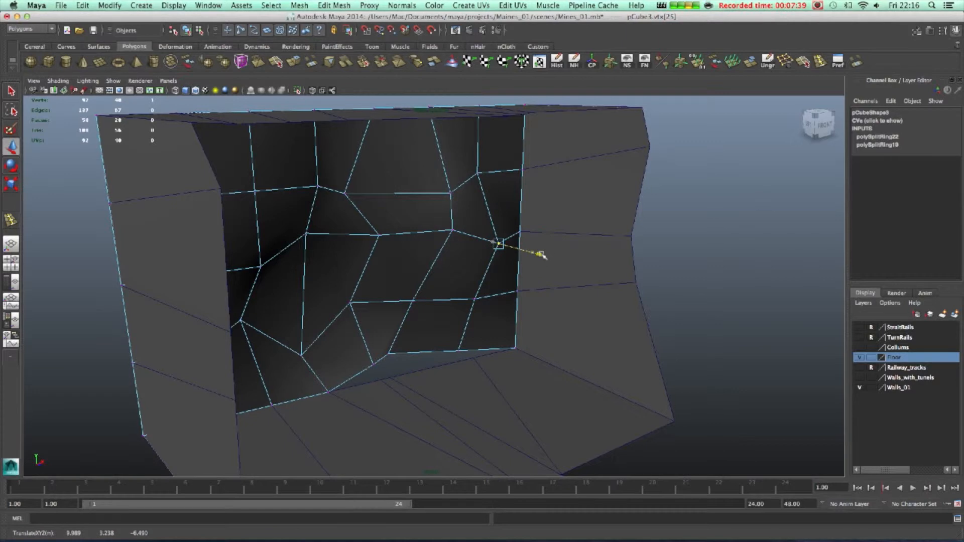
Displace the upper, middle and lower interior vertices in the back wall's column nearest the left wall
mouse_move(526, 189)
left_mouse_down("alt")
mouse_move(439, 220)
mouse_move(389, 211)
mouse_move(371, 232)
mouse_move(544, 176)
mouse_move(535, 204)
mouse_move(517, 199)
left_mouse_up("alt")
left_click_drag(494, 260, 539, 253)
left_click(495, 307)
left_click_drag(458, 310, 477, 311)
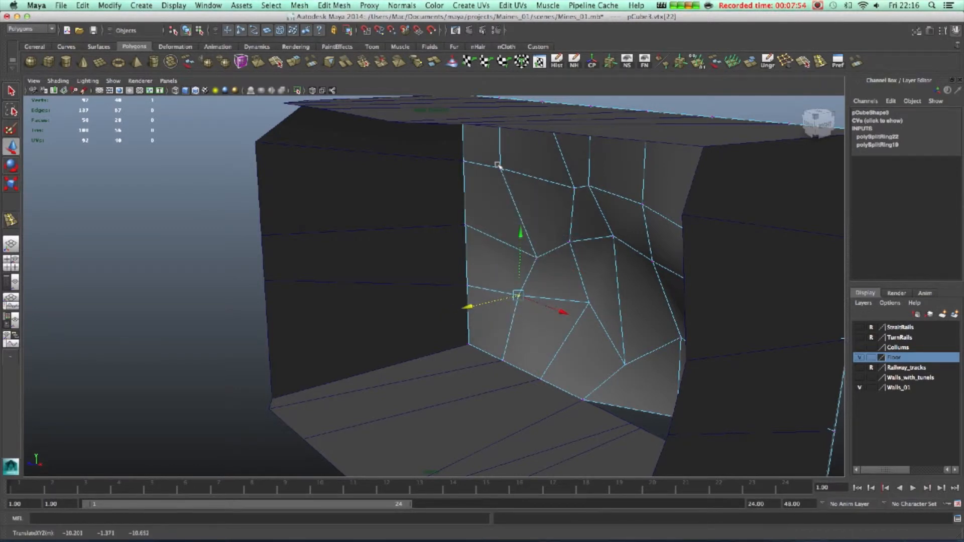
left_click_drag(501, 170, 490, 182)
left_click_drag(551, 282, 525, 282, "alt")
left_click_drag(557, 243, 582, 270)
left_click_drag(520, 270, 507, 272)
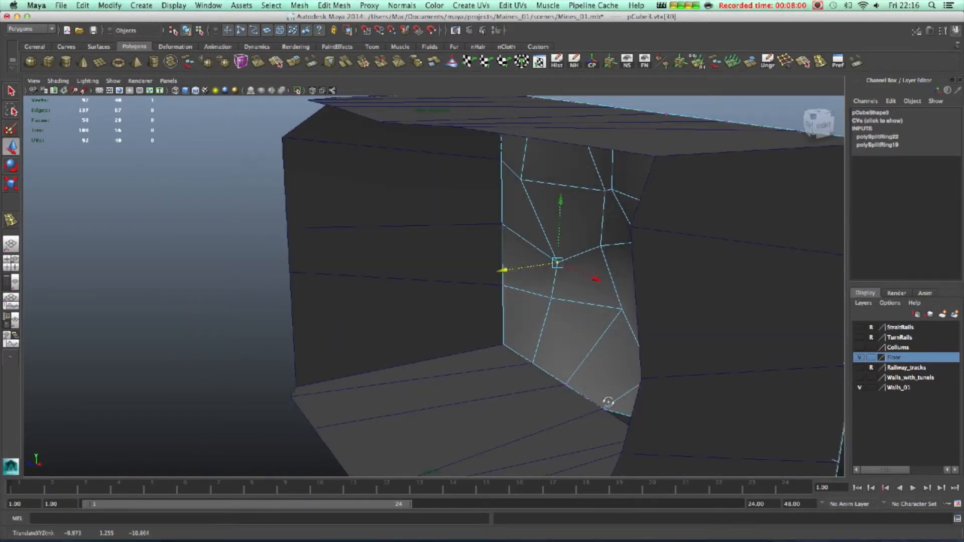
Move three floor back-edge vertices to meet the back wall's displaced bottom edge and close the gap behind the floor
left_click_drag(608, 396, 615, 386, "alt")
left_click(537, 385)
right_click_drag(553, 312, 506, 314)
left_click_drag(642, 393, 607, 359)
left_click_drag(623, 371, 643, 357, "alt")
scroll(617, 381, "up", 3)
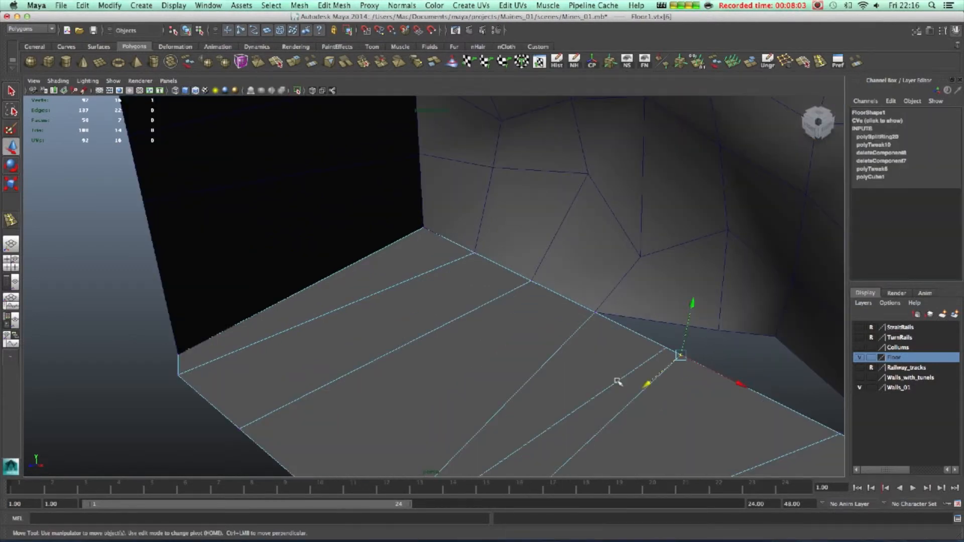
middle_click_drag(682, 382, 571, 330, "alt")
scroll(570, 329, "down", 2)
left_click_drag(577, 286, 664, 269)
left_click_drag(563, 279, 613, 265)
left_click_drag(578, 342, 623, 359, "alt")
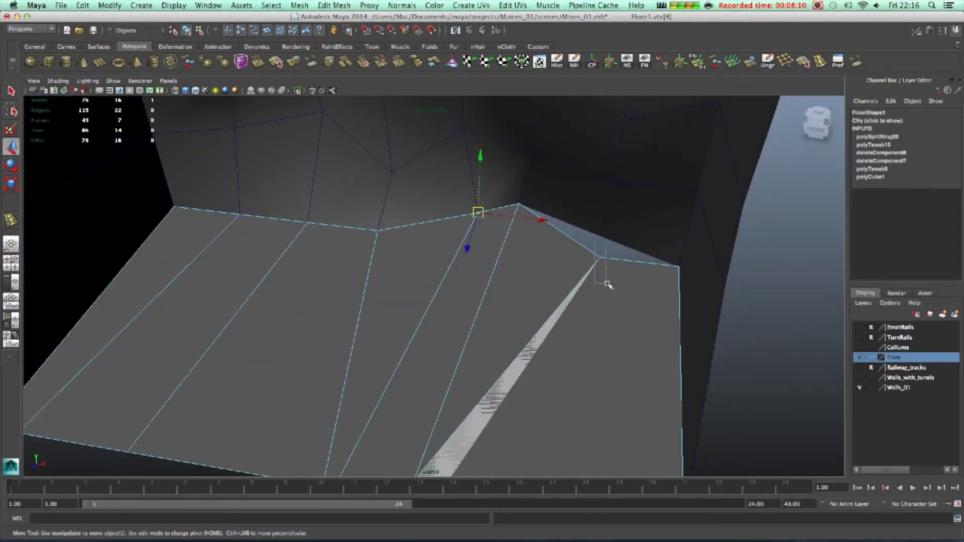
left_click_drag(601, 259, 608, 241)
Close the gap at the floor's back edge near the right wall, and slide that back-edge vertex toward the floor's centre
scroll(521, 395, "down", 3)
middle_click_drag(519, 395, 539, 357, "alt")
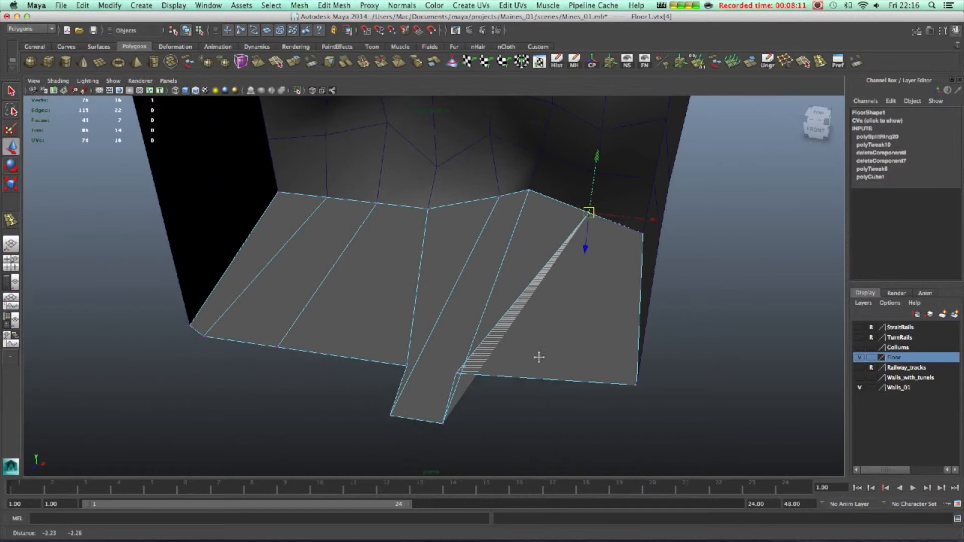
scroll(494, 384, "down", 1)
scroll(484, 391, "up", 2)
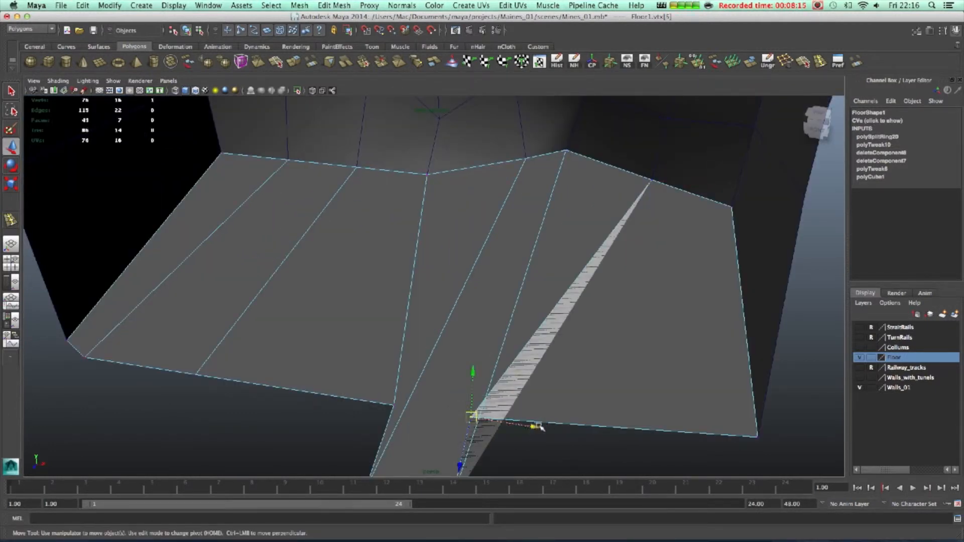
left_click_drag(654, 181, 530, 143)
left_click_drag(598, 211, 663, 228)
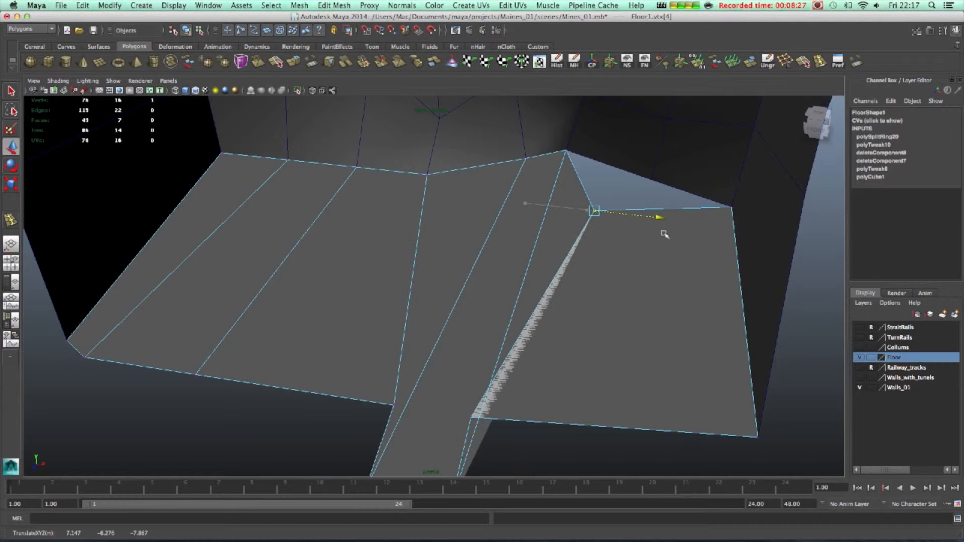
Shift the next two floor back-edge vertices toward the room's centre and rejoin the one nearest the right wall to the back wall
left_click_drag(559, 145, 581, 172)
left_click_drag(628, 152, 527, 154)
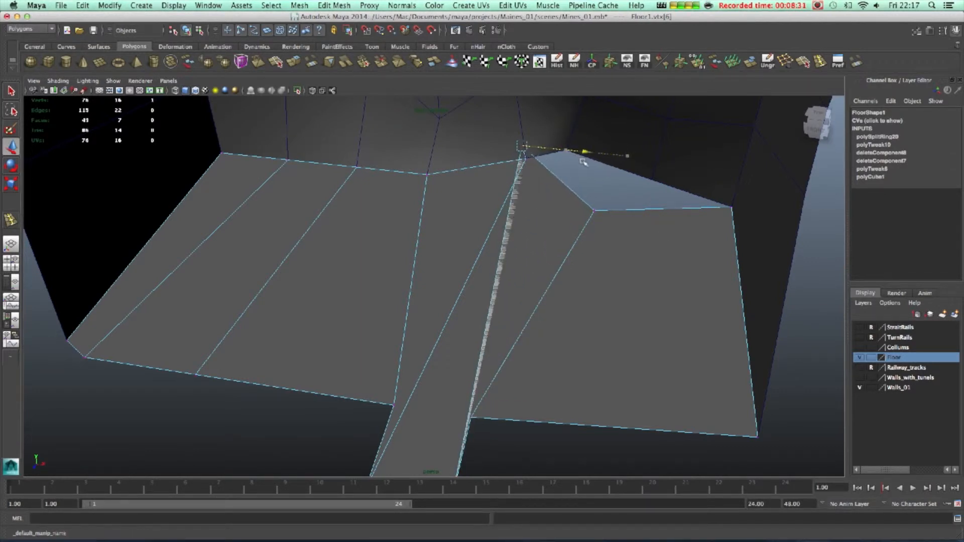
left_click(512, 179)
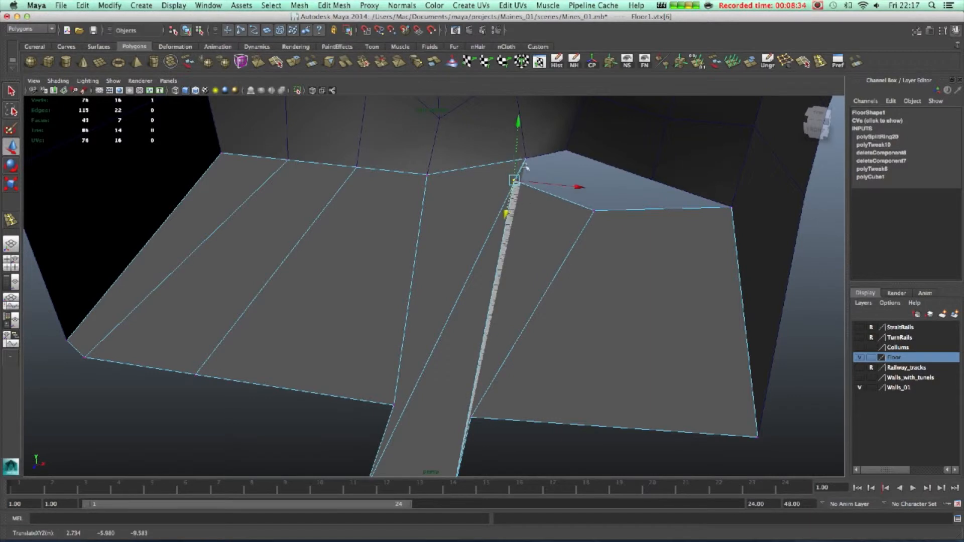
left_click_drag(524, 160, 483, 182)
left_click_drag(548, 251, 657, 143, "alt")
left_click_drag(526, 200, 612, 155, "alt")
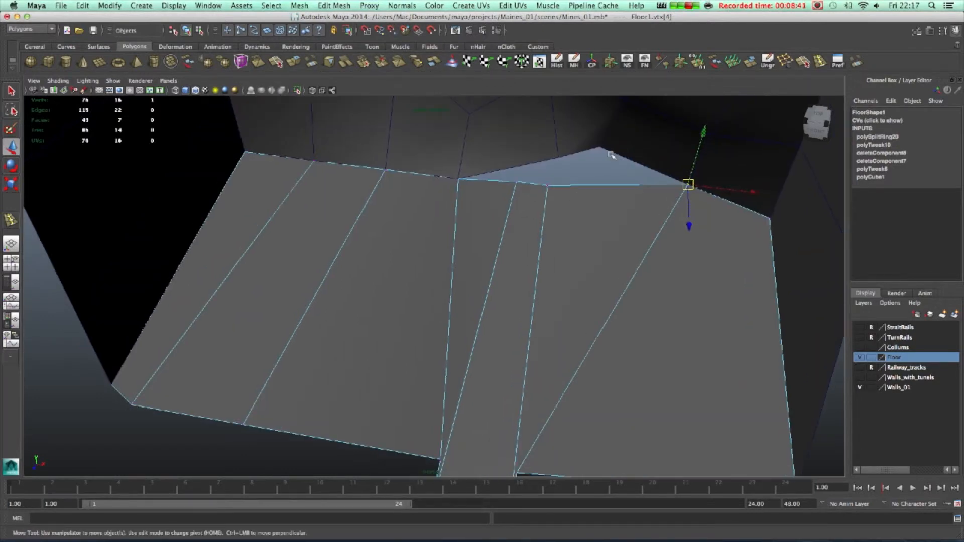
Move the floor's back-edge vertex behind the protruding strip onto the back wall's bottom edge
left_click(556, 180)
right_click_drag(565, 143, 522, 153)
left_click(559, 158)
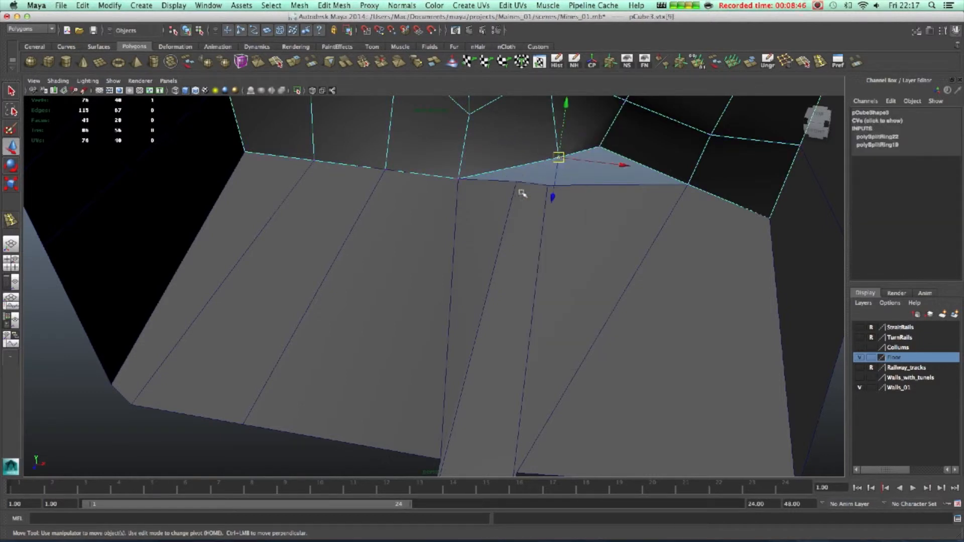
left_click(505, 186)
right_click_drag(499, 192, 457, 201)
left_click(516, 181)
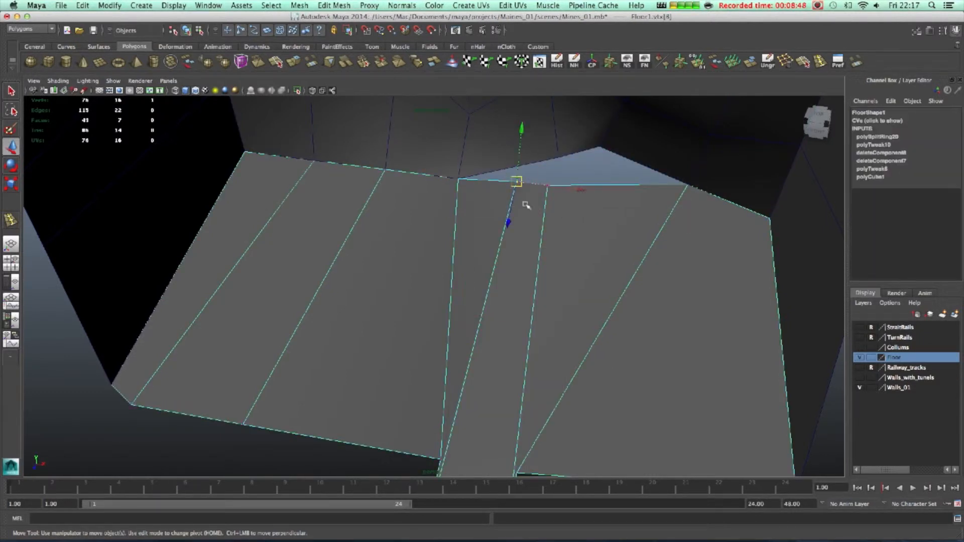
left_click_drag(509, 221, 511, 207)
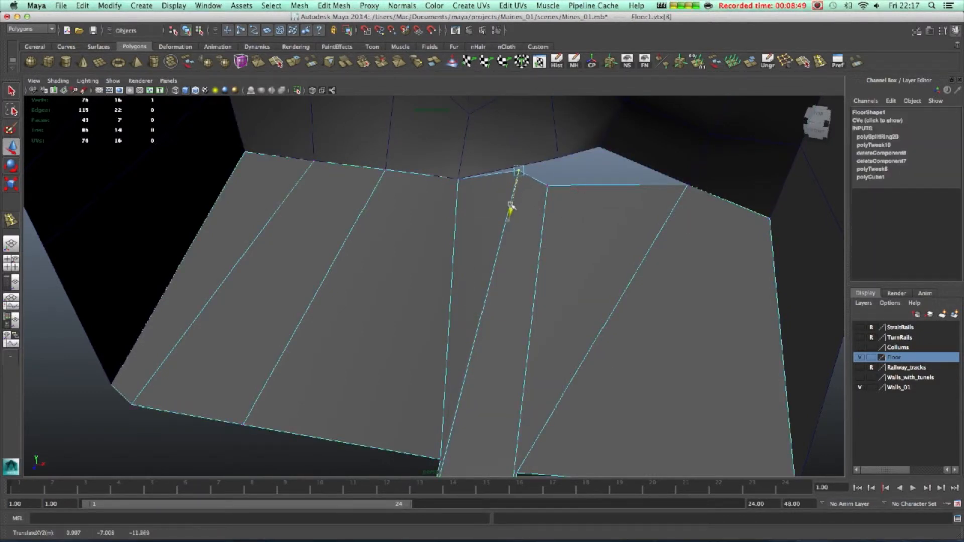
Move two bottom vertices of the back wall onto the matching floor vertices to close the remaining gap
left_click(559, 145)
right_click_drag(559, 144, 517, 151)
left_click(559, 157)
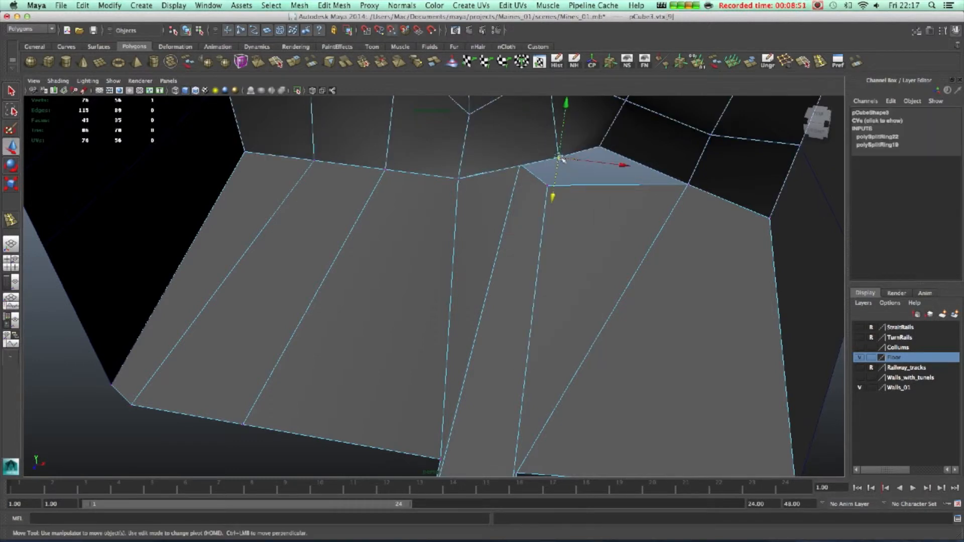
left_click(519, 165)
left_click_drag(519, 163, 570, 176)
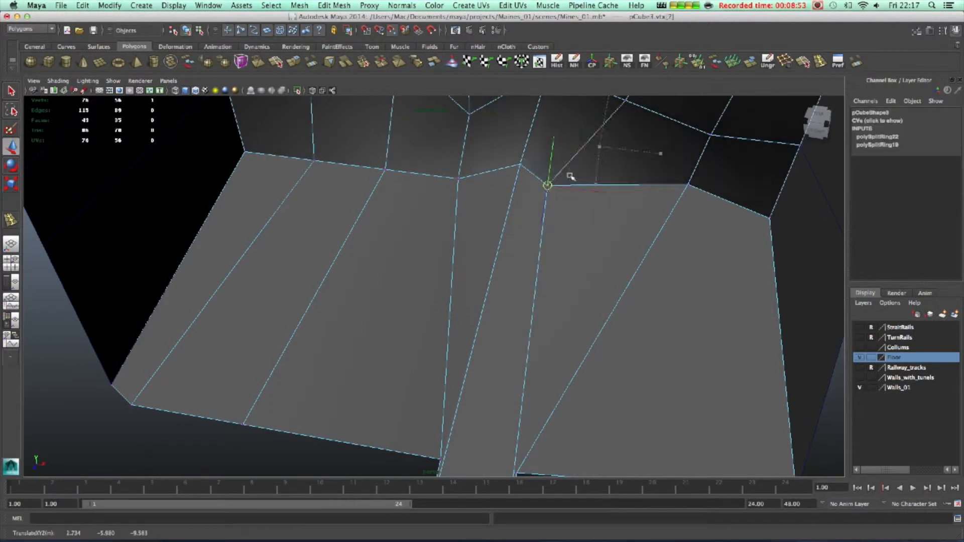
left_click_drag(616, 197, 420, 215, "alt")
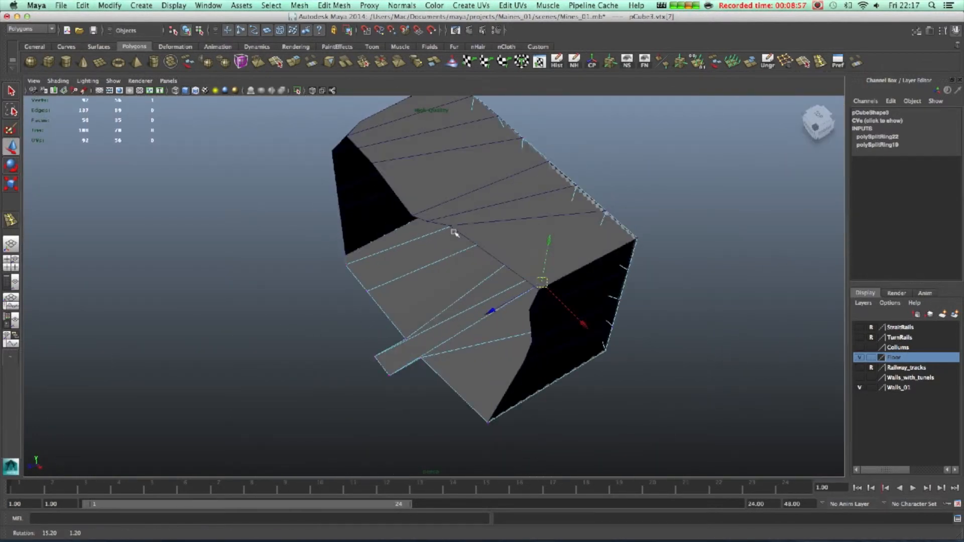
Insert three evenly spaced edge loops across each of the ceiling, right wall, floor and left wall
double_click(11, 220)
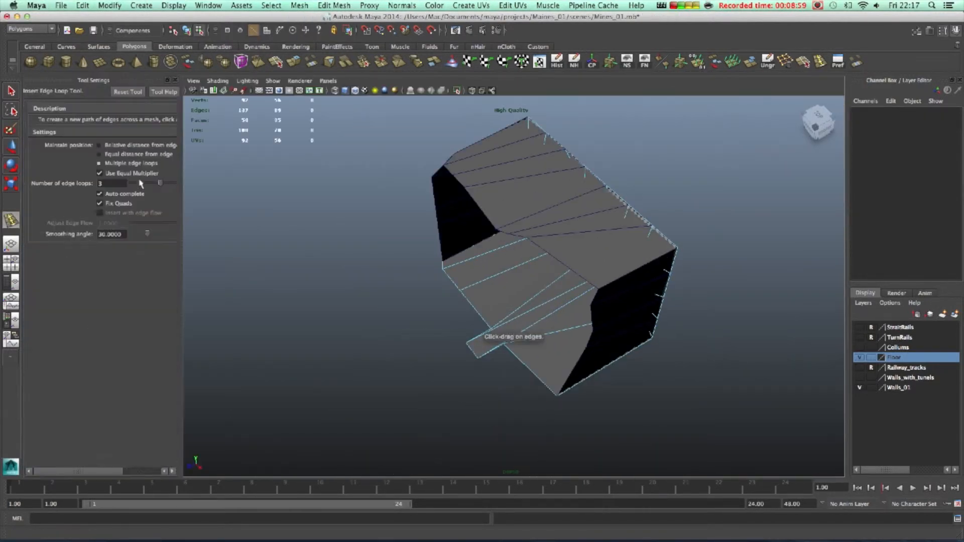
left_click(175, 80)
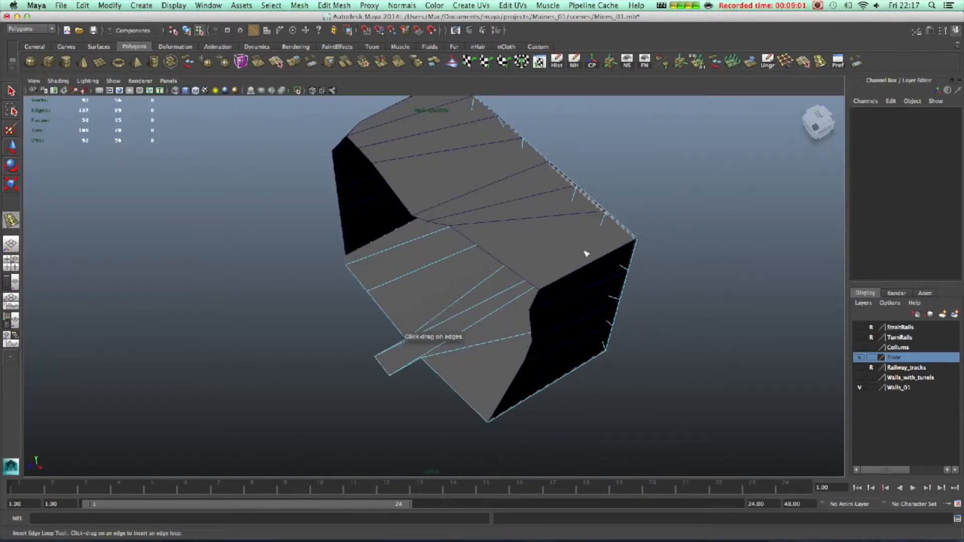
left_click(526, 220)
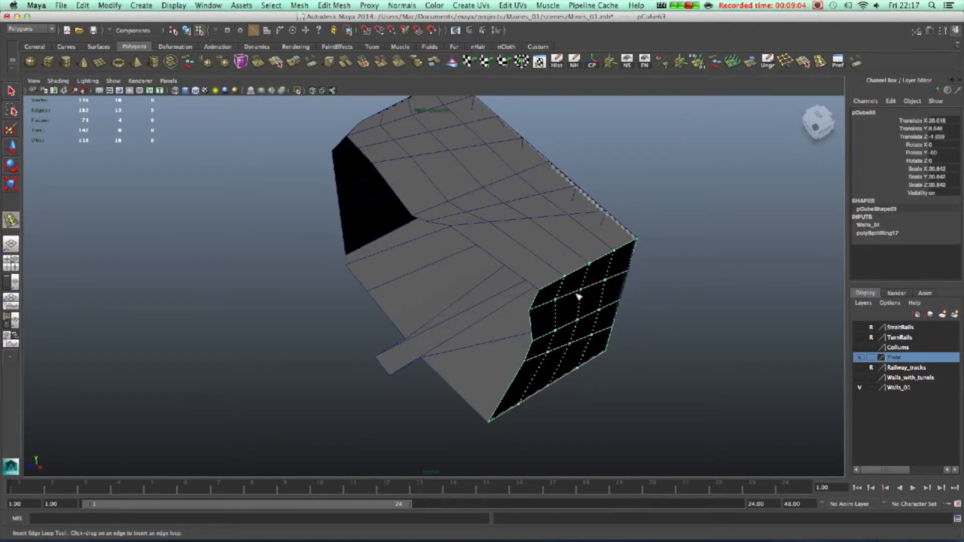
left_click(502, 300)
left_click(493, 298)
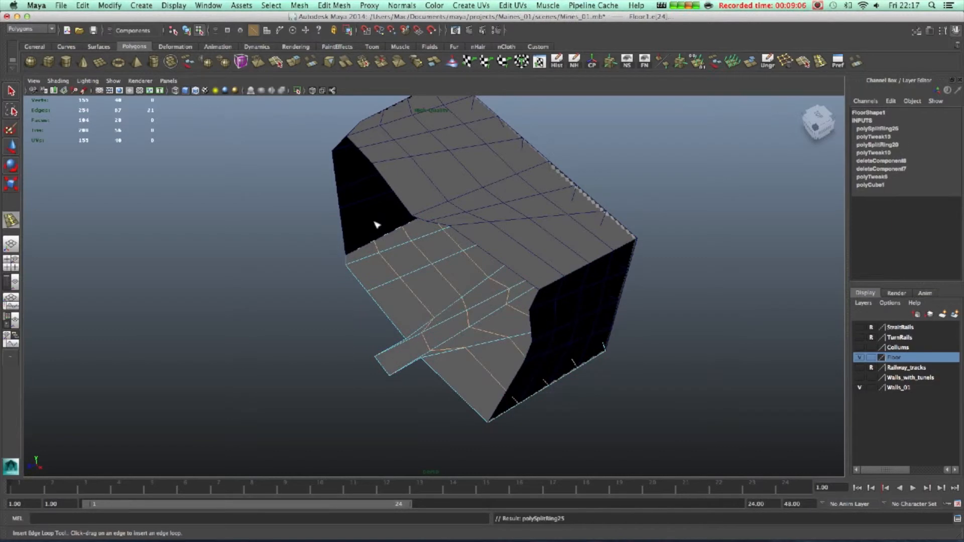
left_click(369, 207)
left_click(368, 203)
left_click_drag(414, 201, 436, 204, "alt")
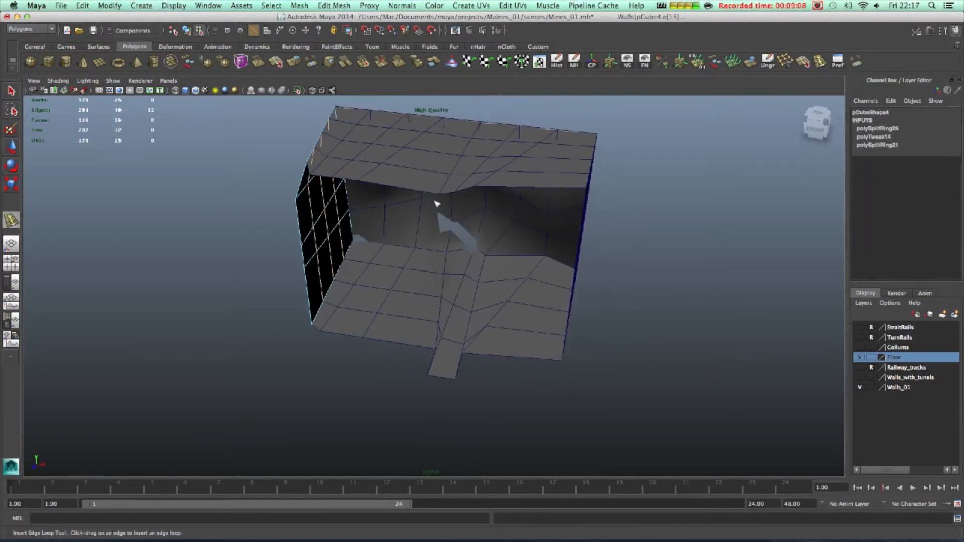
Shift an interior floor vertex between the protruding strip and the right wall closer to the right wall
scroll(414, 241, "up", 3)
left_click_drag(409, 249, 544, 291, "alt")
key("w")
right_click_drag(548, 292, 523, 291)
left_click_drag(544, 295, 656, 273, "alt")
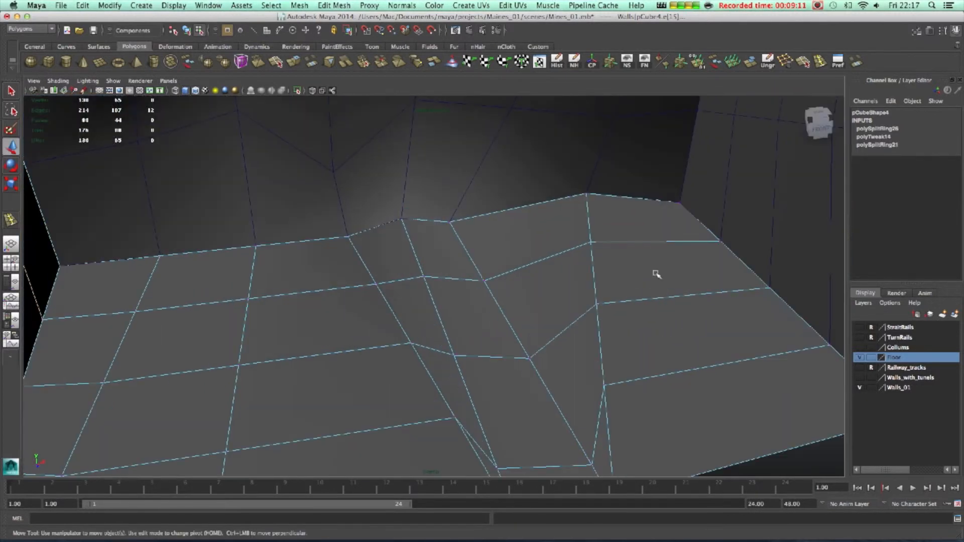
left_click(599, 252)
left_click_drag(598, 252, 536, 312, "alt")
left_click_drag(533, 372, 583, 344)
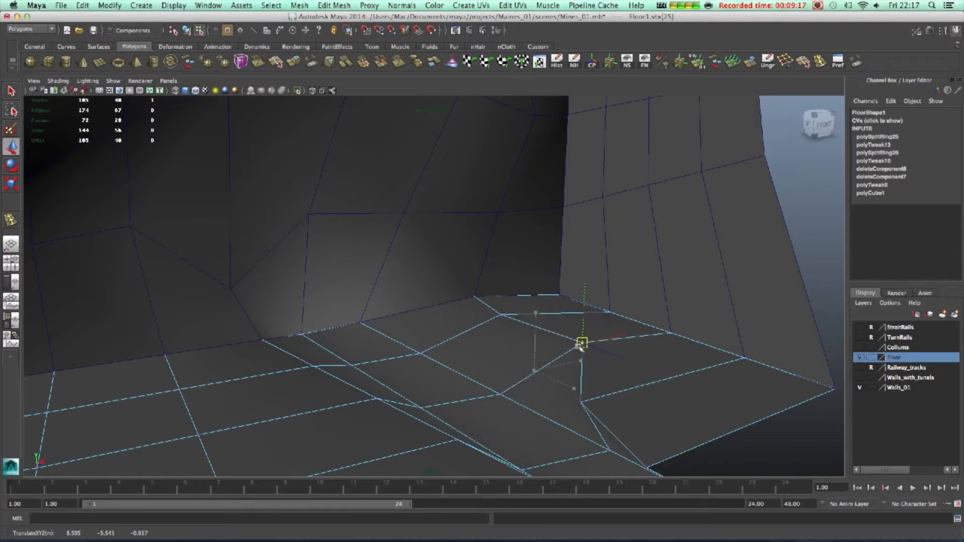
Shift the next interior floor vertex nearer the front toward the right wall, and nudge its neighbour beside the central path
left_click(581, 402)
left_click_drag(581, 401, 651, 392)
left_click_drag(627, 435, 552, 357, "alt")
left_click_drag(488, 395, 516, 390)
left_click_drag(590, 316, 556, 312, "alt")
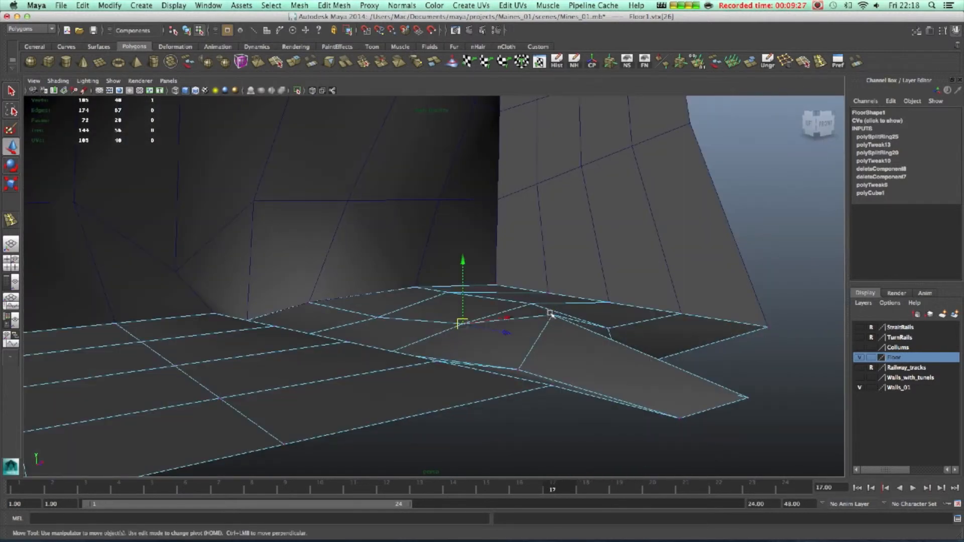
Reposition the interior floor vertices along the central path to make the ground uneven
left_click_drag(543, 249, 512, 370)
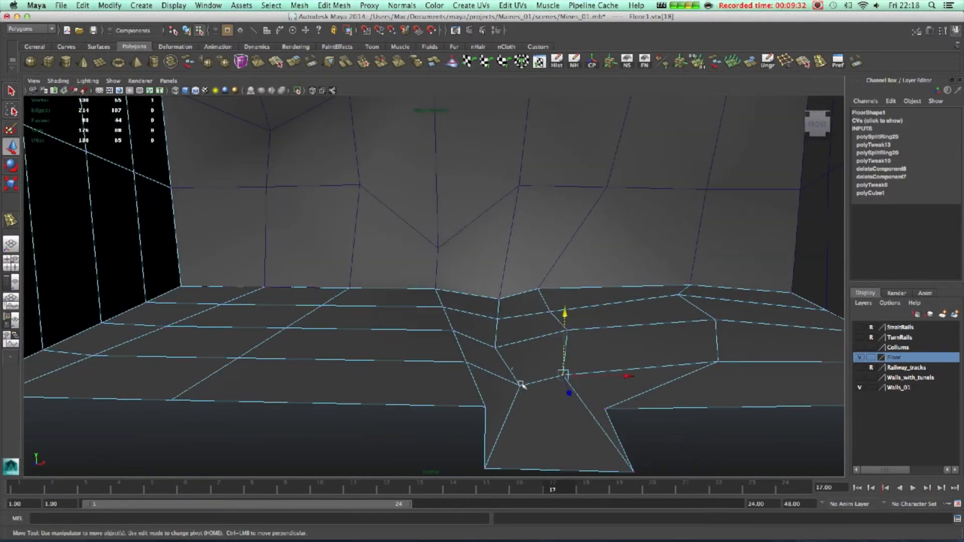
left_click_drag(521, 324, 569, 339)
left_click(567, 331)
left_click(452, 343)
left_click_drag(453, 344, 485, 363)
left_click_drag(477, 313, 585, 205)
left_click(565, 255)
Move the middle vertex pair on the left wall's bottom edge, wall and floor together, toward the back corner and into the room
left_click_drag(512, 270, 537, 261, "alt")
middle_click_drag(483, 297, 657, 330, "alt")
left_click_drag(311, 325, 277, 333, "alt")
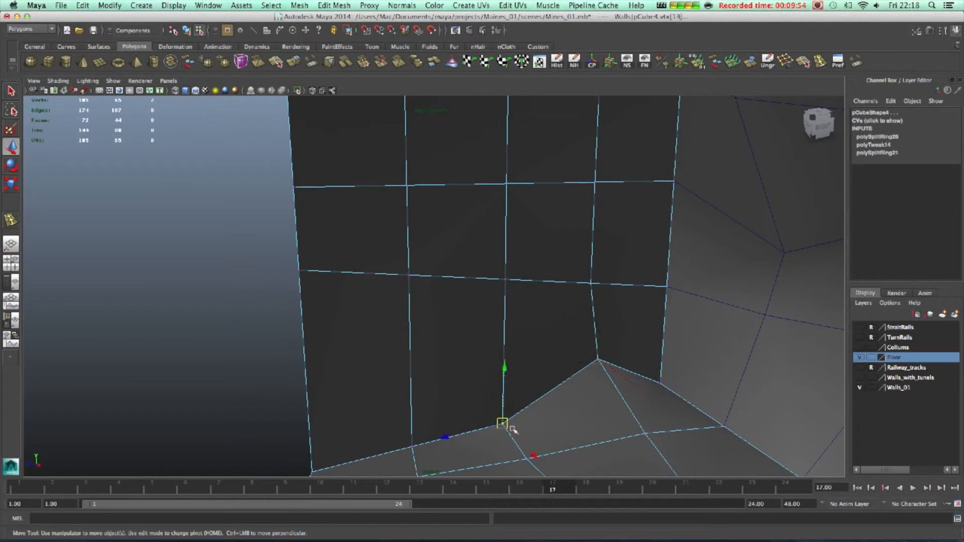
left_click_drag(503, 424, 540, 353)
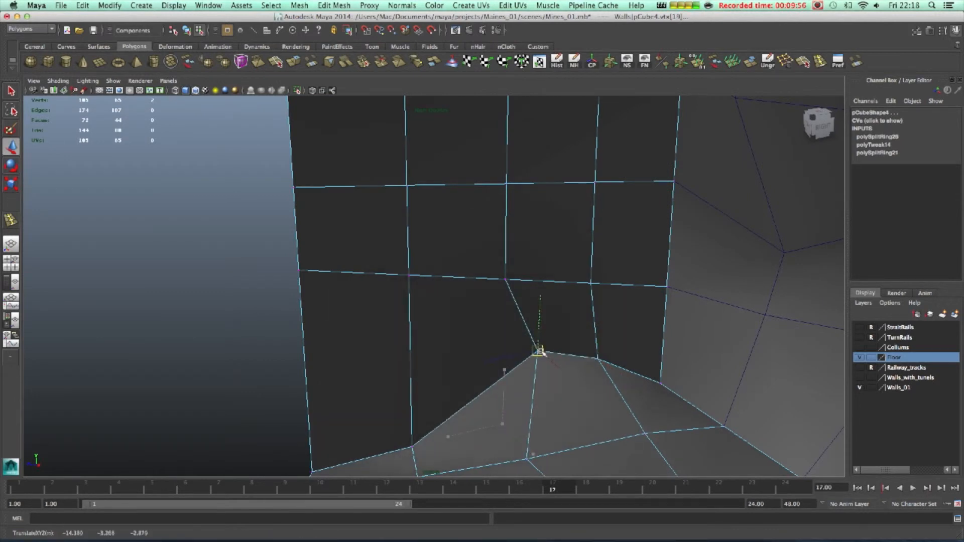
left_click_drag(555, 399, 574, 318, "alt")
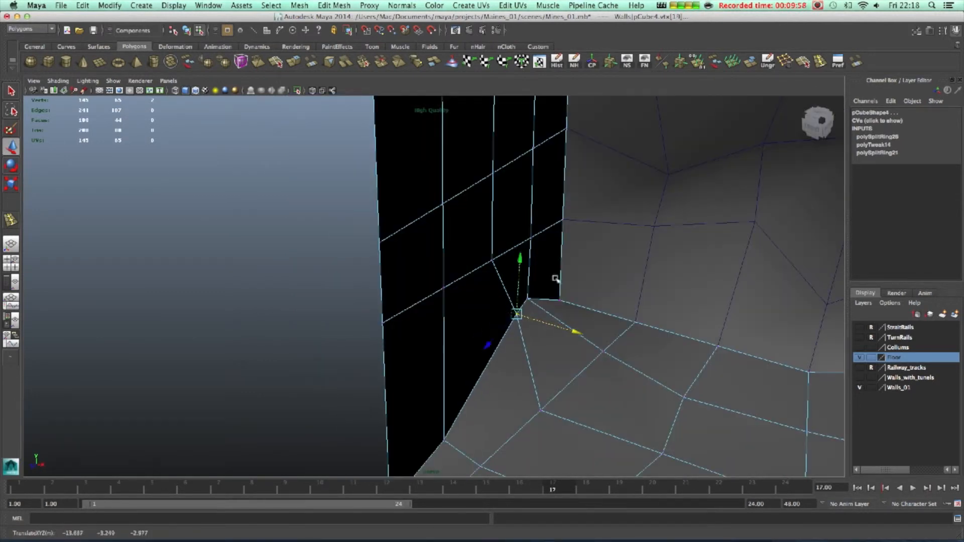
Displace the left wall's lower-row vertices near the back corner and pull its front bottom-edge vertex inward
left_click_drag(478, 246, 497, 290)
left_click_drag(523, 233, 559, 248)
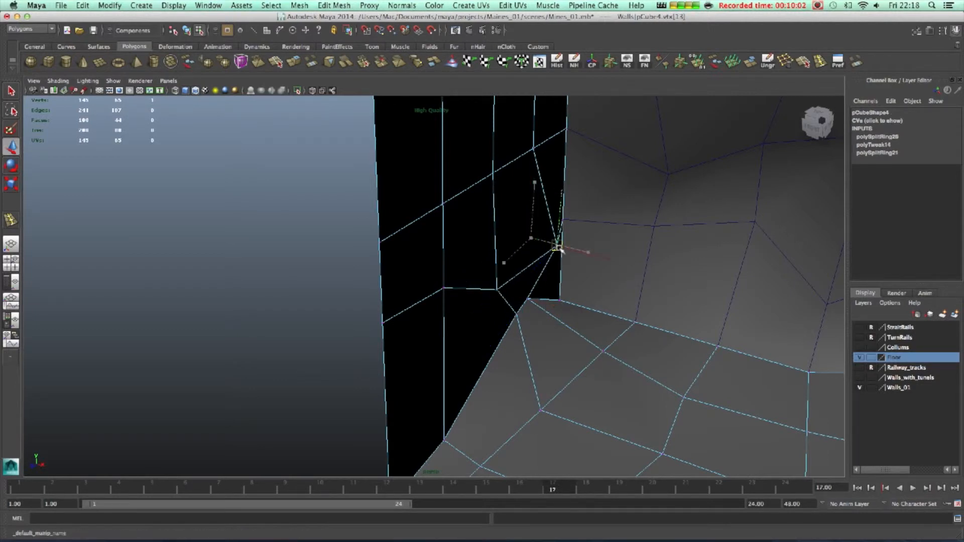
left_click_drag(622, 282, 484, 315, "alt")
left_click_drag(423, 394, 496, 376)
left_click_drag(511, 415, 535, 426, "alt")
Reposition two interior floor vertices beside the left wall to roughen the ground there
left_click(505, 370)
left_click_drag(504, 371, 539, 379)
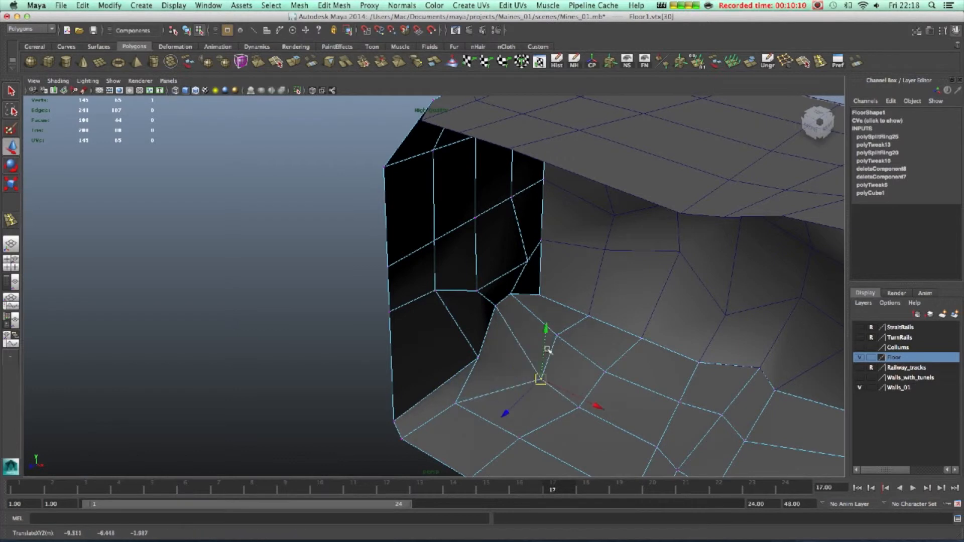
left_click_drag(546, 333, 547, 341)
left_click_drag(650, 342, 611, 383, "alt")
left_click_drag(544, 402, 572, 408)
key("ctrl+z")
left_click(556, 405)
left_click_drag(557, 405, 677, 383)
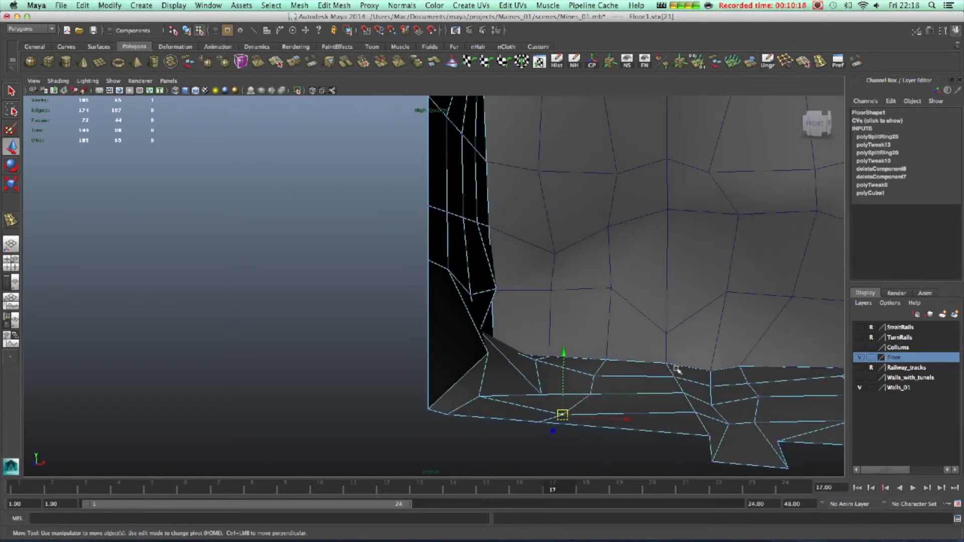
Select the walls, ceiling and floor together so that all their vertices can be edited at once
left_click(641, 294)
left_click(455, 299, "shift")
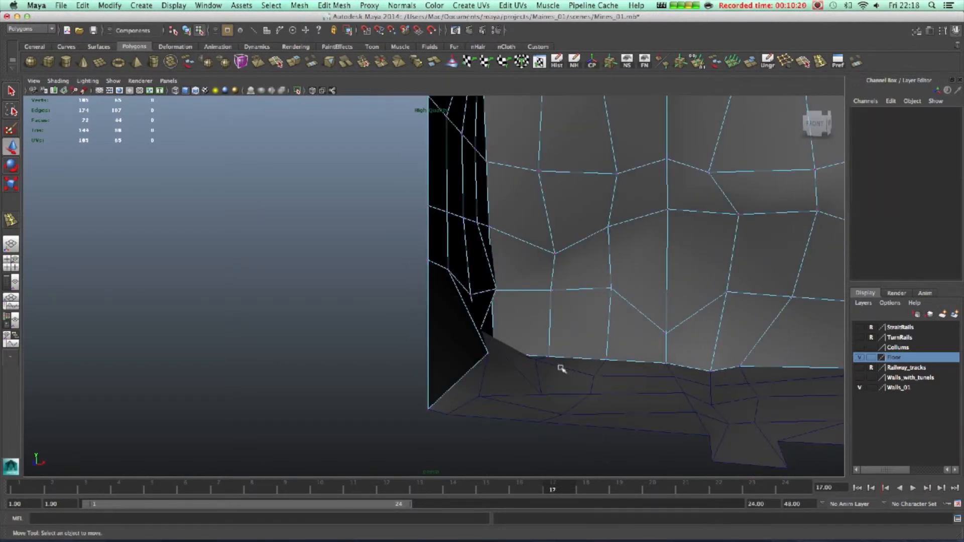
left_click(593, 378, "shift")
right_click_drag(704, 345, 668, 315, "alt")
middle_click_drag(668, 315, 430, 349, "alt")
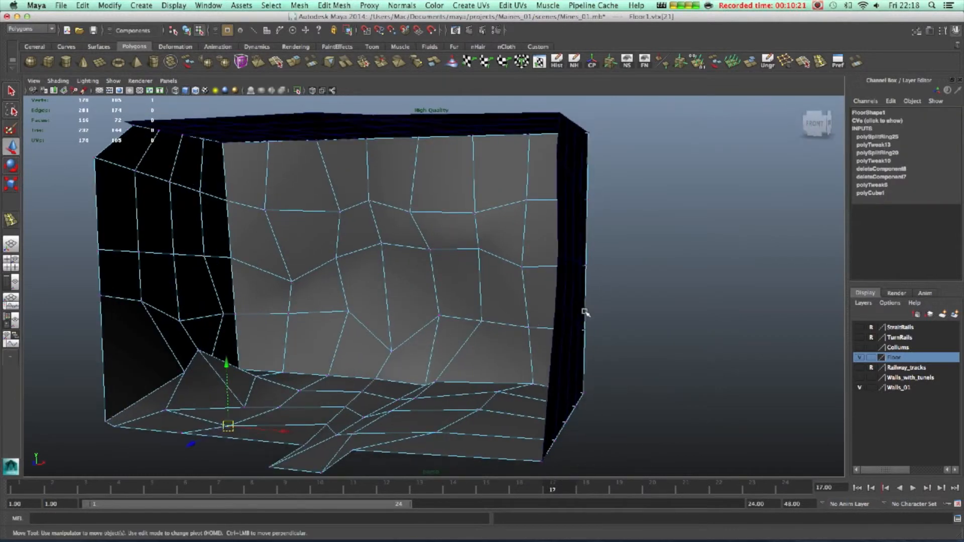
left_click_drag(418, 368, 398, 206, "alt")
left_click(396, 124, "shift")
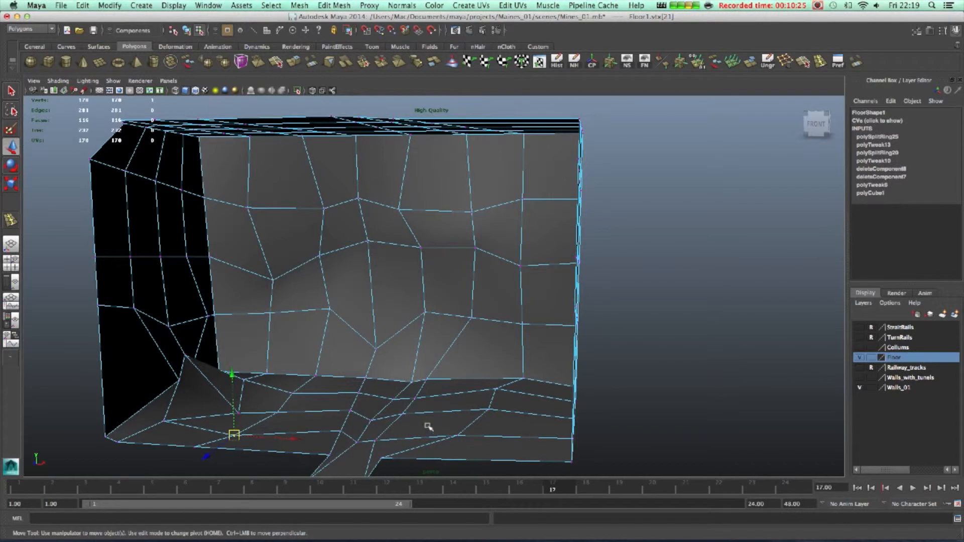
Move the coinciding floor, back wall and right wall vertices at the bottom back-right corner into the room
left_click_drag(354, 383, 415, 321, "alt")
left_click(399, 374)
left_click_drag(425, 371, 617, 354, "alt")
left_click(593, 350)
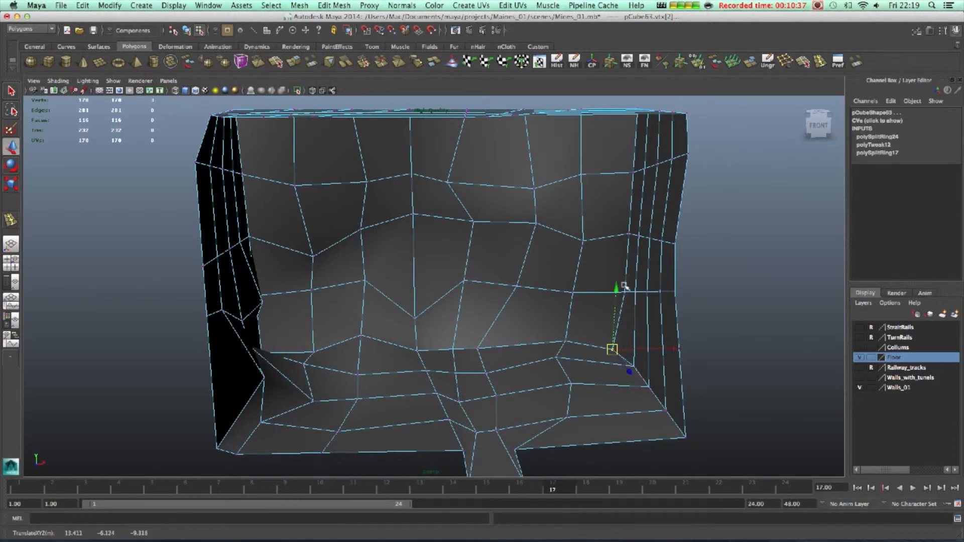
Pull the shared lower-row vertices where the back wall meets the right wall into the room
left_click_drag(624, 286, 648, 297, "alt")
scroll(642, 289, "up", 5)
middle_click_drag(637, 282, 531, 317, "alt")
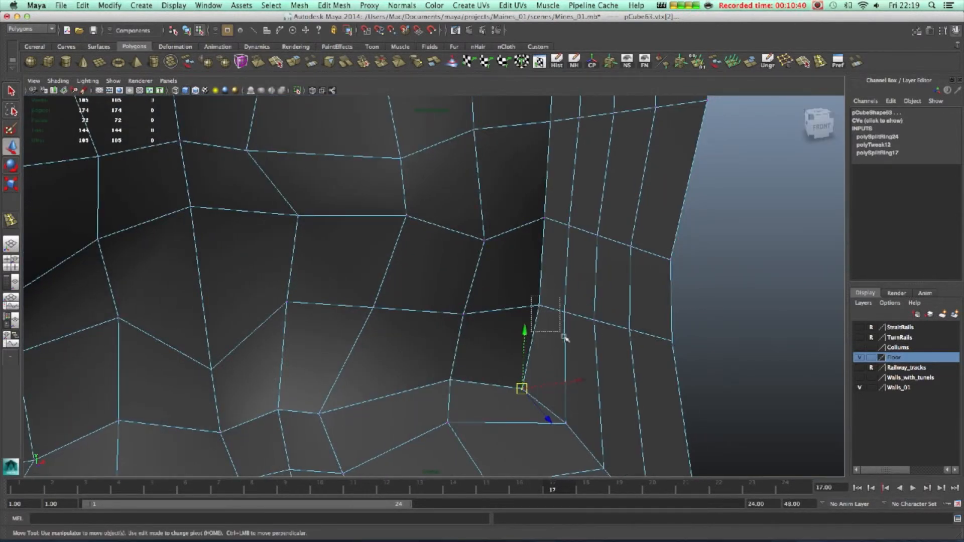
left_click_drag(539, 307, 560, 320)
left_click_drag(523, 349, 531, 358)
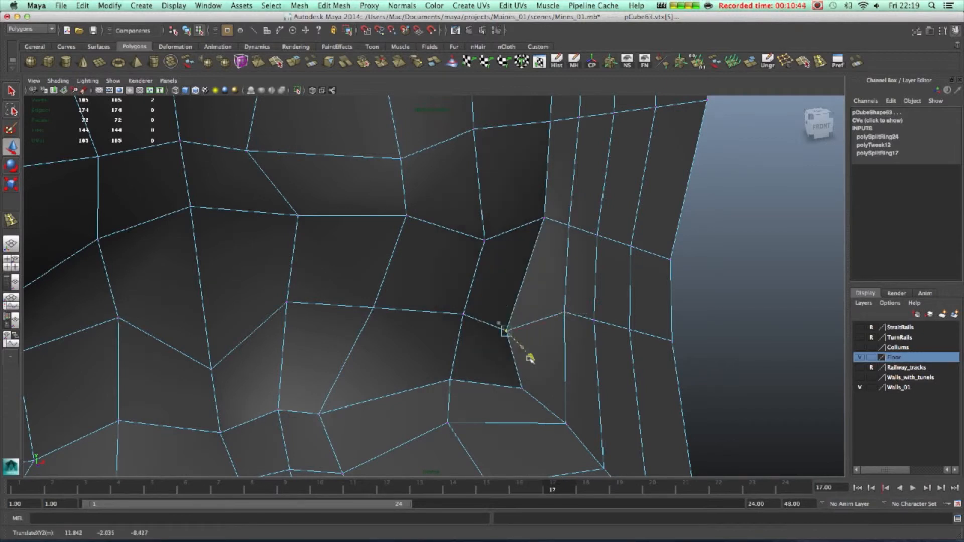
Reposition the right wall's top back corner vertex and shift the shared upper-row vertices where the back wall meets the left wall
mouse_move(611, 209)
left_mouse_down()
mouse_move(568, 213)
mouse_move(542, 247)
mouse_move(602, 263)
mouse_move(571, 273)
mouse_move(512, 338)
mouse_move(507, 287)
mouse_move(460, 223)
mouse_move(469, 248)
mouse_move(523, 284)
mouse_move(612, 214)
left_mouse_up()
left_click_drag(627, 178, 596, 182)
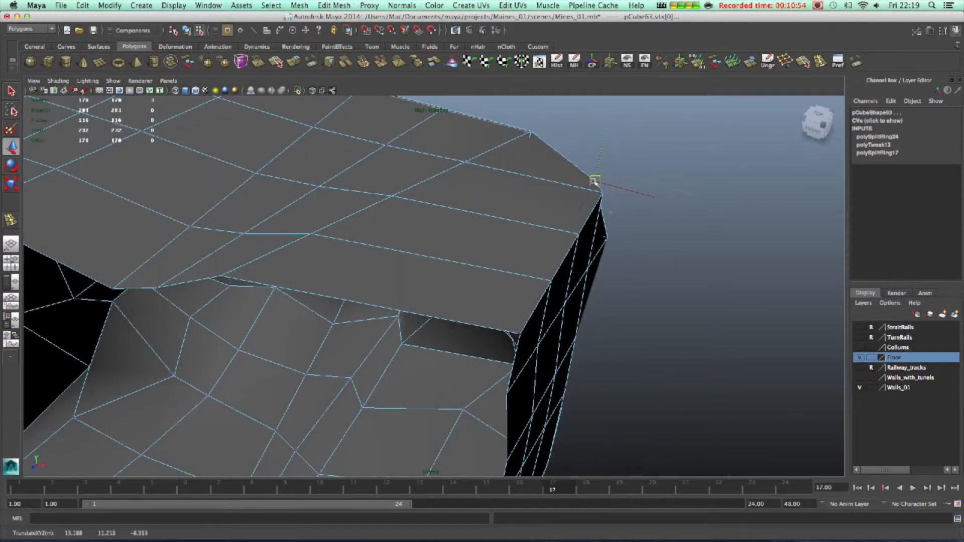
scroll(491, 326, "down", 2)
middle_click_drag(491, 326, 644, 400, "alt")
left_click_drag(341, 162, 388, 335)
left_click_drag(372, 317, 381, 352)
left_click_drag(408, 380, 530, 396, "alt")
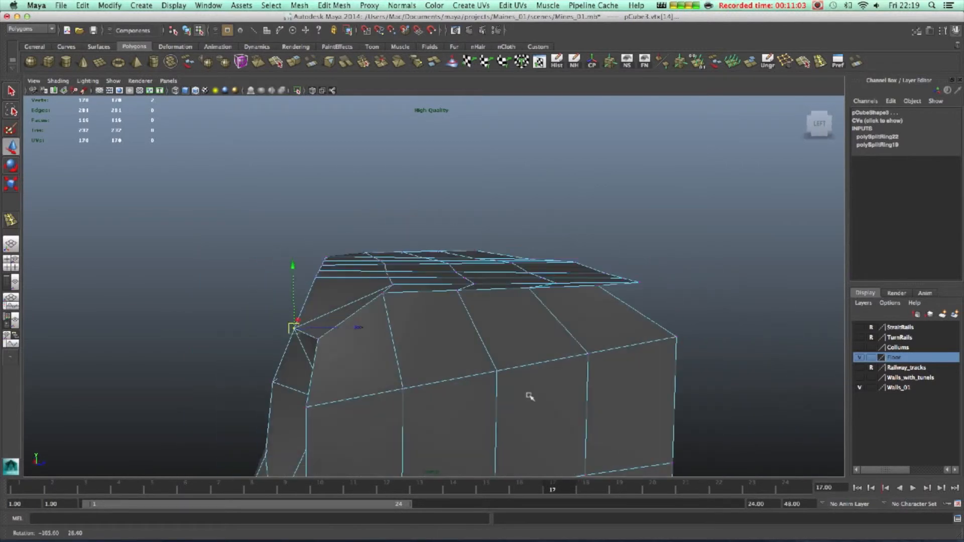
Pull several shared ceiling and back wall vertices along their common top edge into uneven positions
left_click_drag(324, 332, 363, 328)
left_click_drag(451, 376, 402, 360, "alt")
left_click(319, 303)
left_click_drag(319, 305, 346, 327)
left_click(276, 282)
left_click_drag(276, 282, 294, 302)
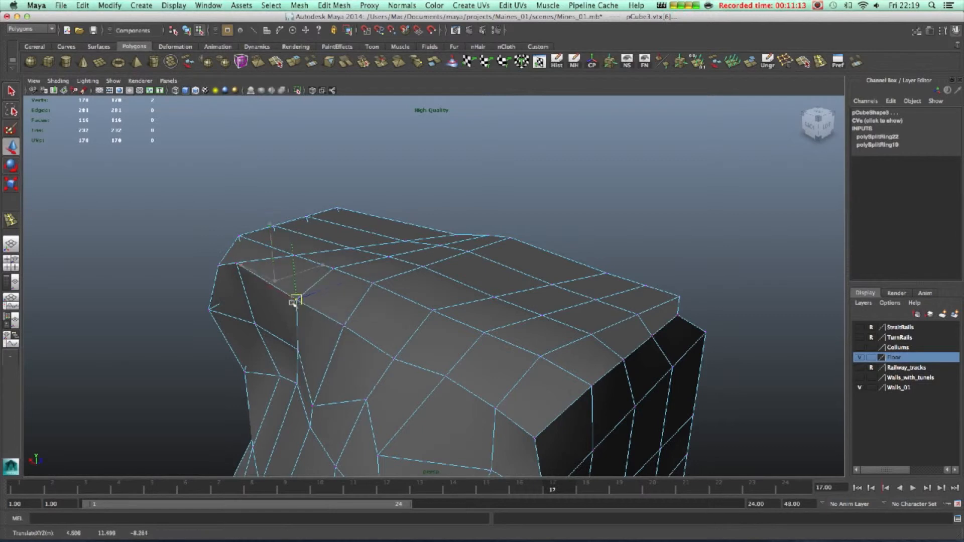
Reposition the shared ceiling and back wall vertices near the right wall, plus the right wall's top-edge vertex near the back corner
middle_click_drag(292, 325, 430, 315, "alt")
left_click_drag(430, 314, 663, 306, "alt")
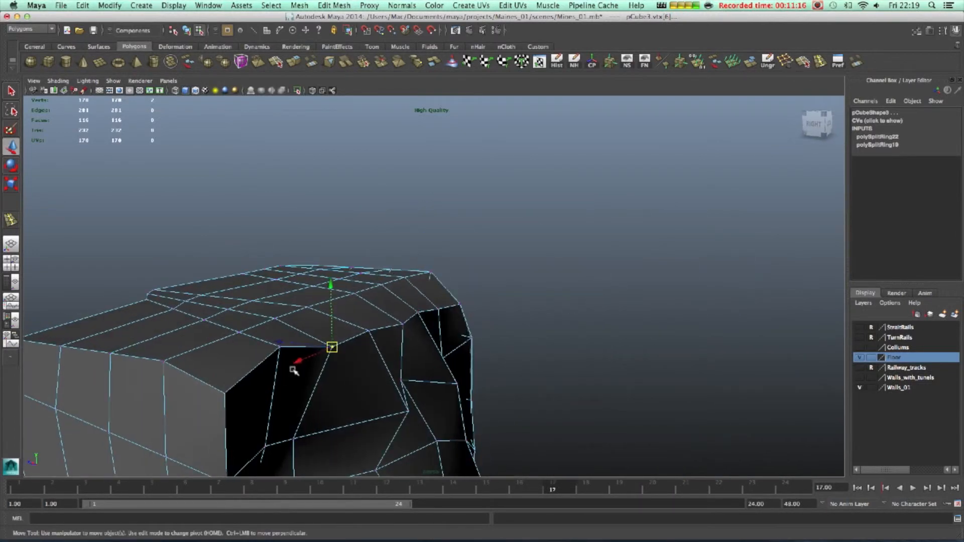
key("ctrl+z")
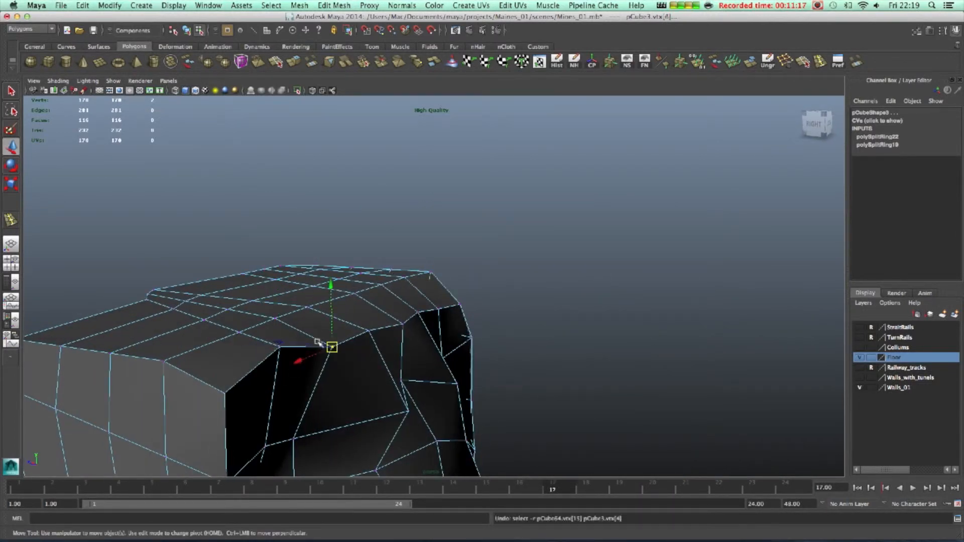
left_click_drag(301, 345, 334, 243)
left_click_drag(179, 264, 210, 287)
left_click_drag(210, 288, 597, 380, "alt")
left_click_drag(701, 397, 605, 353)
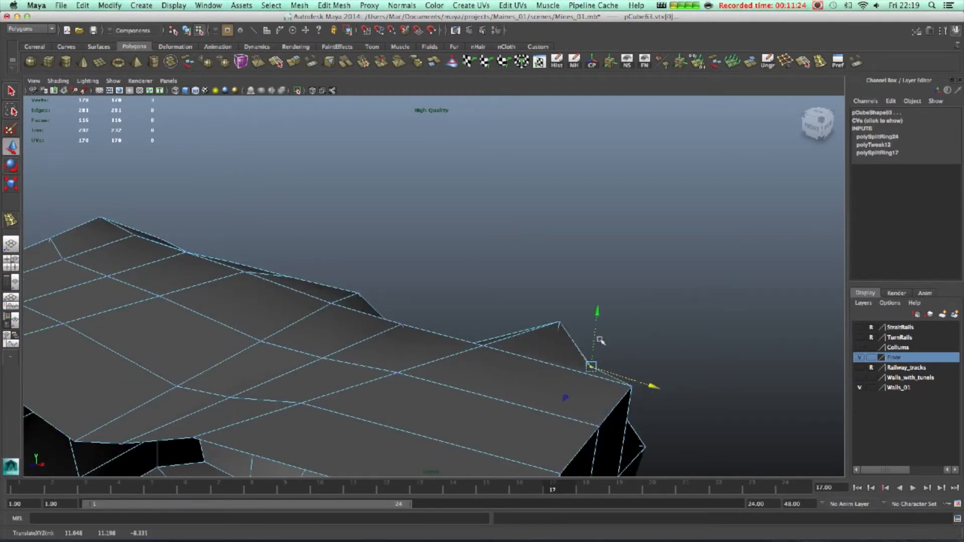
Shift the coinciding back wall and ceiling vertices beside the upper back-right corner to roughen the seam
left_click_drag(551, 311, 748, 293)
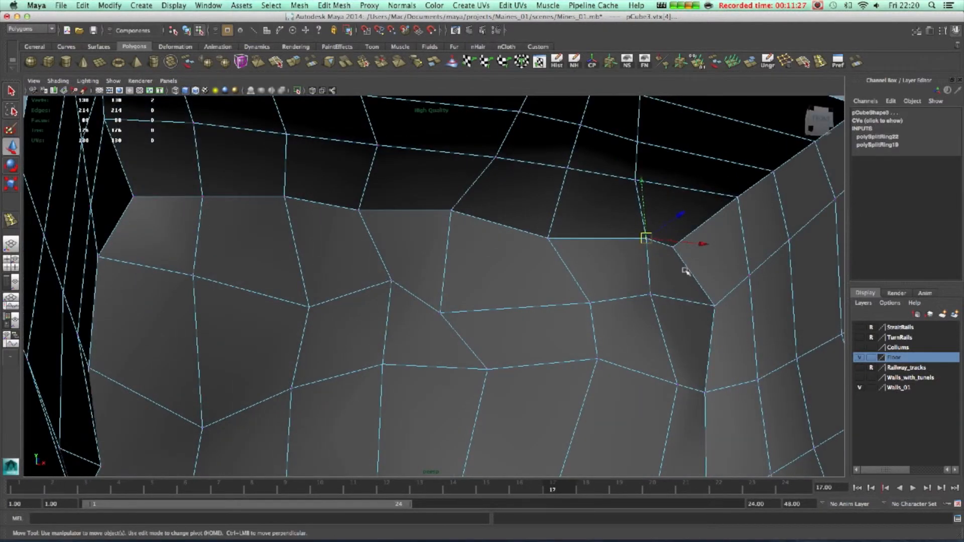
left_click_drag(668, 237, 726, 227)
left_click_drag(681, 185, 683, 196)
scroll(623, 307, "down", 4)
Move the ceiling's inner vertices up, down and sideways to break its surface into uneven rock
left_click_drag(609, 310, 339, 323, "alt")
left_click(440, 312)
left_click_drag(344, 269, 340, 288)
left_click_drag(327, 364, 469, 273, "alt")
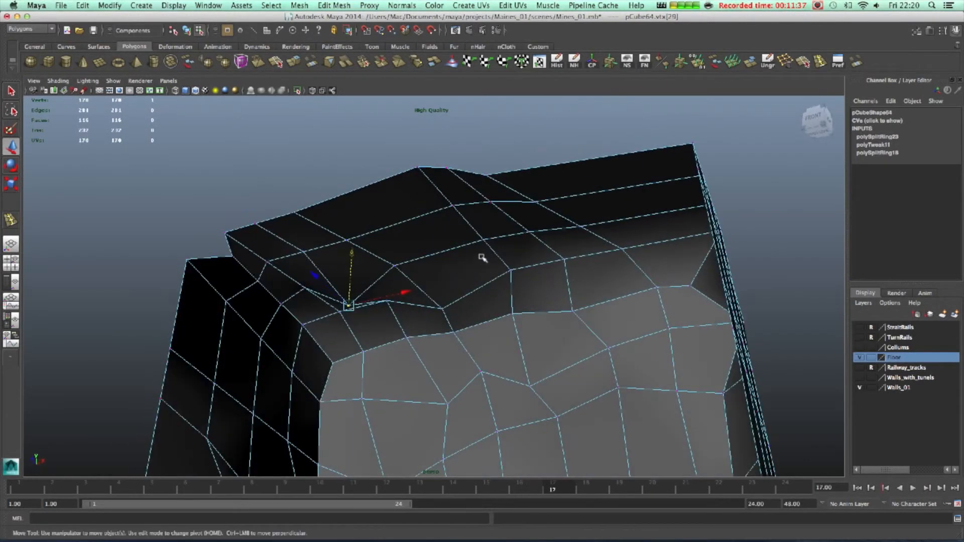
left_click_drag(480, 187, 480, 177)
left_click(530, 232)
left_click_drag(529, 231, 586, 263)
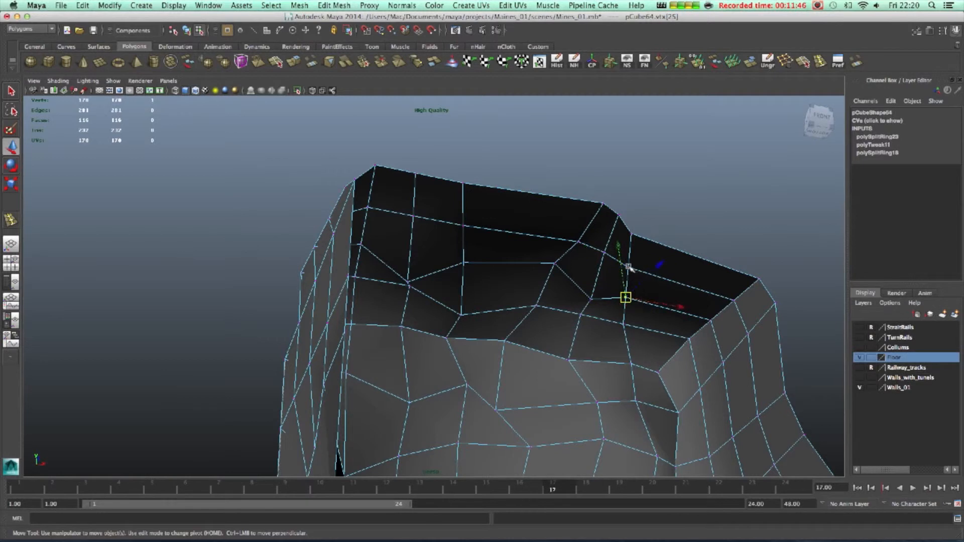
left_click_drag(619, 247, 396, 310, "alt")
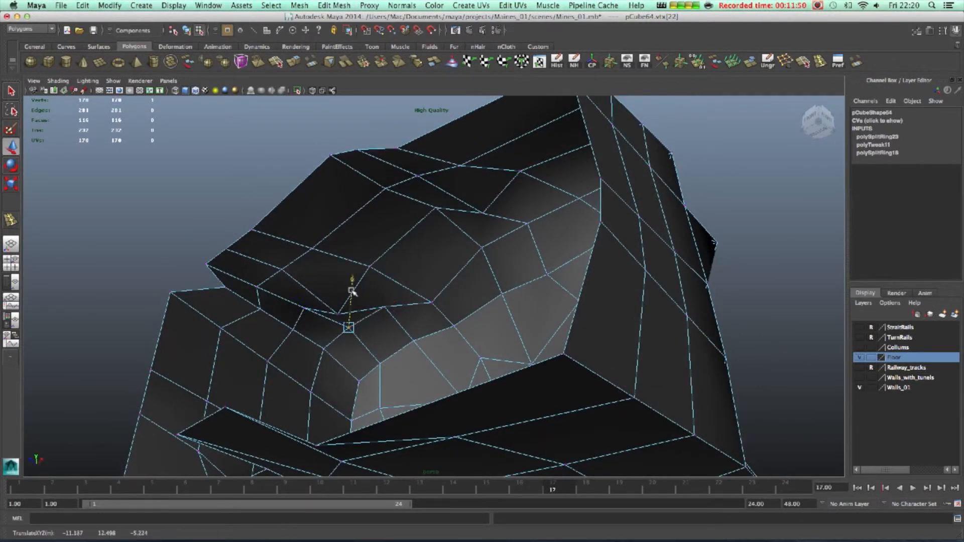
Offset the left wall's upper inner vertices so its flat rows become irregular
left_click_drag(338, 370, 280, 372, "alt")
left_click(318, 387)
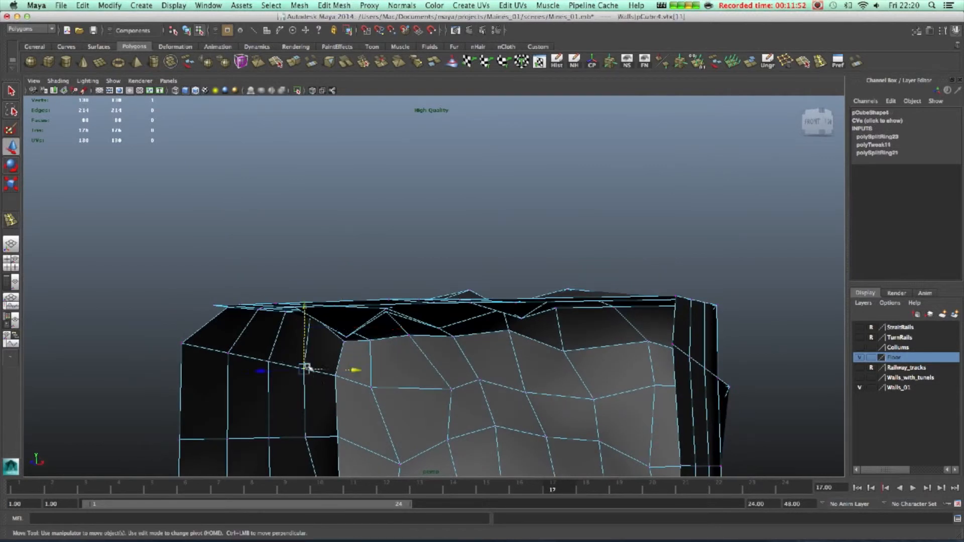
left_click_drag(322, 391, 321, 371, "alt")
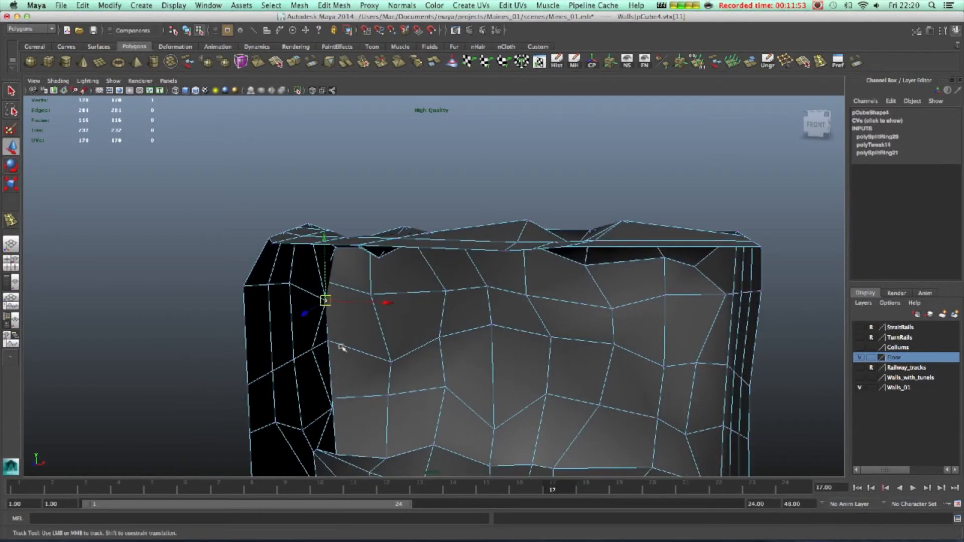
left_click_drag(354, 362, 340, 362)
left_click(268, 285)
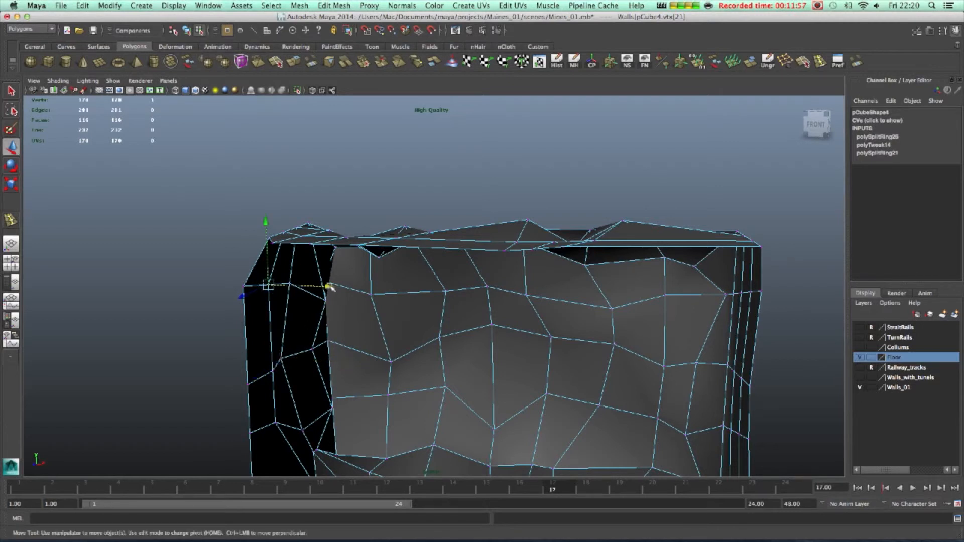
left_click_drag(377, 308, 311, 267, "alt")
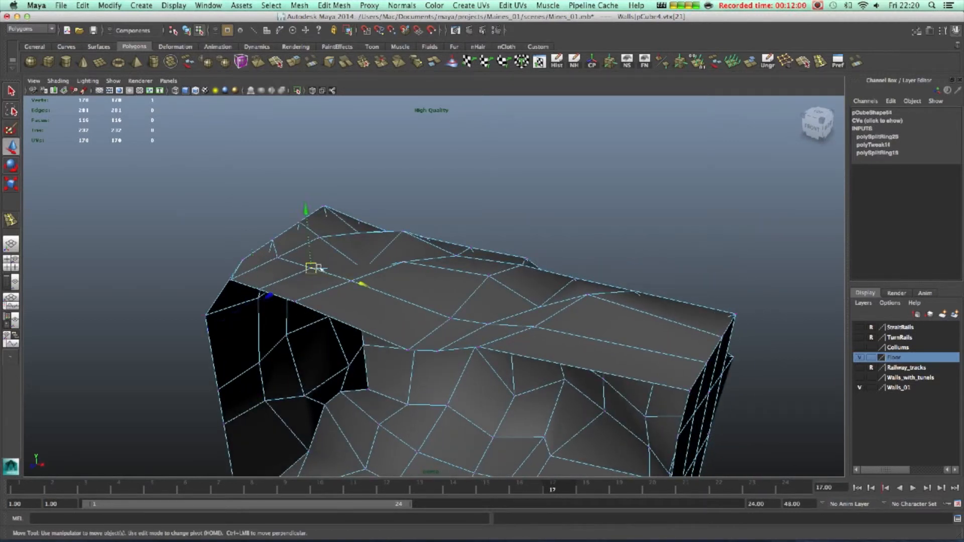
Lower a ceiling vertex near the left wall and adjust the left wall's top-row vertices
left_click(318, 268)
left_click_drag(307, 211, 306, 222)
left_click_drag(388, 290, 520, 219, "alt")
left_click_drag(456, 283, 306, 268, "alt")
left_click(323, 295)
left_click_drag(301, 349, 249, 286, "alt")
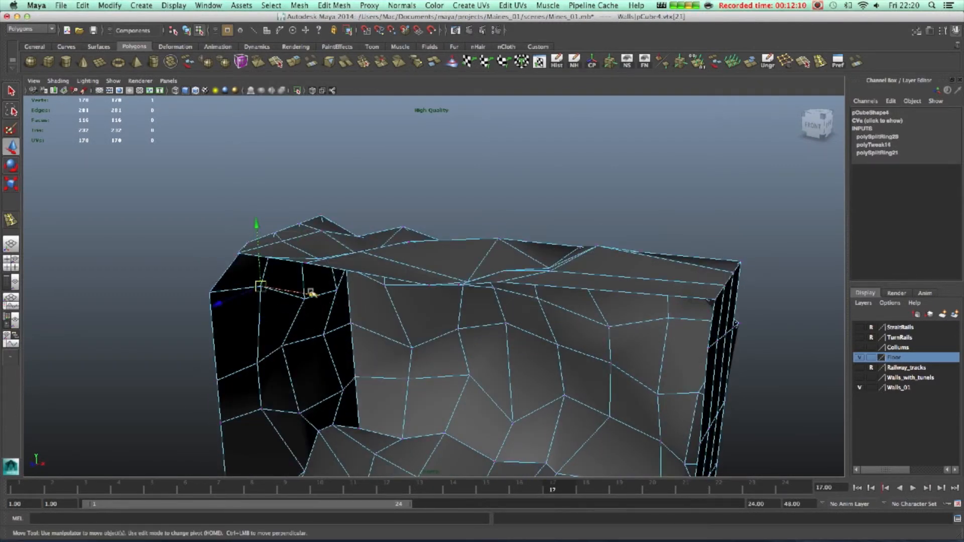
left_click_drag(319, 286, 354, 326, "alt")
Push and pull the right wall's inner vertices in different directions to form an uneven rock surface
left_click(359, 308)
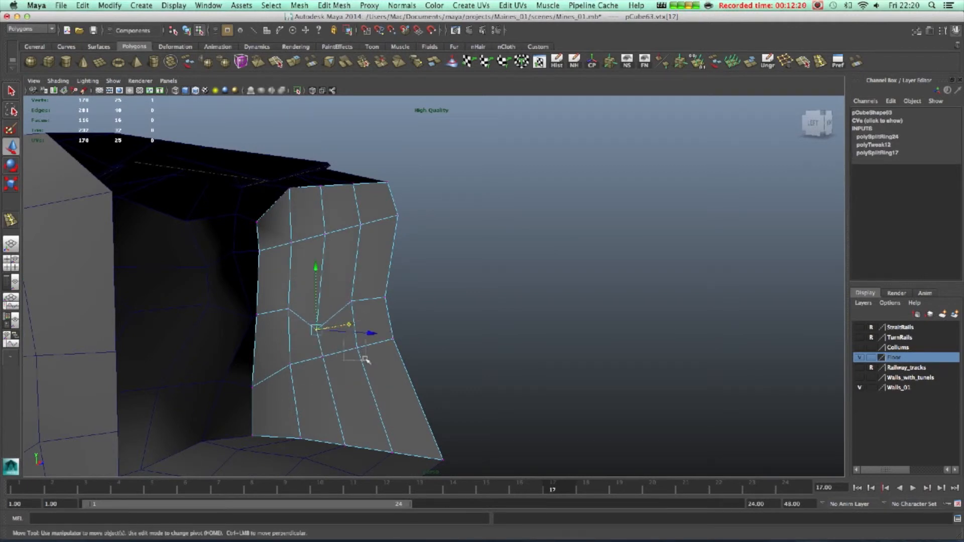
left_click_drag(385, 341, 347, 355)
left_click_drag(326, 387, 307, 275, "alt")
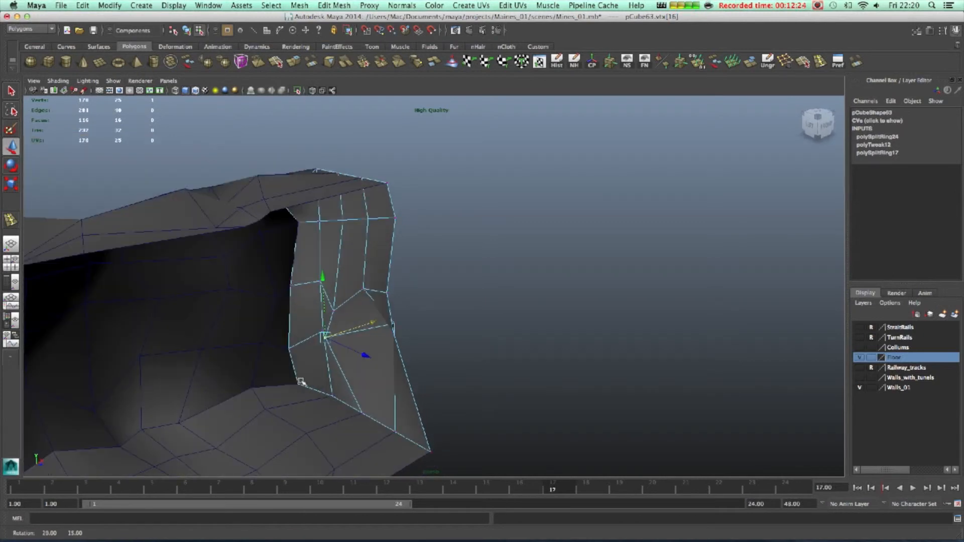
left_click(368, 269)
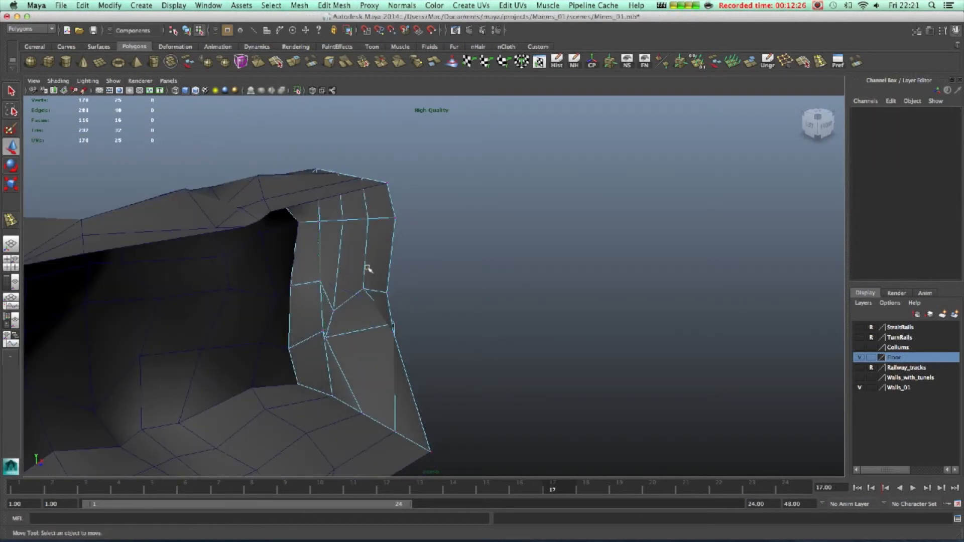
left_click_drag(311, 275, 569, 156)
scroll(239, 358, "up", 3)
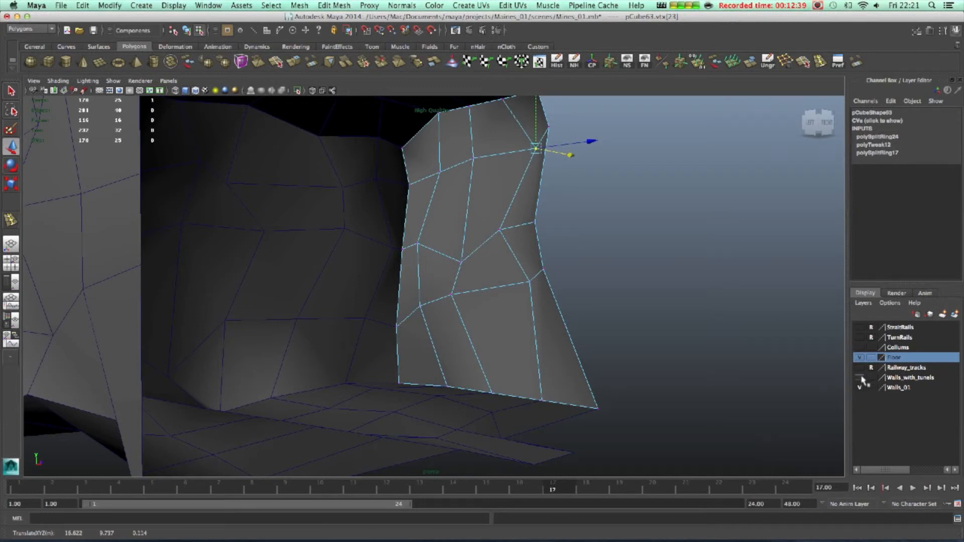
Show the StraitRails, TurnRails and Collums layers
left_click(860, 327)
left_click(860, 337)
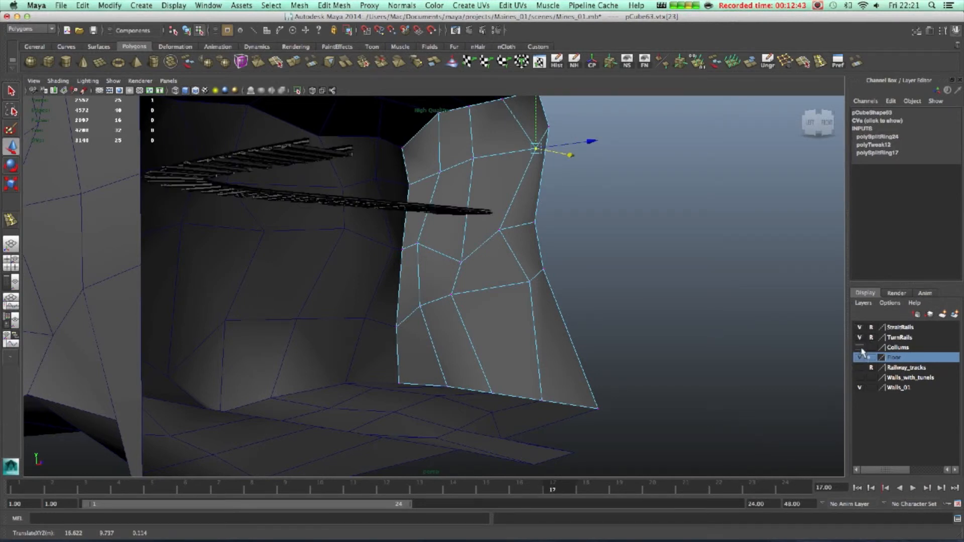
left_click(860, 347)
Arrange the right wall's vertices around the end of the rails so one face frames a roughly square tunnel opening
left_click_drag(497, 368, 434, 351, "alt")
middle_click_drag(435, 351, 433, 400, "alt")
left_click_drag(433, 399, 614, 352, "alt")
scroll(557, 304, "up", 6)
middle_click_drag(528, 314, 451, 392, "alt")
left_click_drag(461, 361, 512, 250, "alt")
left_click_drag(331, 303, 386, 242)
left_click_drag(470, 305, 426, 298, "alt")
middle_click_drag(467, 308, 495, 336, "alt")
left_click_drag(422, 171, 481, 167)
left_click(322, 194)
left_click_drag(323, 193, 369, 167)
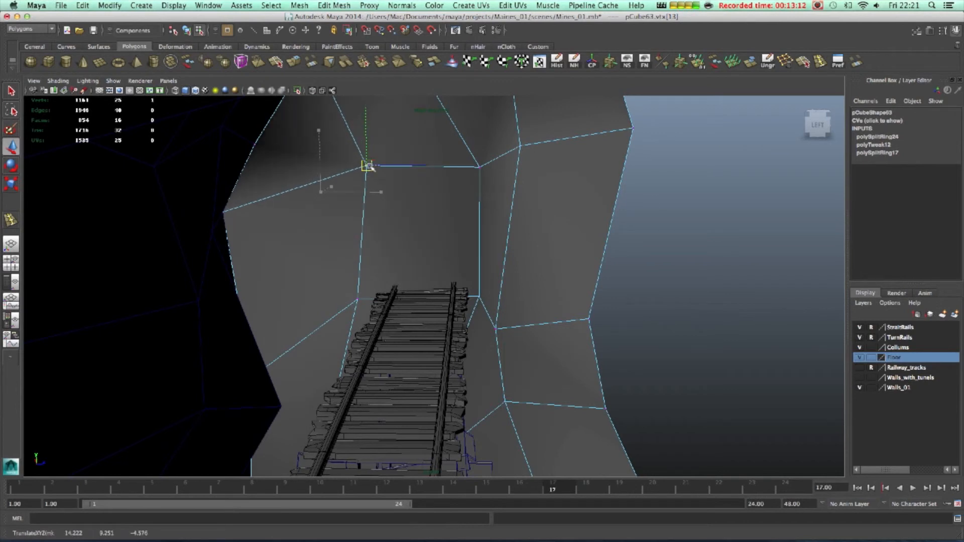
left_click_drag(482, 167, 488, 164)
Delete the right wall face above the end of the rails to open a tunnel entrance
right_click_drag(417, 223, 421, 237)
left_click(426, 233)
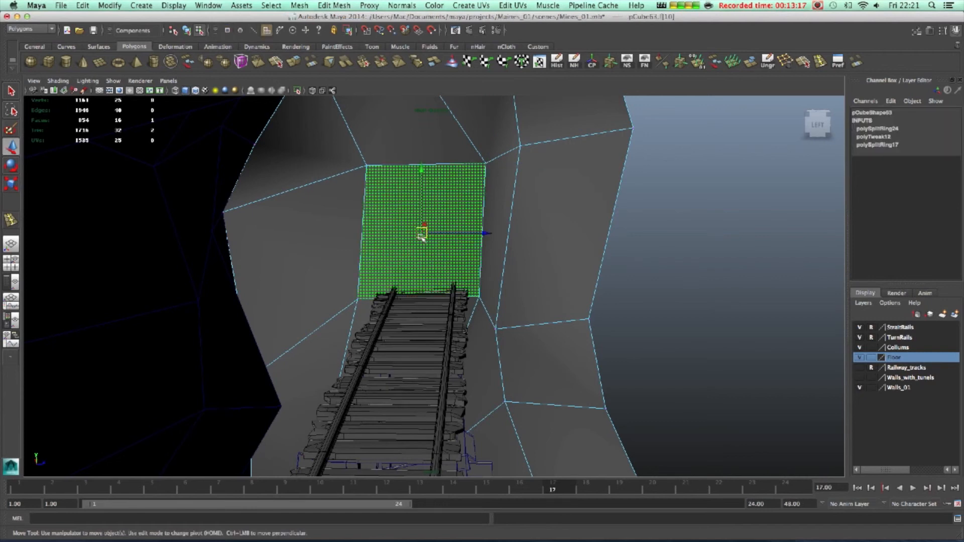
right_click(511, 259)
Extrude the tunnel opening's border edges outward from the right wall to form a tunnel passage
right_click_drag(511, 212, 511, 212)
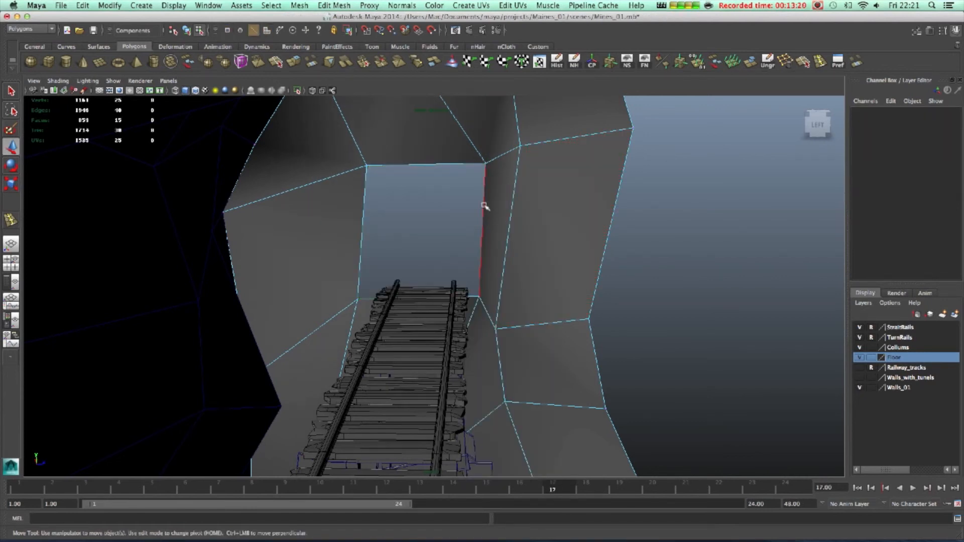
left_click(485, 206)
left_click(293, 61)
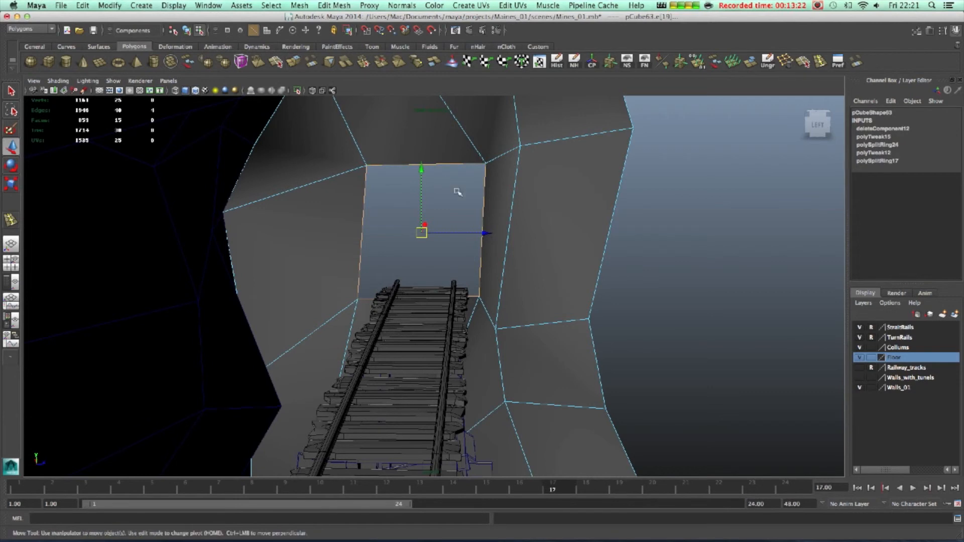
left_click_drag(499, 243, 555, 233, "alt")
key("w")
mouse_move(481, 255)
left_mouse_down()
mouse_move(485, 279)
mouse_move(495, 278)
mouse_move(486, 266)
left_mouse_up()
Adjust a right wall vertex at the tunnel entrance
right_click_drag(478, 211, 459, 180)
mouse_move(459, 180)
left_mouse_down()
mouse_move(484, 191)
mouse_move(461, 198)
left_mouse_up()
left_click_drag(467, 284, 446, 290, "alt")
Show the Railway_tracks layer and check how the track and its supports fit the room and tunnel
left_click_drag(433, 262, 553, 251, "alt")
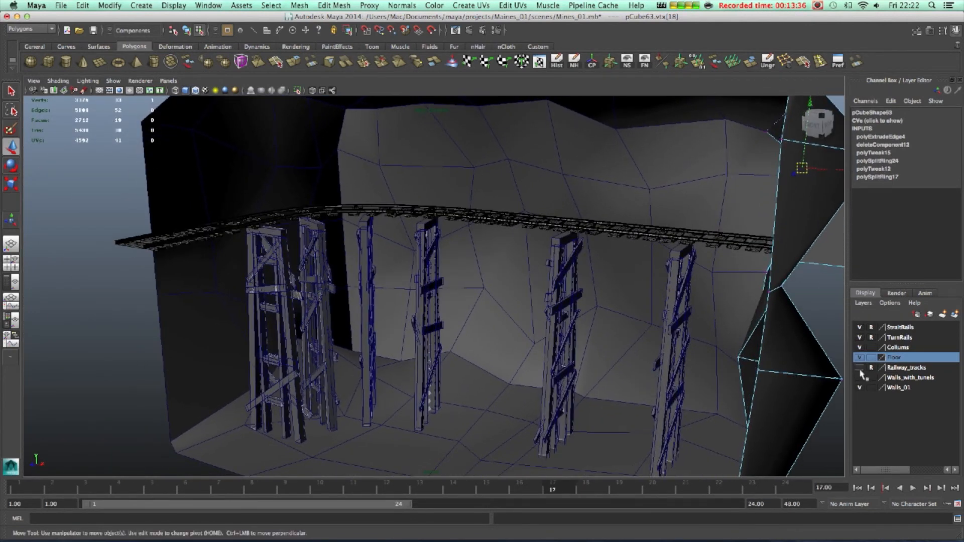
mouse_move(524, 322)
left_mouse_down("alt")
mouse_move(577, 330)
mouse_move(538, 327)
left_mouse_up("alt")
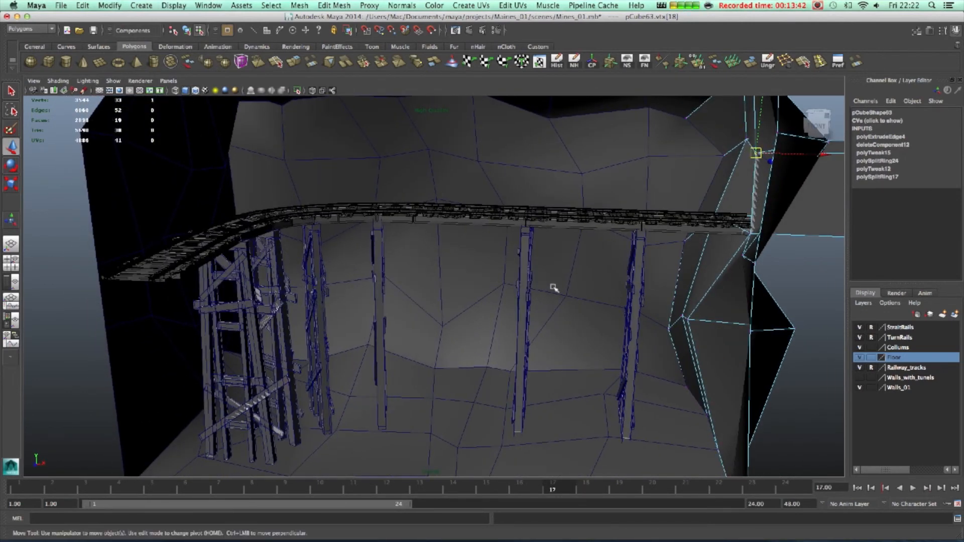
right_click_drag(544, 286, 453, 251, "alt")
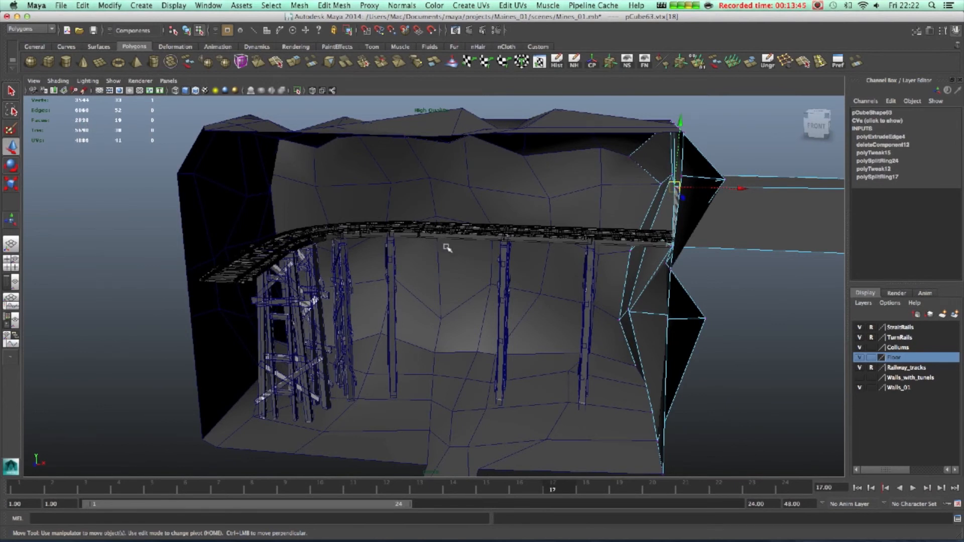
scroll(446, 248, "up", 3)
left_click_drag(445, 248, 567, 286, "alt")
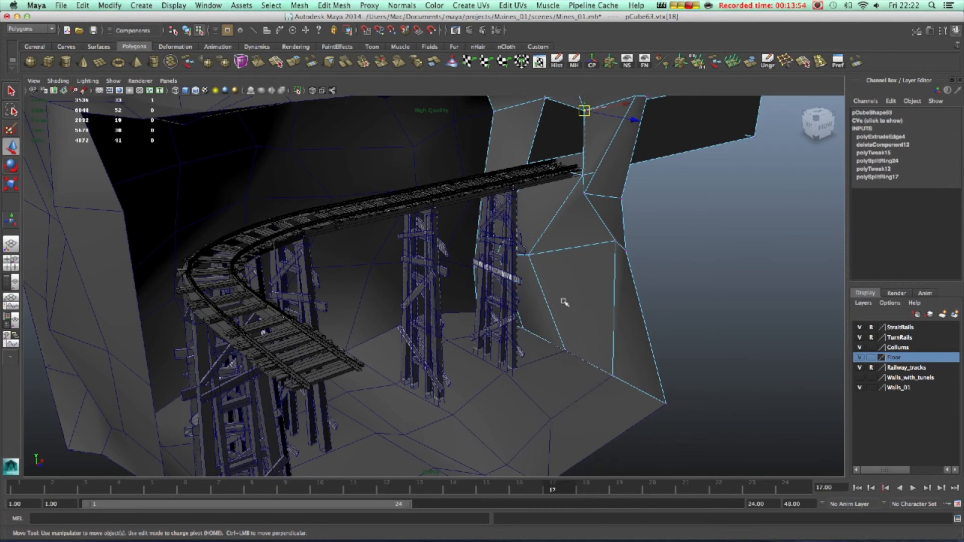
Move the coinciding floor and right wall vertices along their bottom seam together, and save the scene
middle_click_drag(580, 367, 471, 298, "alt")
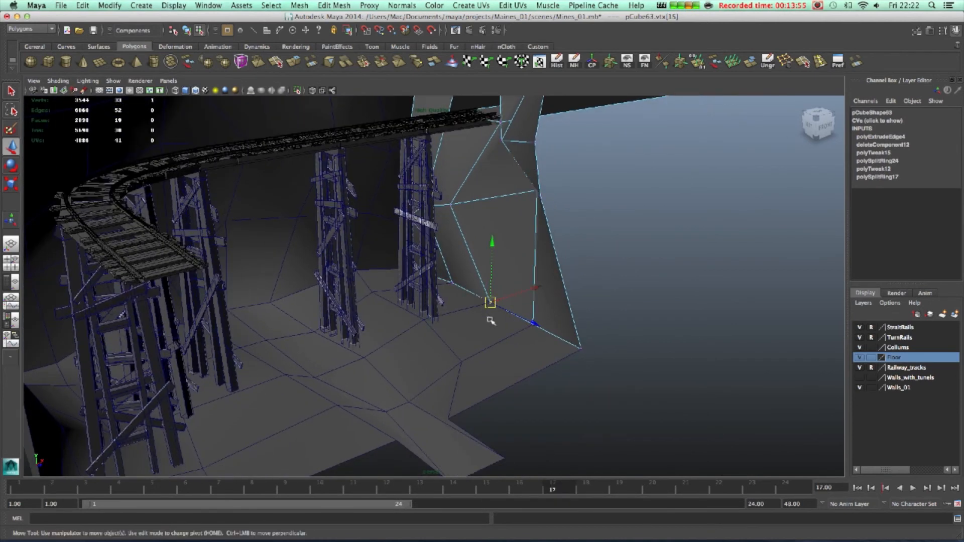
left_click_drag(482, 305, 481, 300)
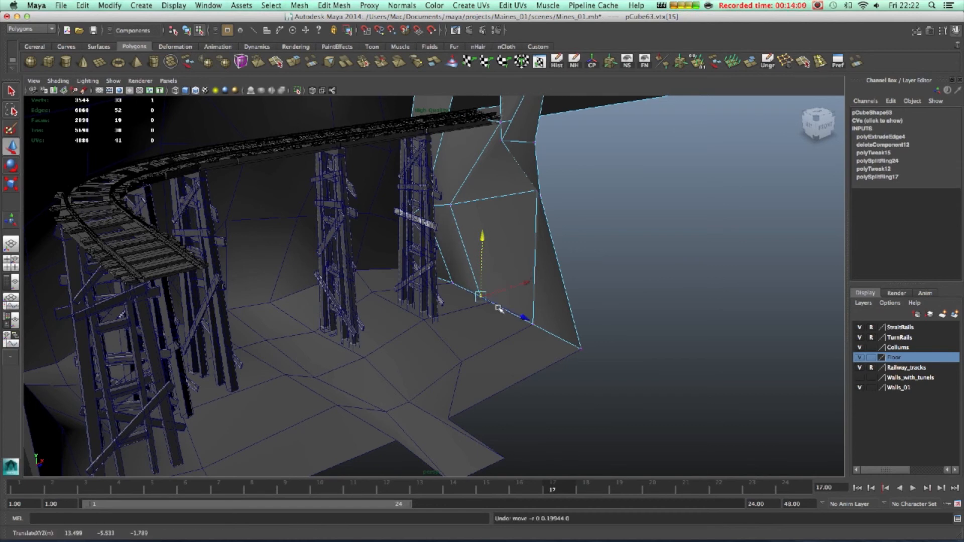
left_click(488, 328)
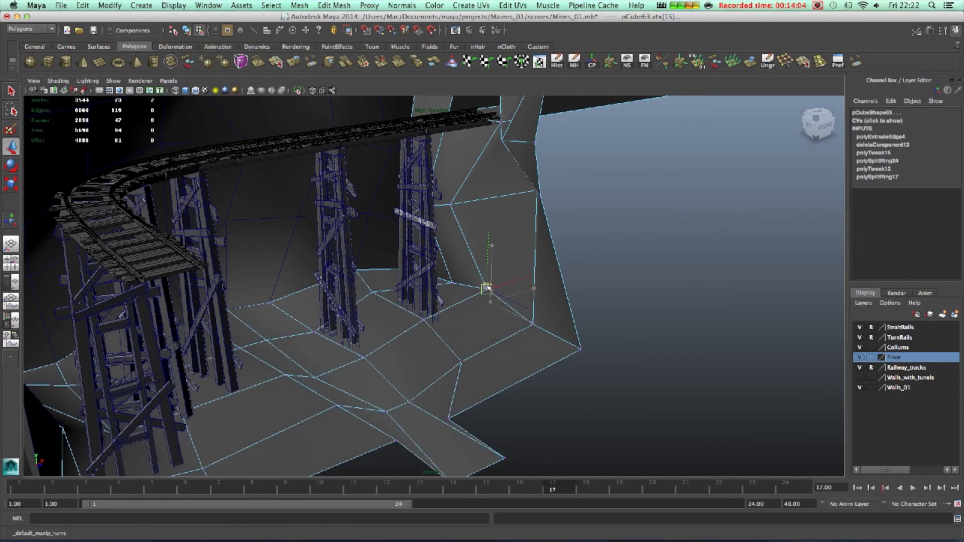
left_click_drag(537, 330, 488, 309, "alt")
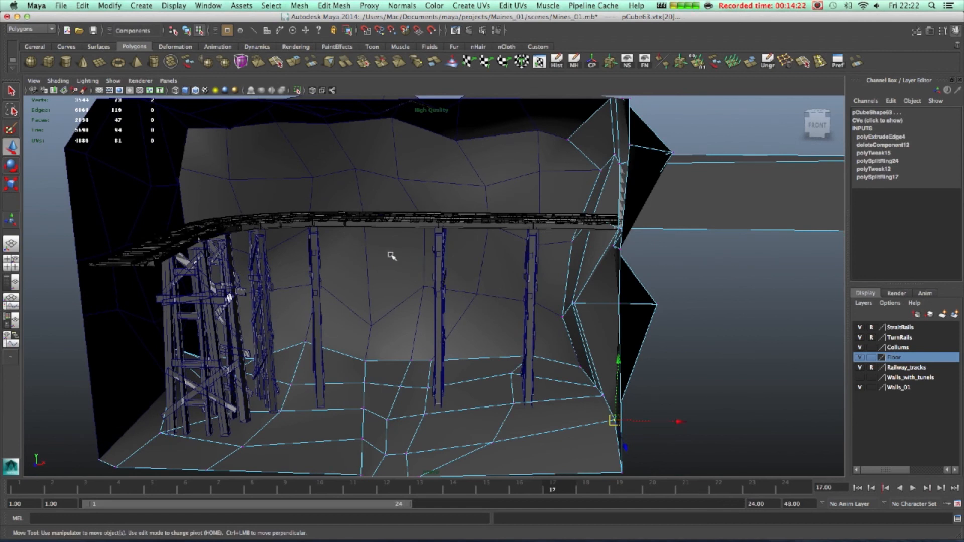
key("ctrl+s")
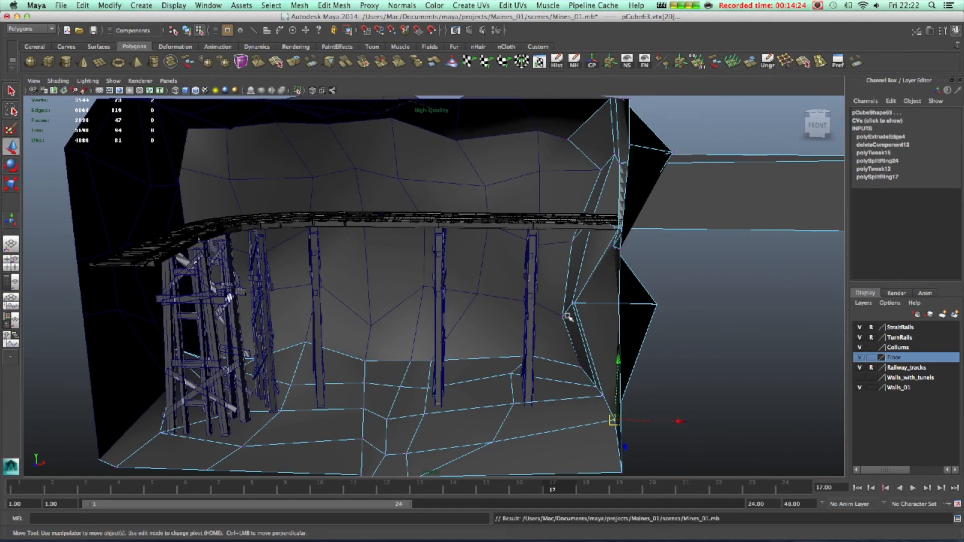